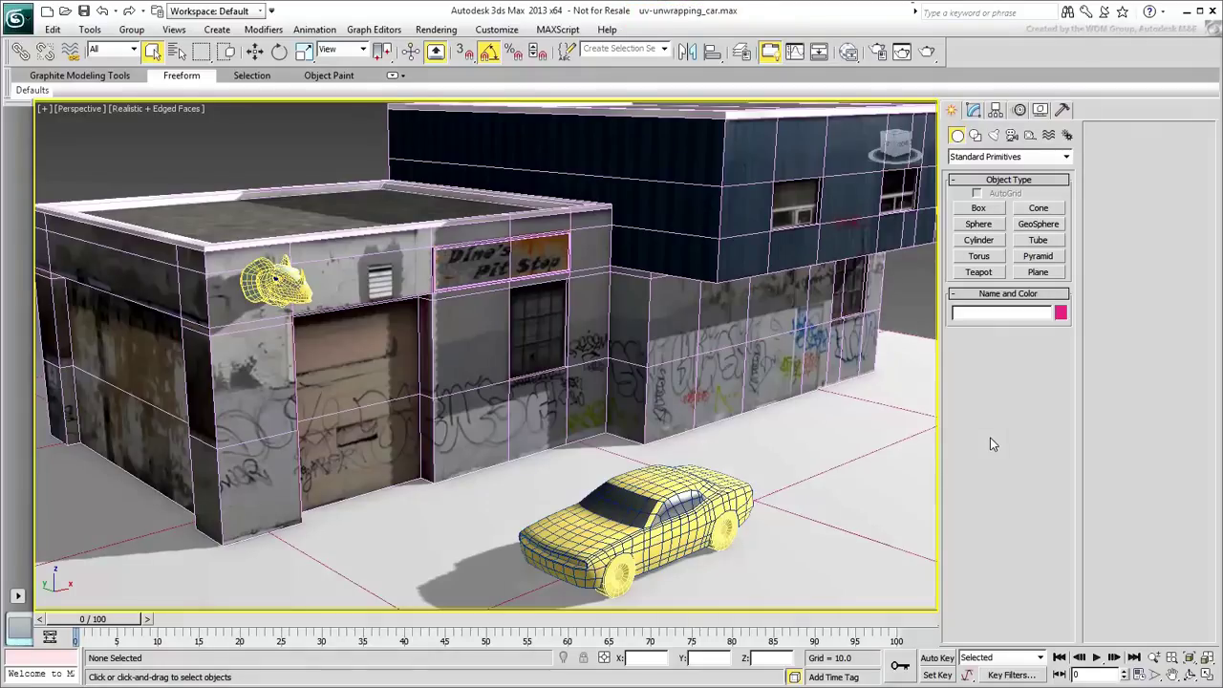
Try moving polygons of the rear car wheel at Polygon level, then leave sub-object editing and select the car body.
click(669, 490)
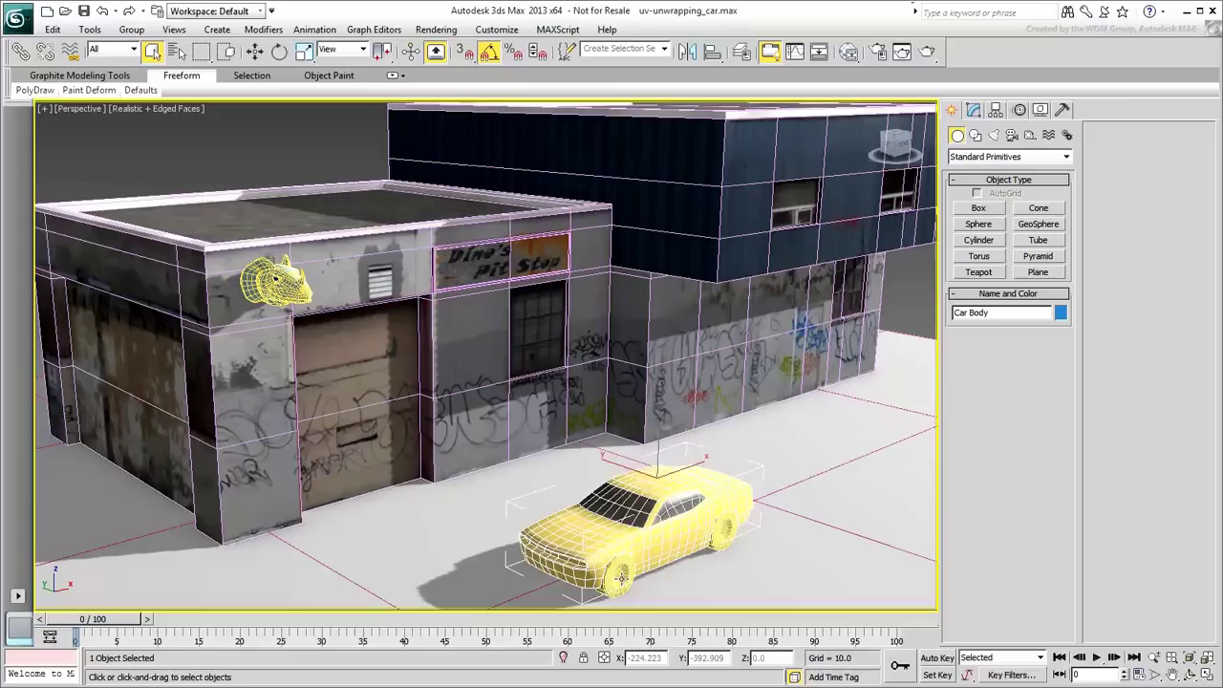
click(974, 110)
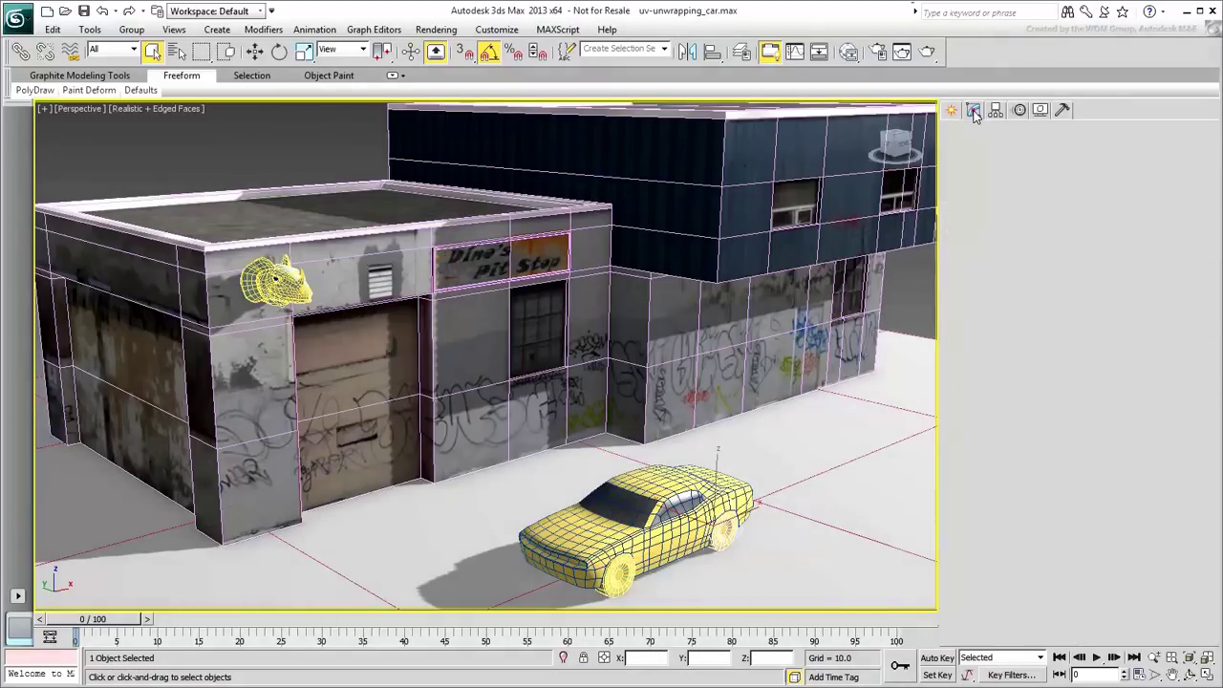
click(1024, 326)
drag(785, 530, 724, 565)
right_click(751, 545)
click(773, 561)
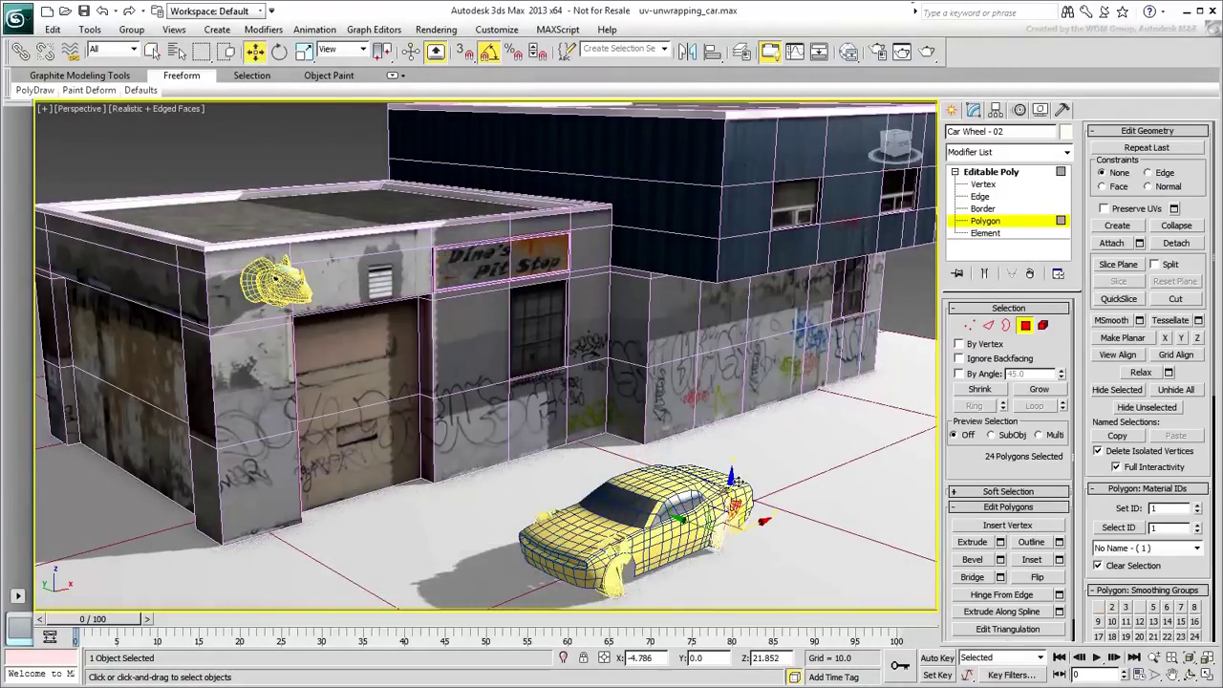
mouse_move(739, 482)
mouse_down()
mouse_move(701, 449)
mouse_move(737, 475)
mouse_up()
right_click(736, 475)
click(857, 490)
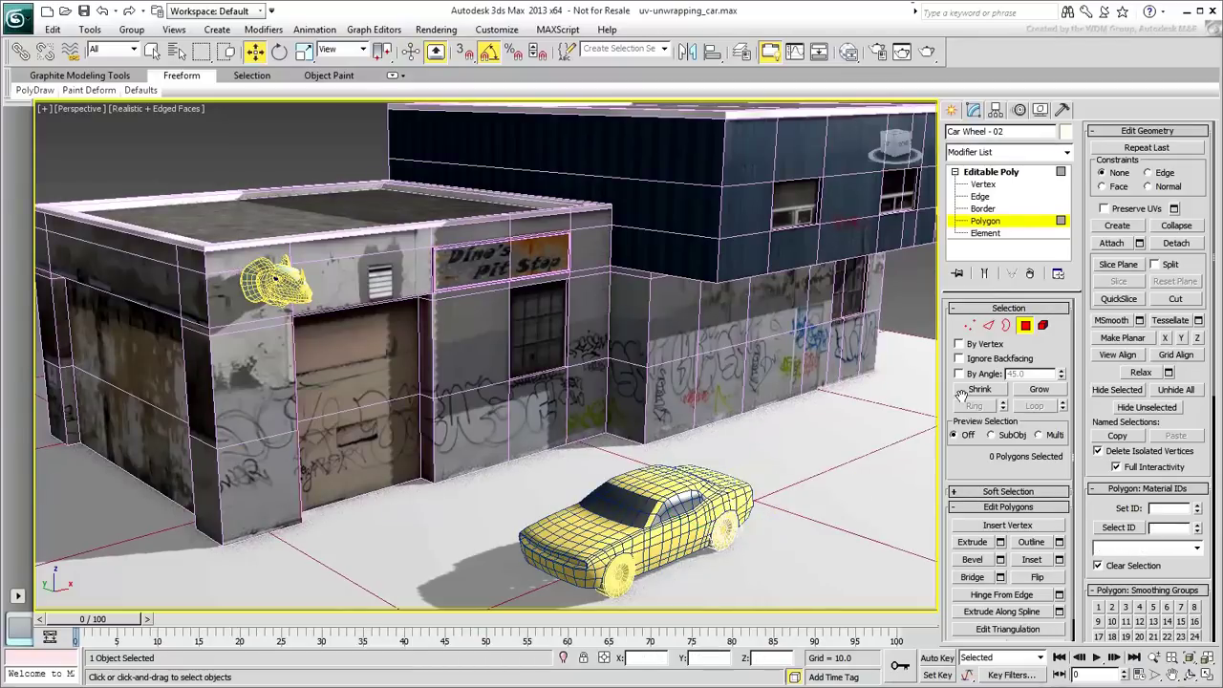
click(1025, 325)
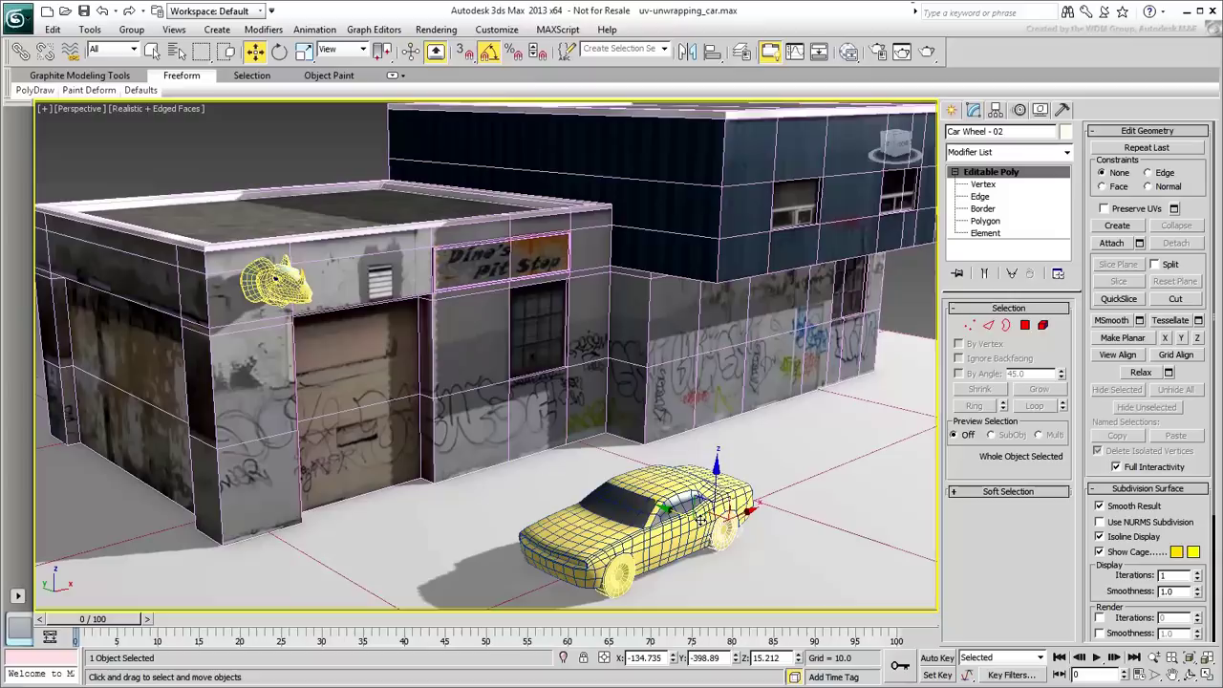
click(672, 536)
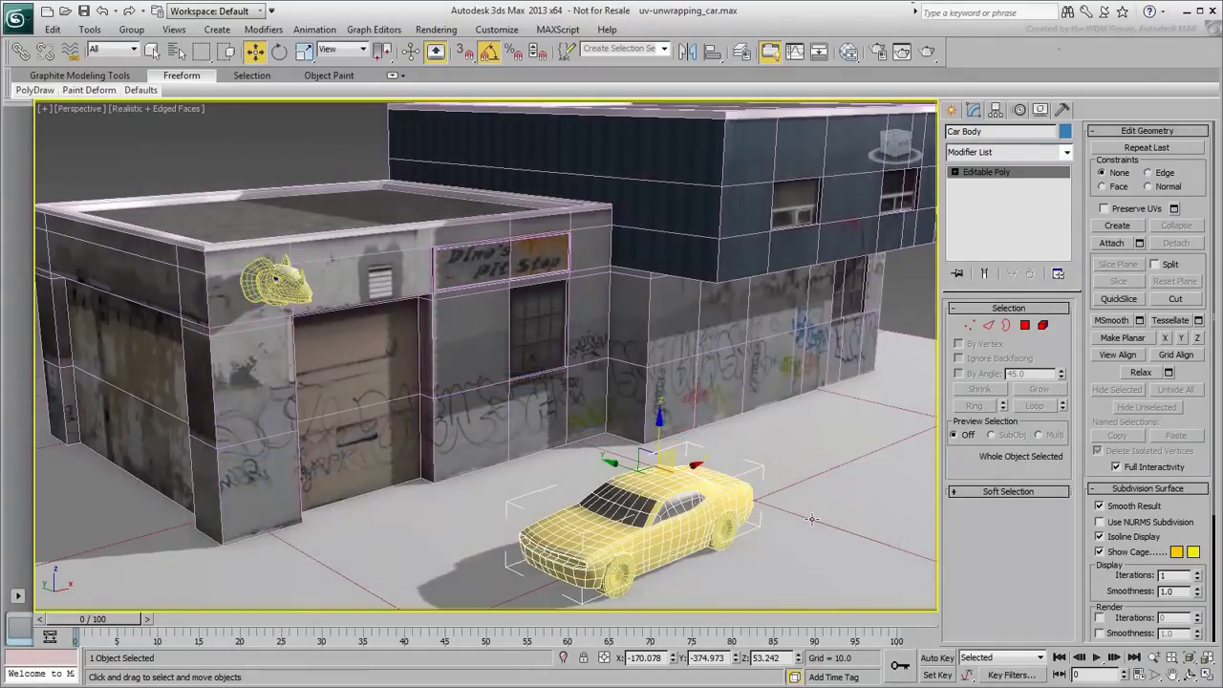
Switch to Car.psd in Photoshop and check the Back, Front and Top View artwork by toggling each one's visibility.
key(alt+Tab)
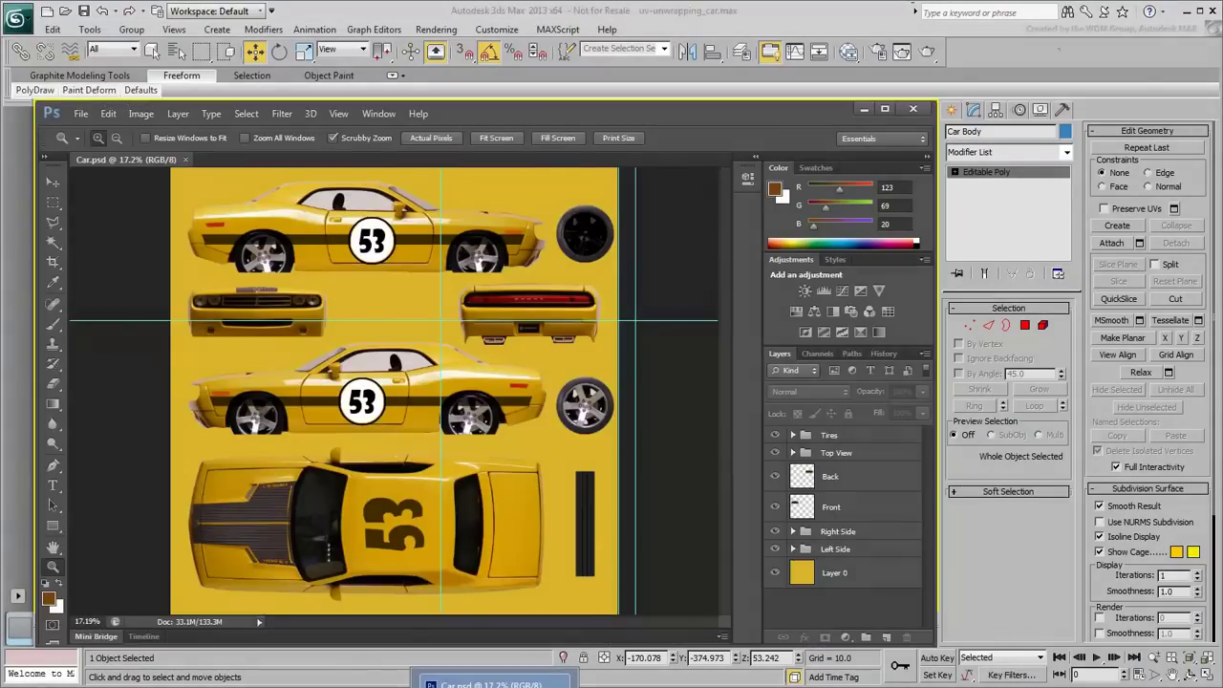
click(777, 480)
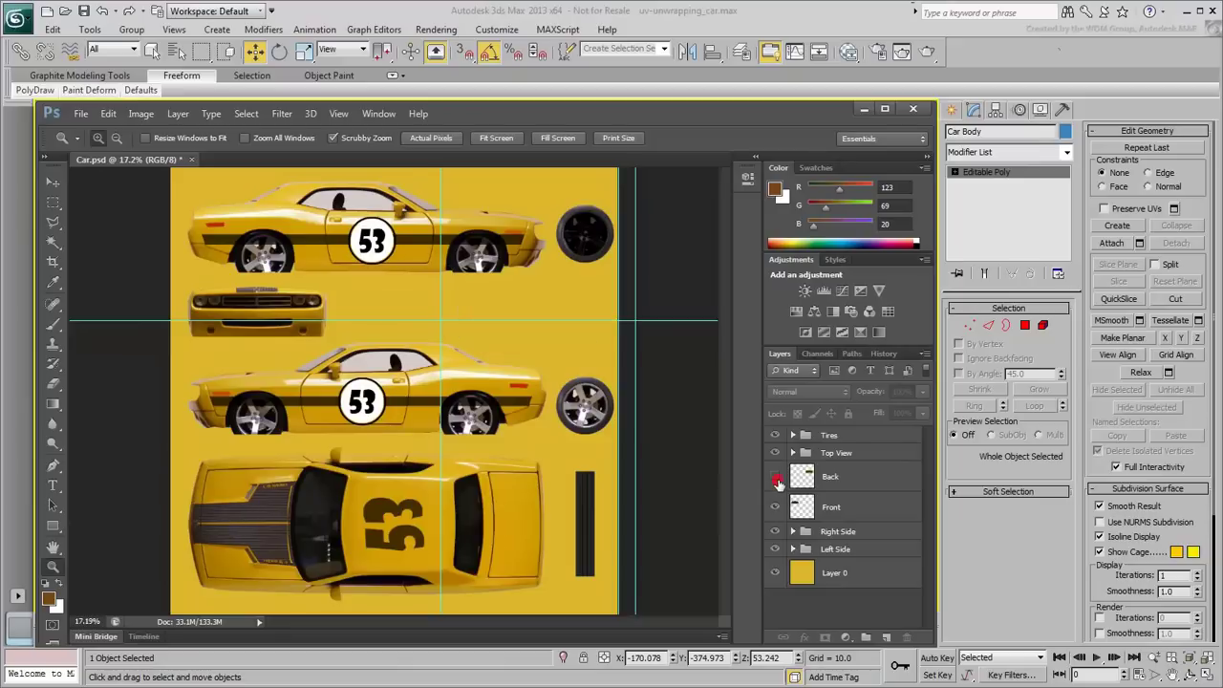
click(776, 477)
click(777, 509)
click(777, 509)
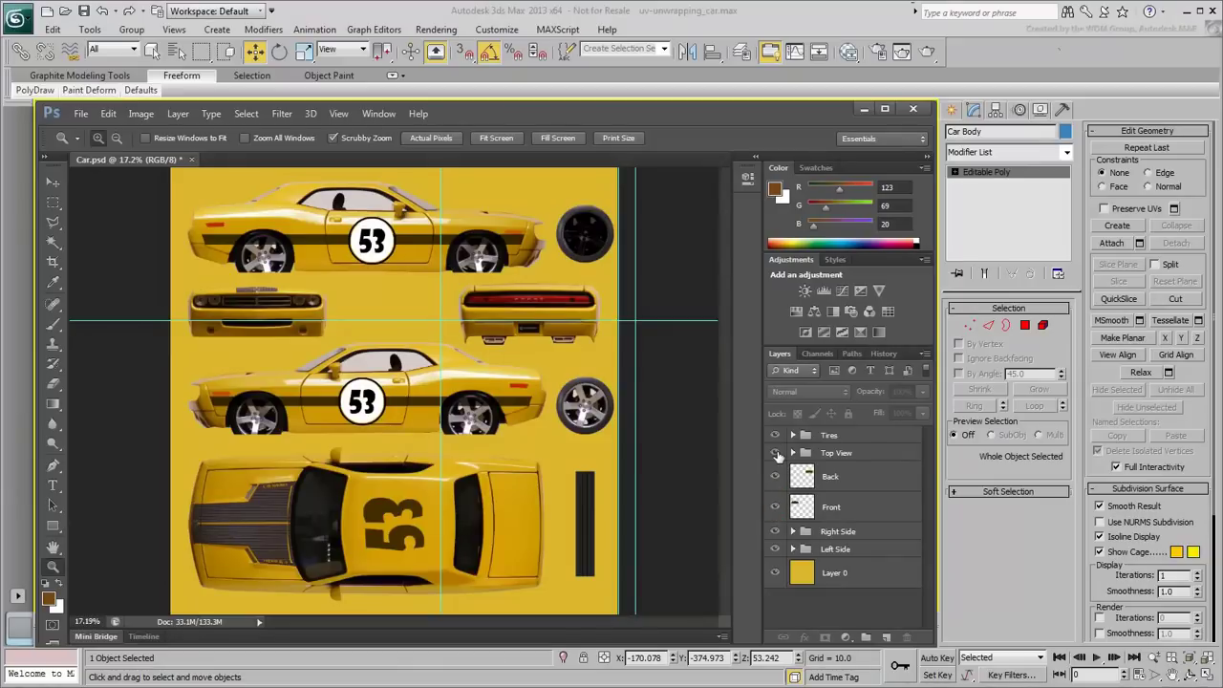
click(777, 455)
click(777, 455)
Examine the layers inside the Tires group by toggling their visibility, and collapse the group again.
click(793, 435)
mouse_move(775, 459)
mouse_down()
mouse_move(775, 504)
mouse_move(775, 459)
mouse_up()
click(775, 520)
click(775, 551)
click(775, 581)
click(775, 581)
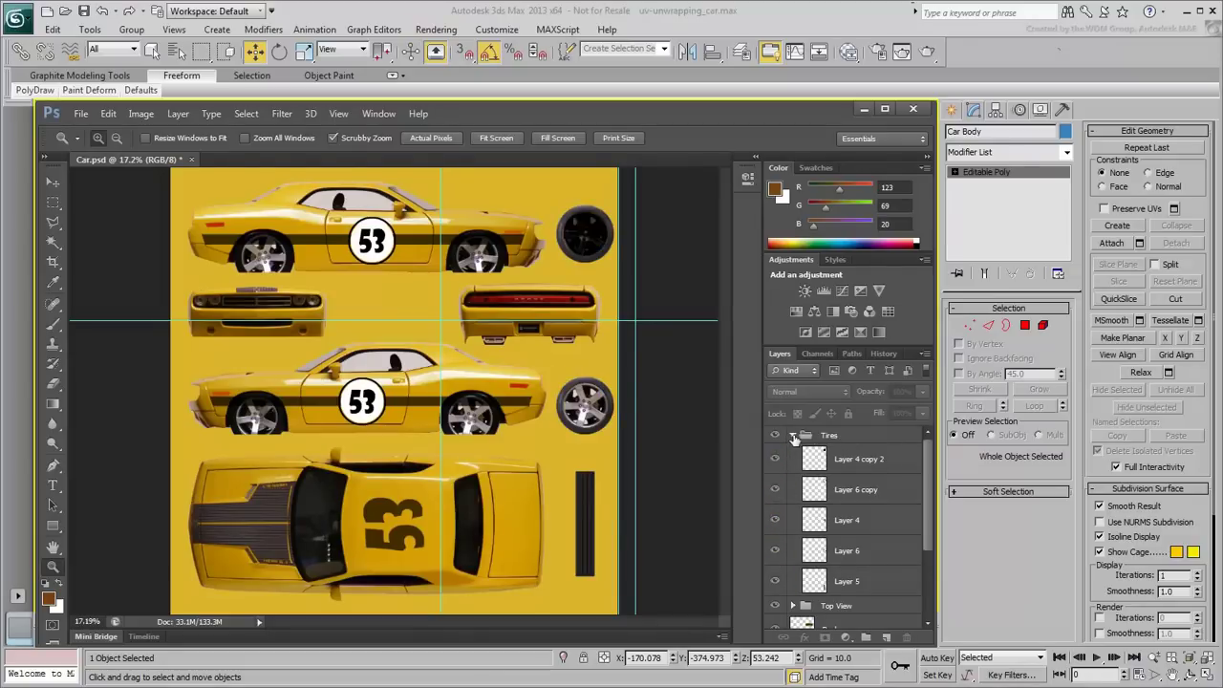
click(793, 436)
Check the 53 text layer in the Top View group by hiding and showing it, and collapse the group.
click(793, 453)
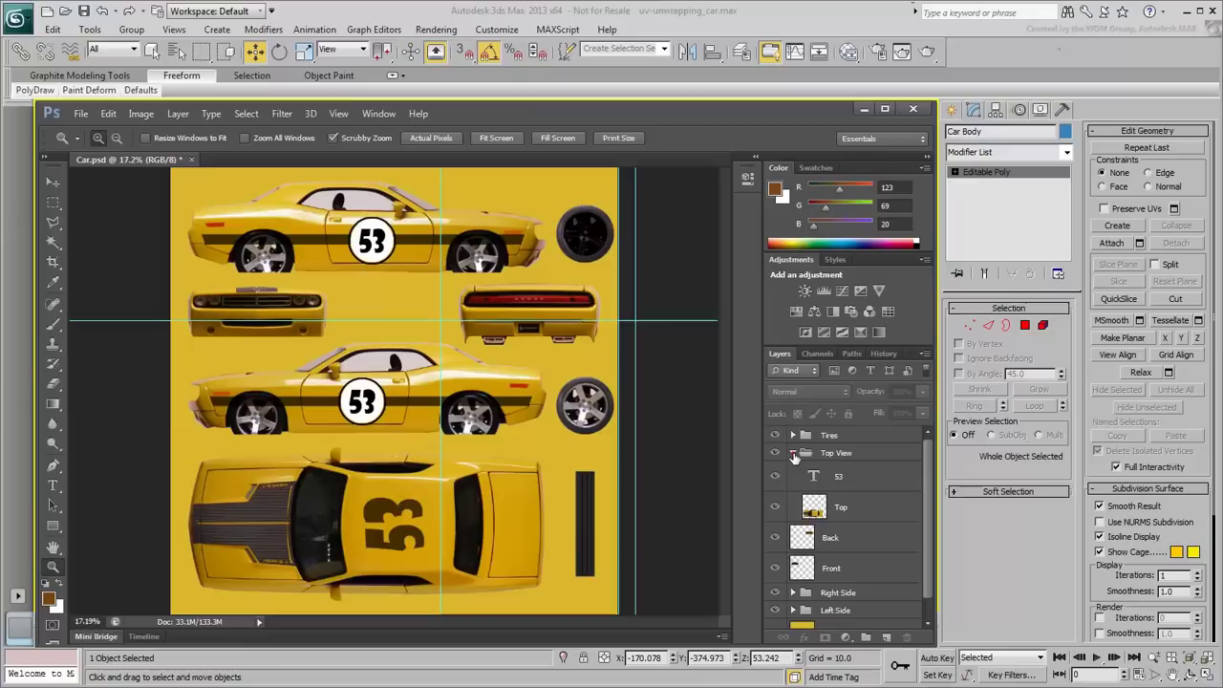
click(774, 476)
click(774, 477)
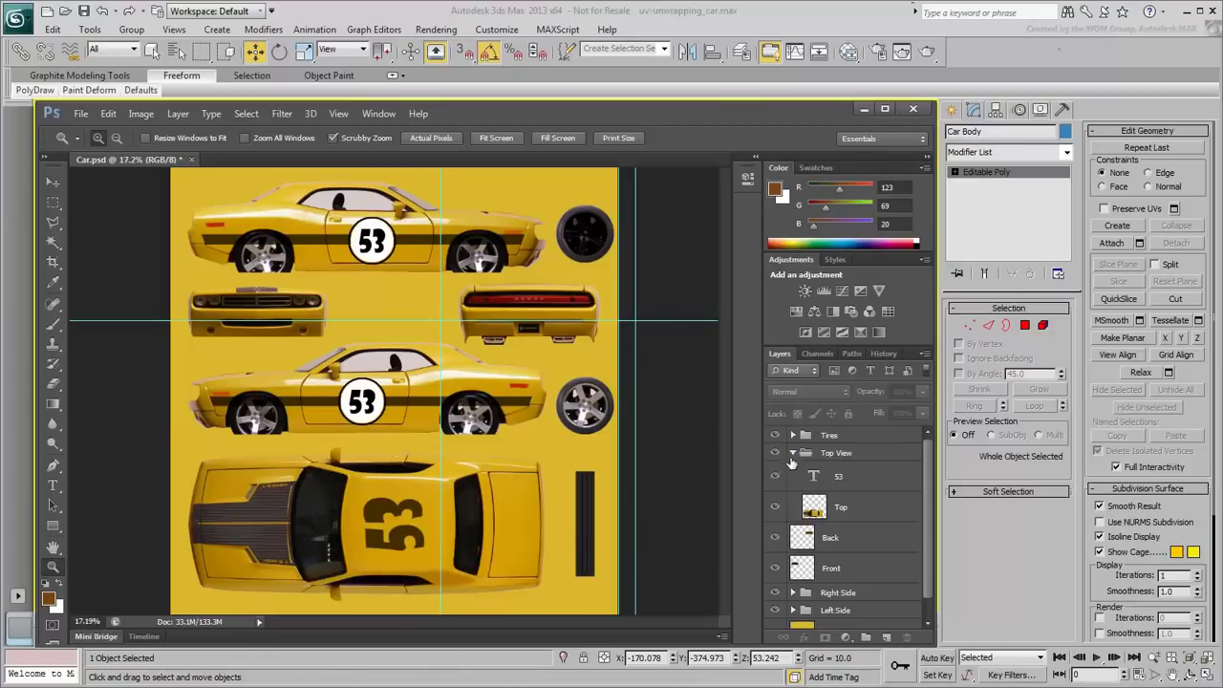
click(793, 453)
Examine the Right Side group by toggling Layer 8 copy, Layer 7 copy and the 53 copy text, and collapse it.
click(792, 531)
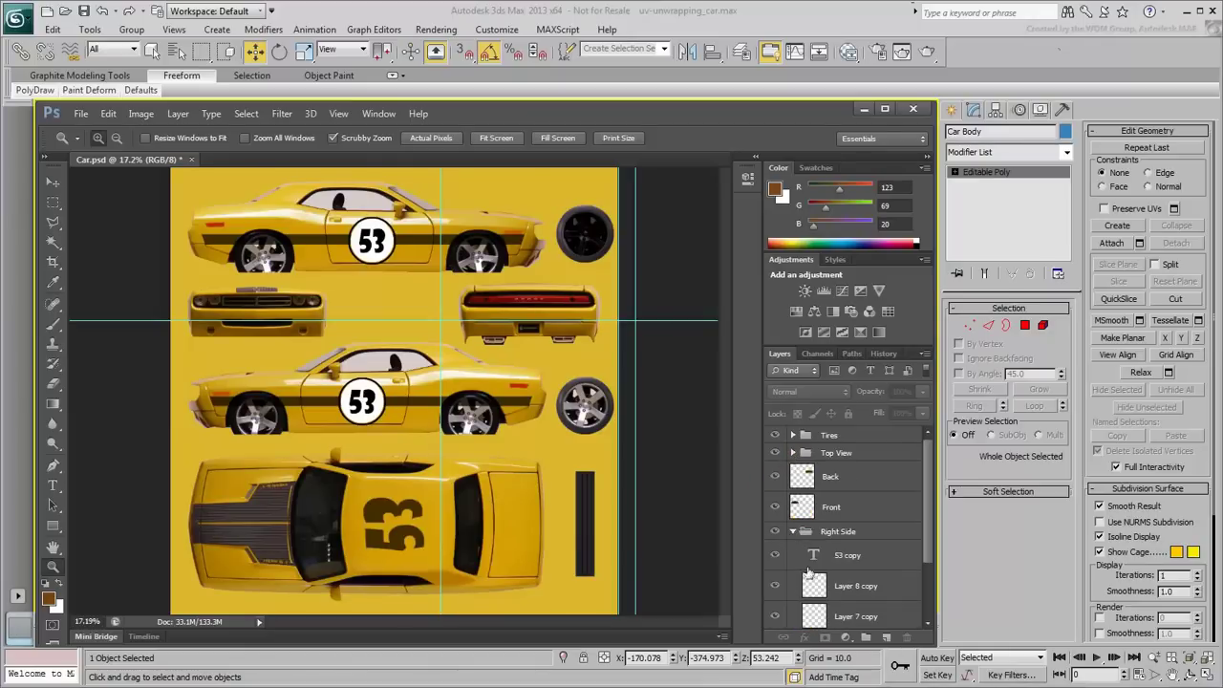
click(776, 587)
click(775, 587)
click(776, 616)
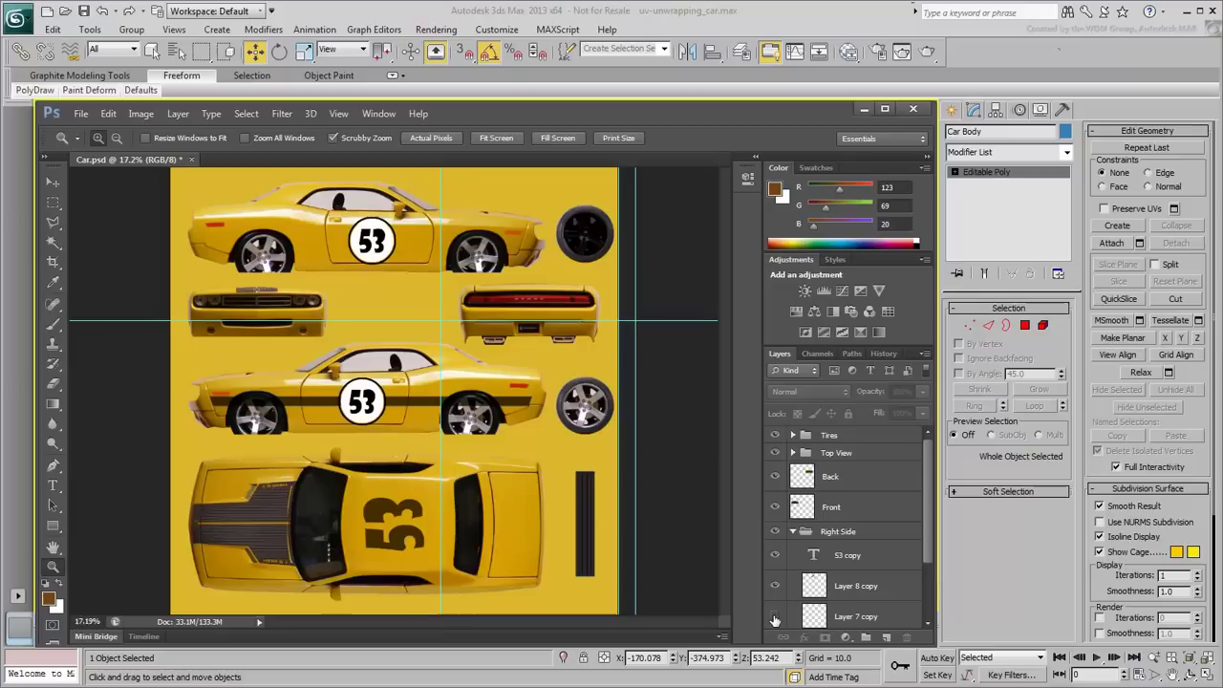
click(776, 615)
click(776, 555)
click(776, 554)
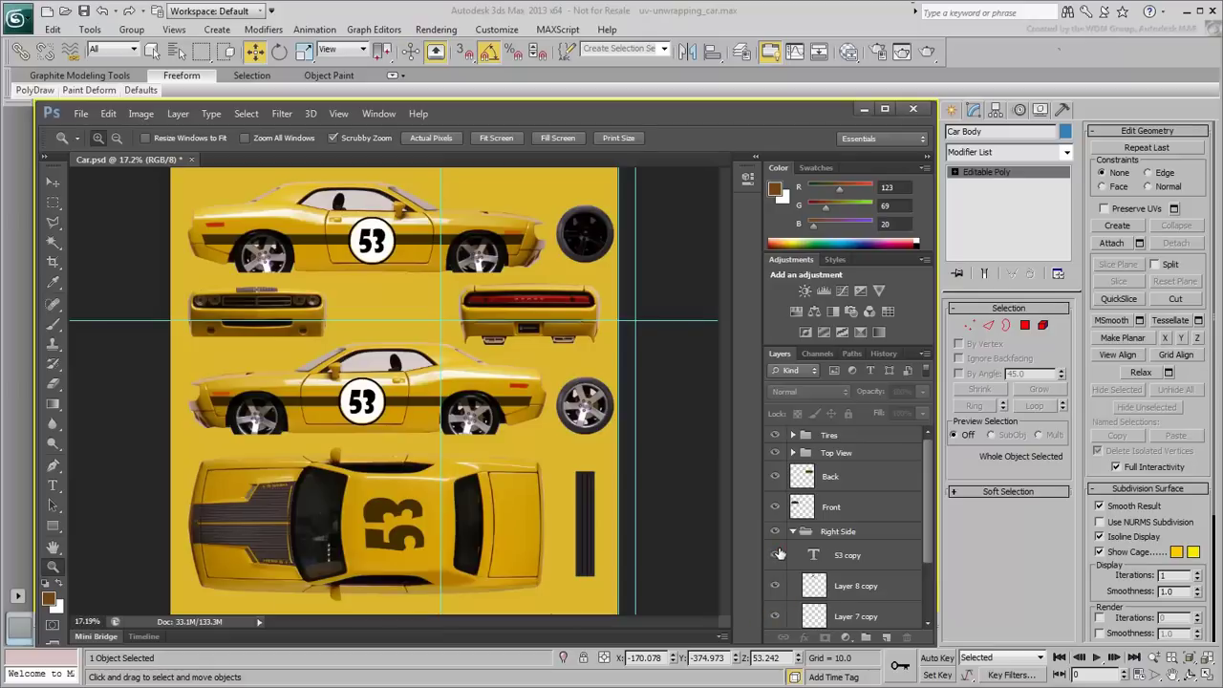
click(792, 531)
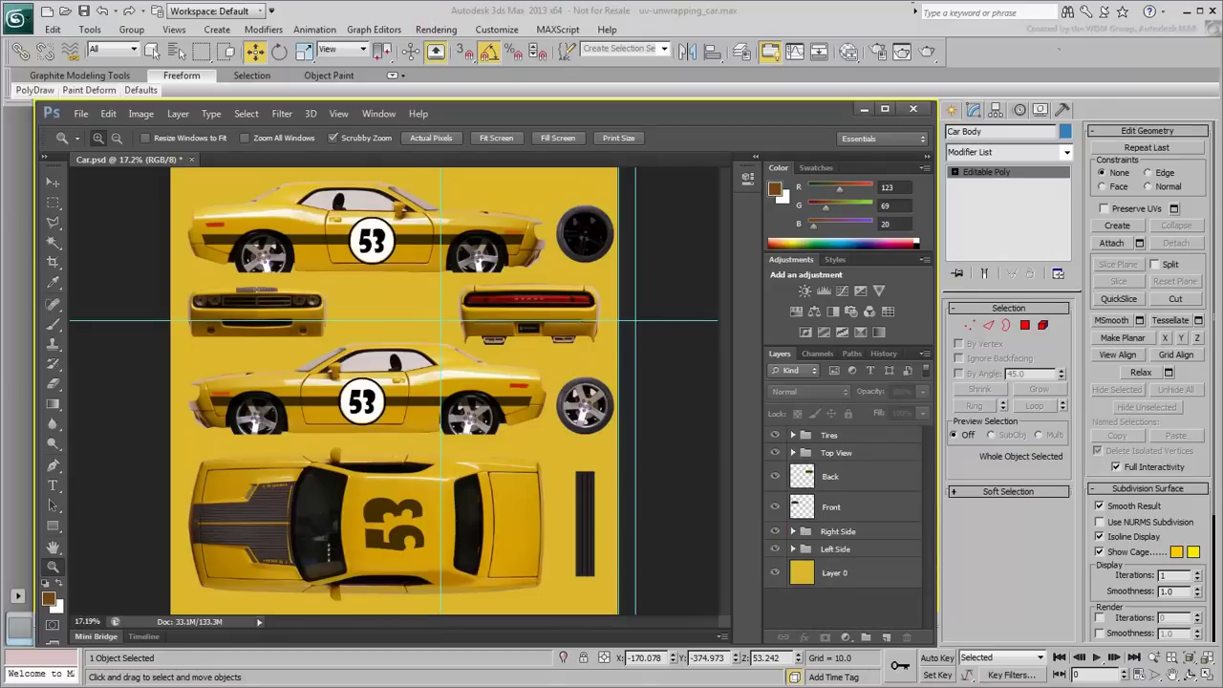
Return to 3ds Max and display the Car Multi/Sub-Object material's parameters in the Slate Material Editor.
key(alt+Tab)
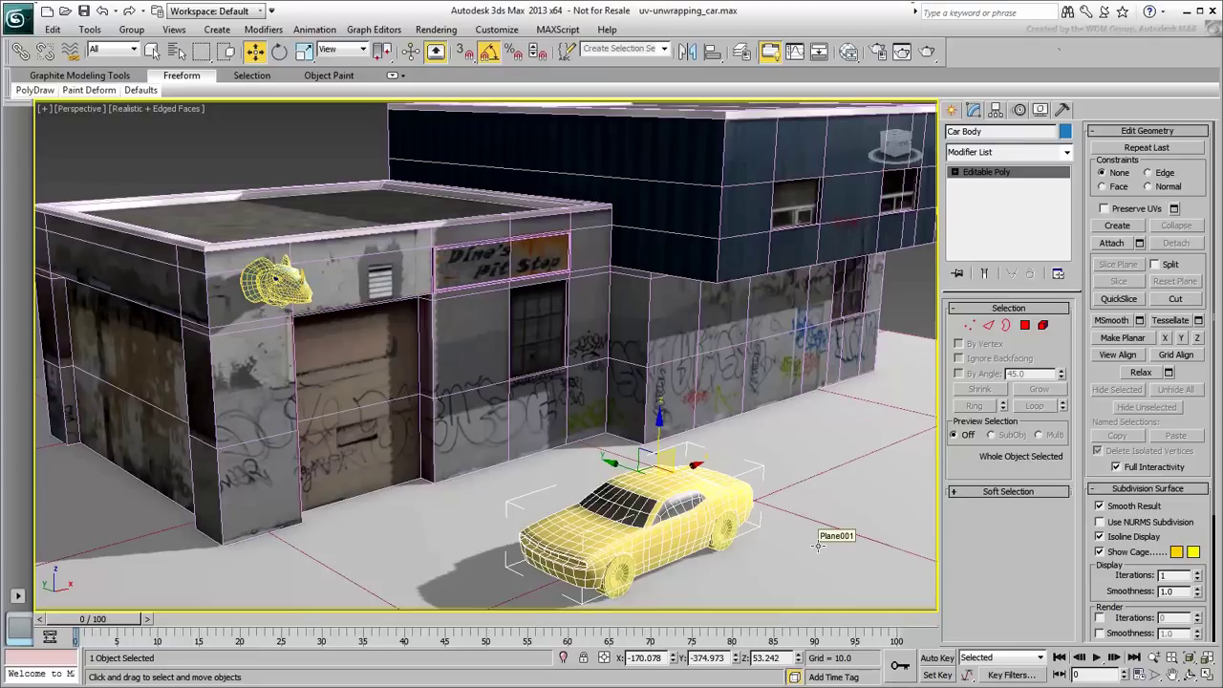
click(848, 51)
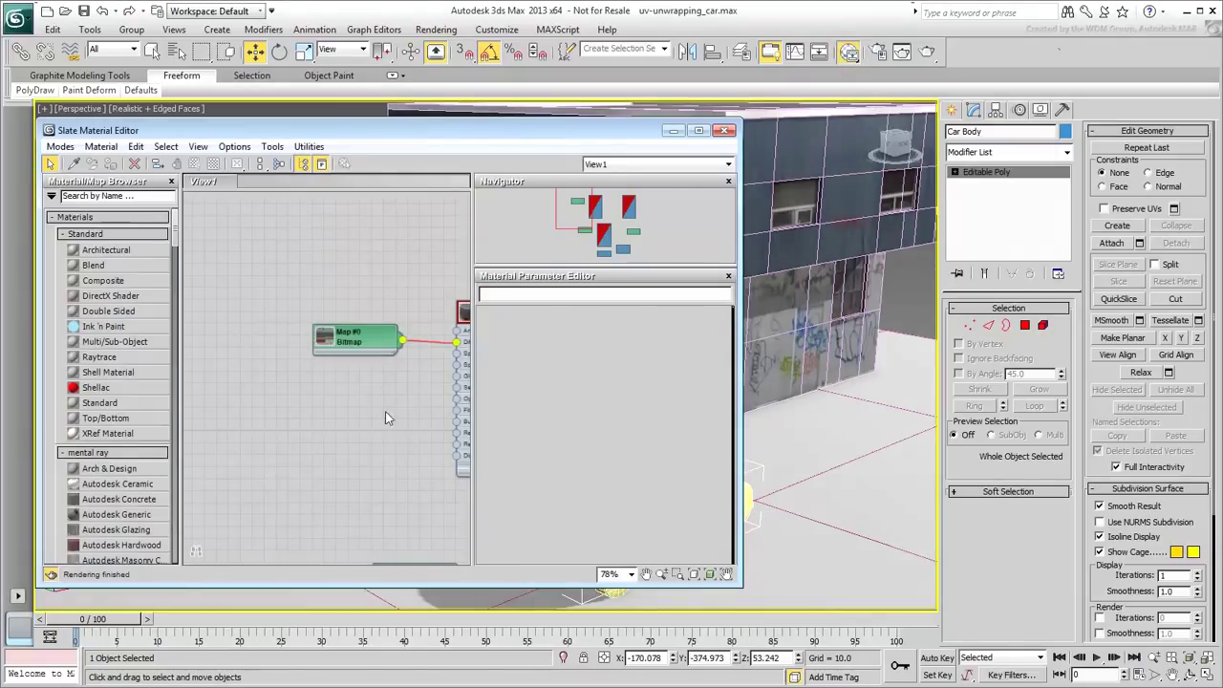
middle_drag(392, 402, 254, 339)
middle_drag(380, 472, 309, 409)
double_click(418, 457)
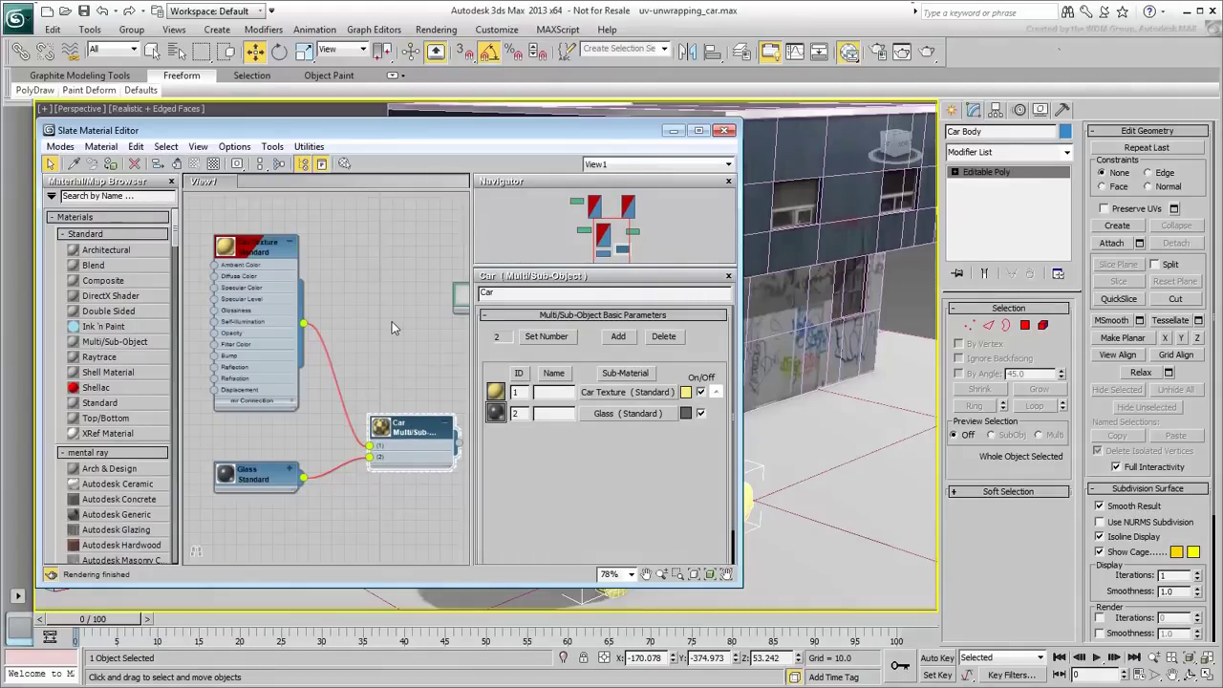
Wire the Map #1 bitmap into the Diffuse Color of the Car Texture material, enlarge its preview and close the editor.
click(244, 251)
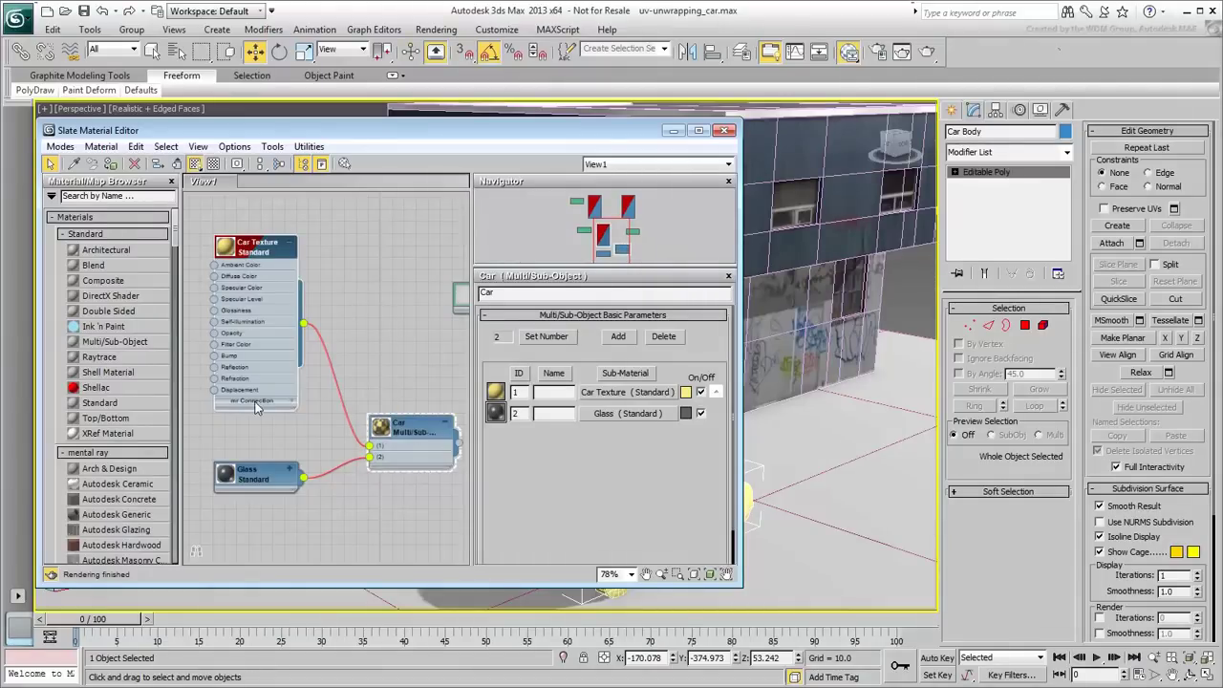
middle_drag(235, 330, 403, 434)
drag(324, 398, 387, 387)
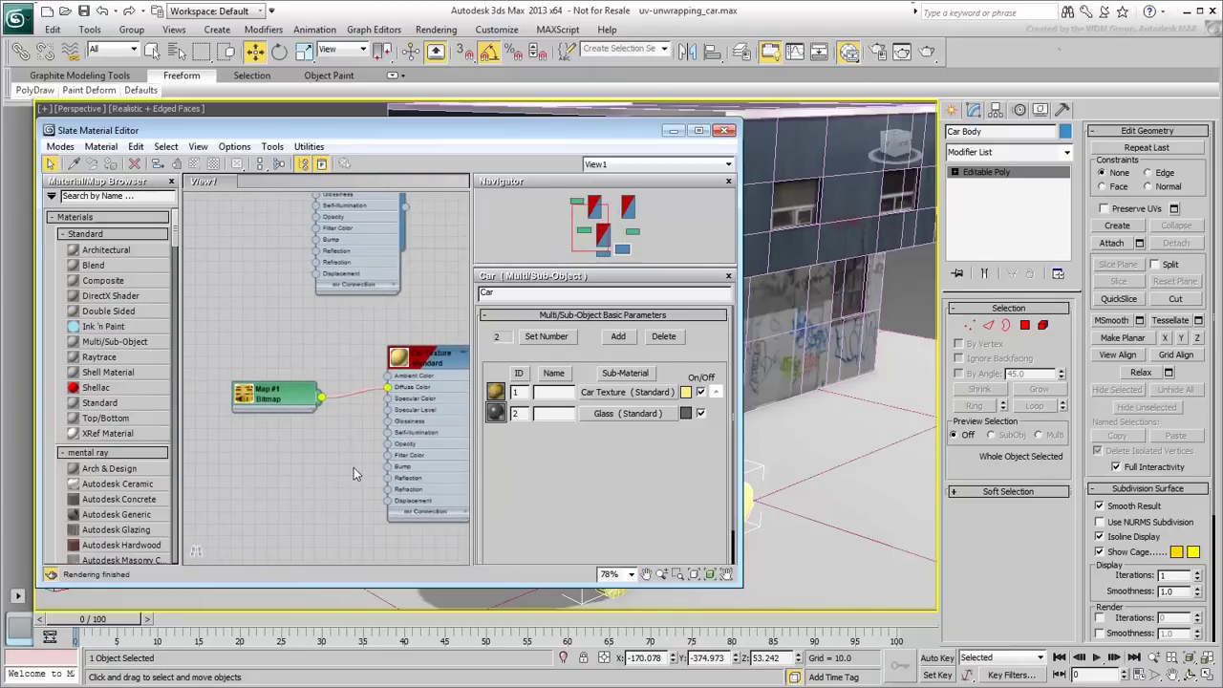
double_click(399, 355)
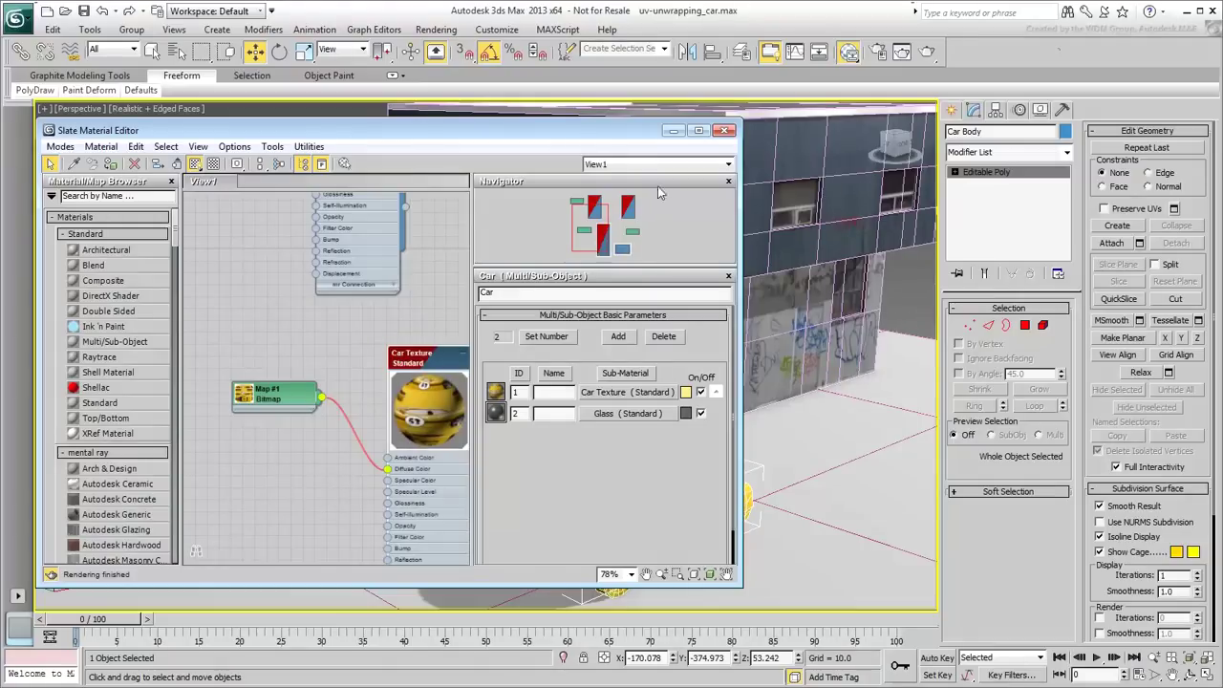
click(726, 130)
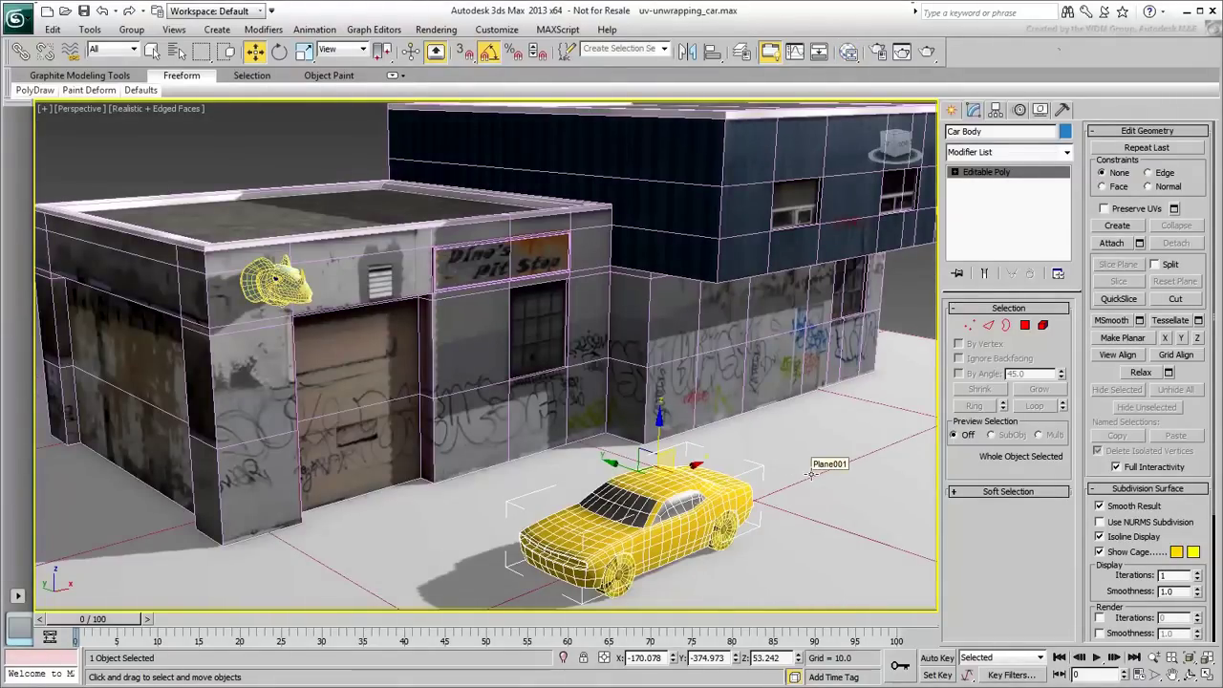
Isolate the car body and its wheels from the rest of the scene, and clear the selection.
double_click(669, 536)
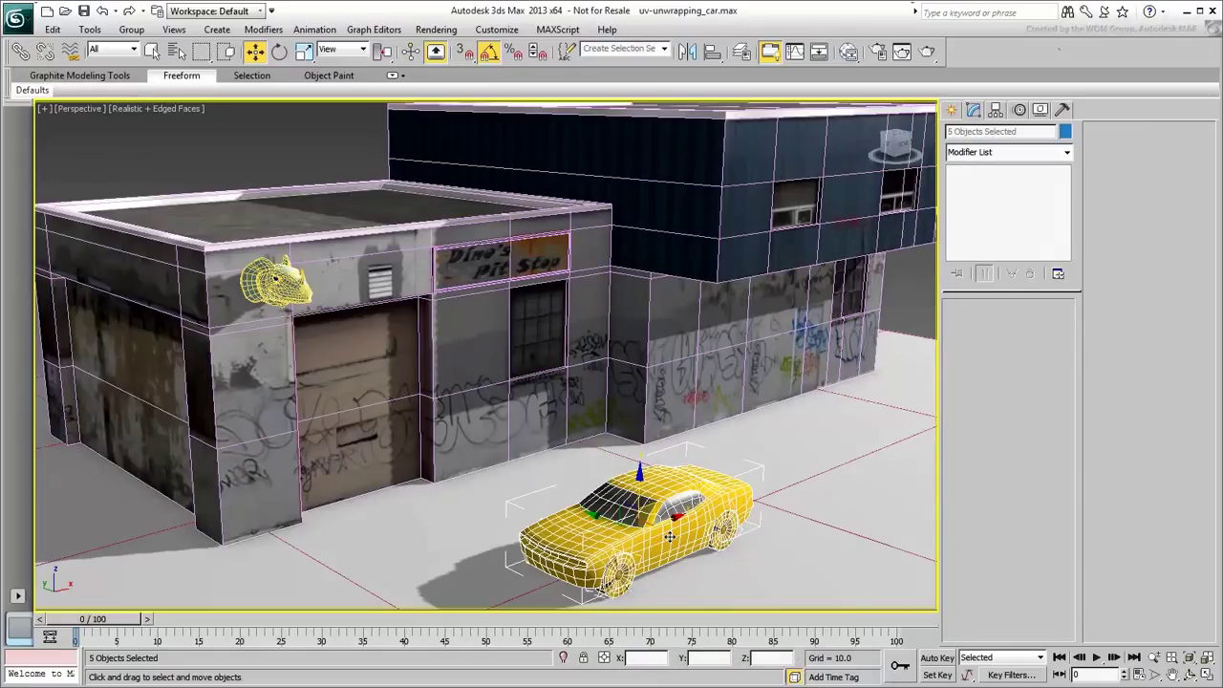
right_click(670, 538)
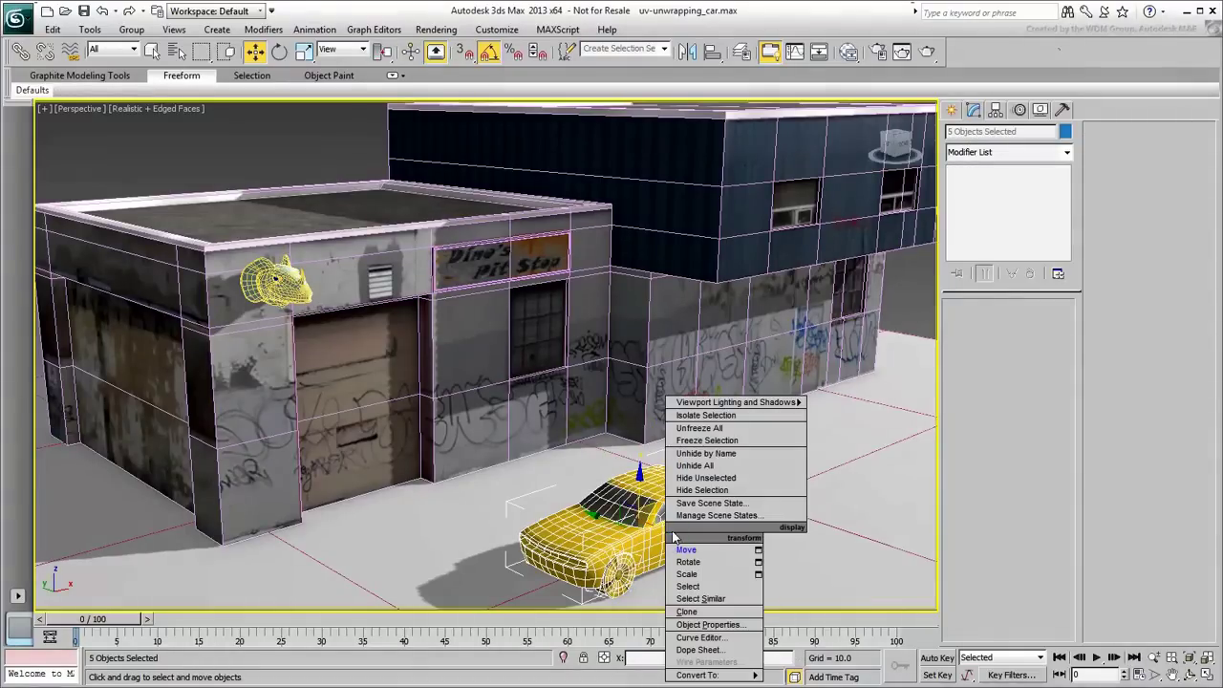
click(706, 415)
click(691, 483)
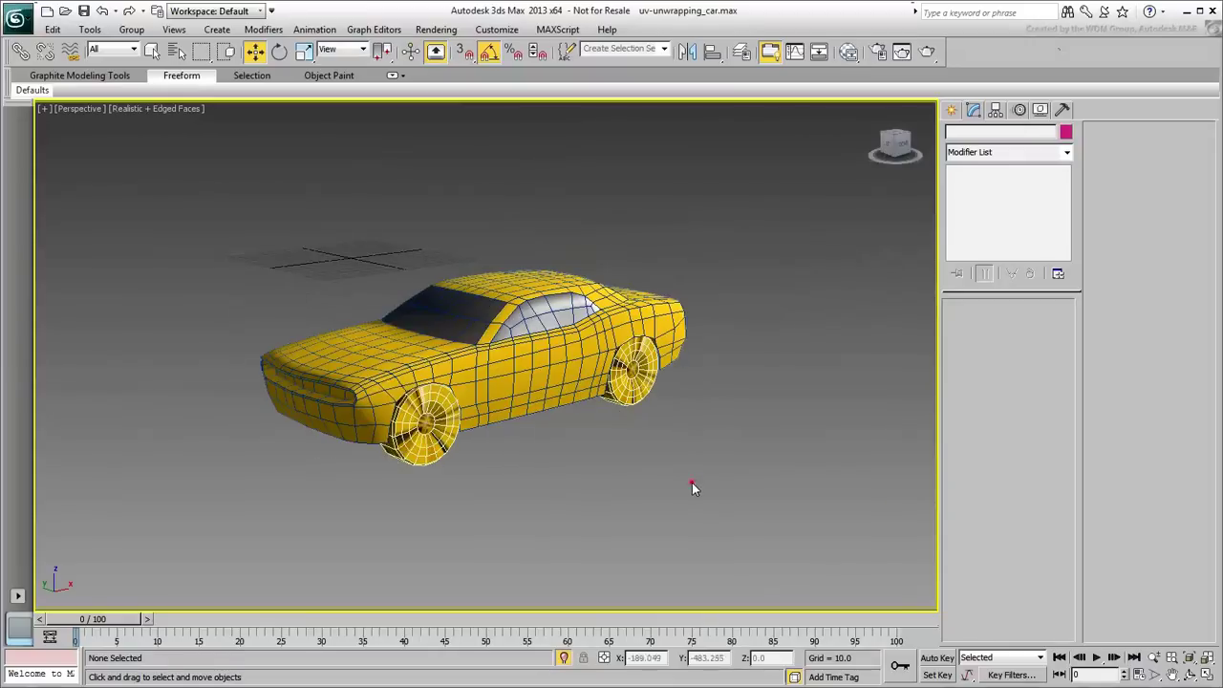
alt+middle_drag(691, 482, 590, 471)
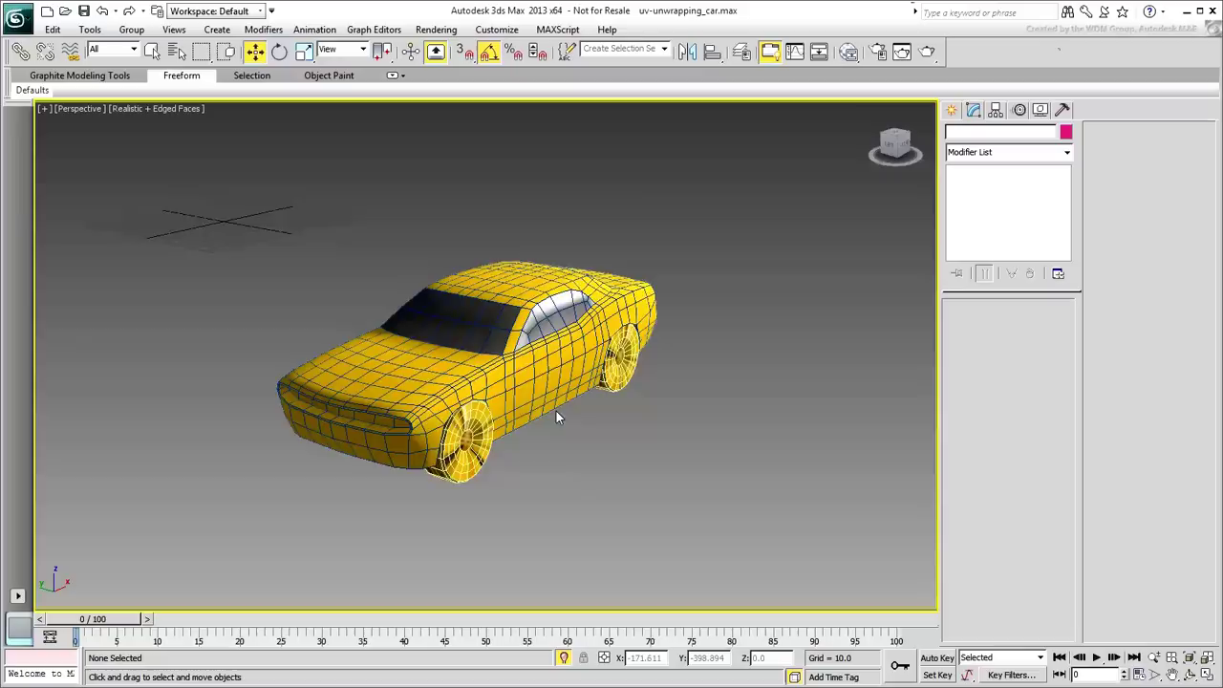
mouse_move(556, 413)
alt+middle_down()
mouse_move(387, 416)
mouse_move(583, 344)
mouse_move(675, 399)
mouse_move(535, 499)
mouse_move(556, 415)
alt+middle_up()
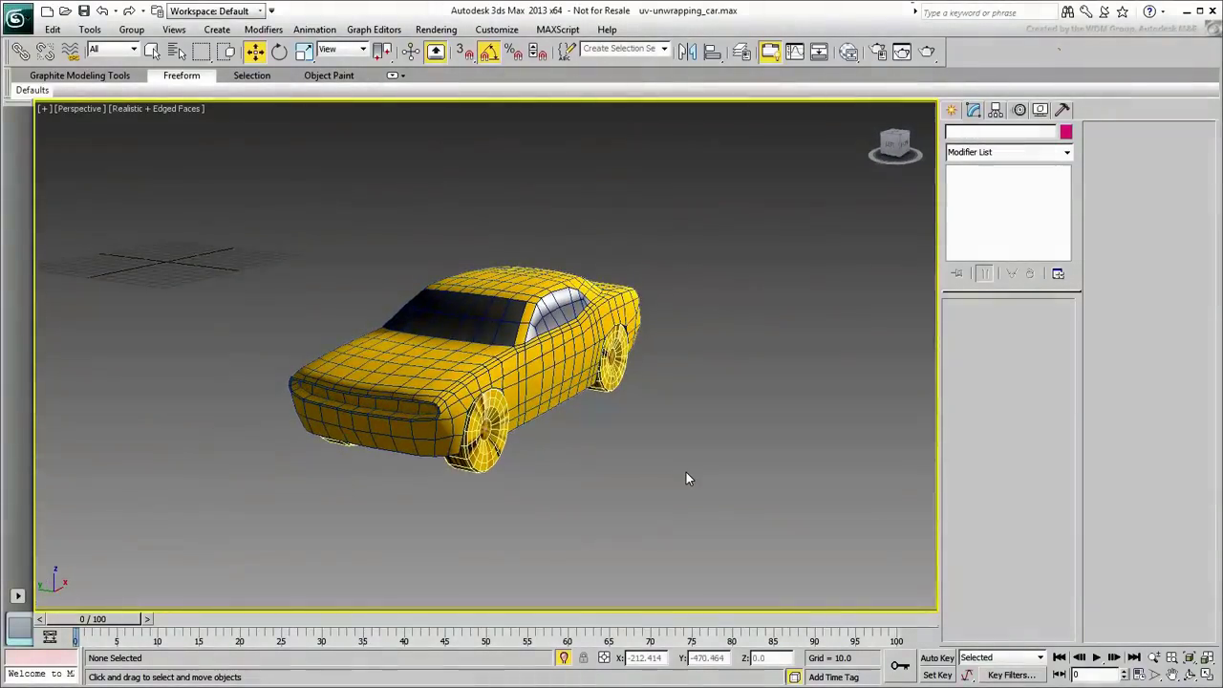
Apply an Unwrap UVW modifier to the car body.
click(541, 376)
alt+middle_drag(616, 443, 761, 473)
scroll(713, 465, up, 2)
click(1022, 152)
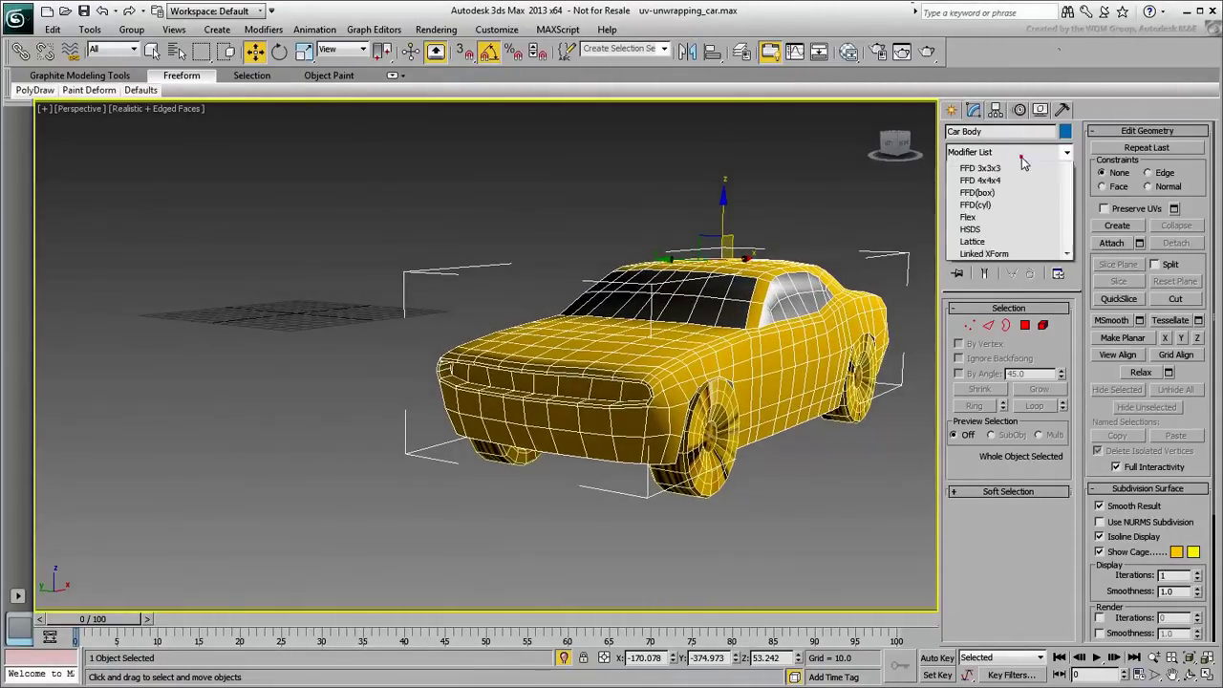
scroll(1015, 566, down, 20)
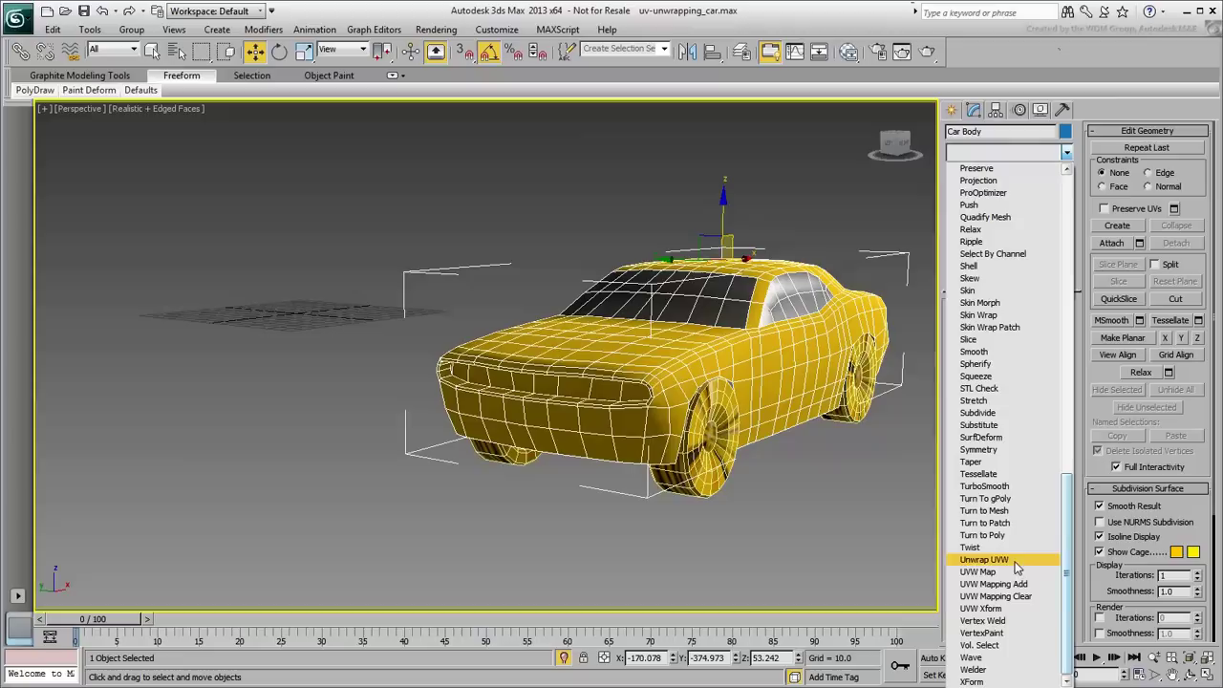
click(1000, 566)
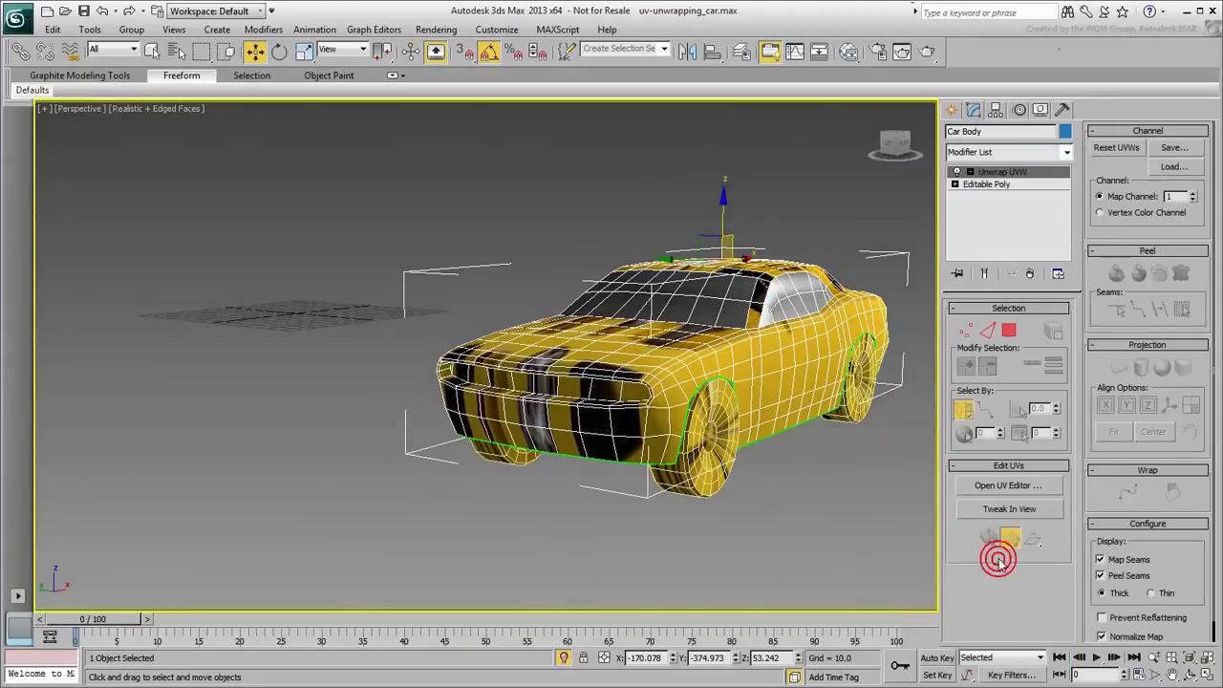
Open the UV Editor with Map #1 (Car.jpg) as its background and switch to polygon selection.
click(1010, 486)
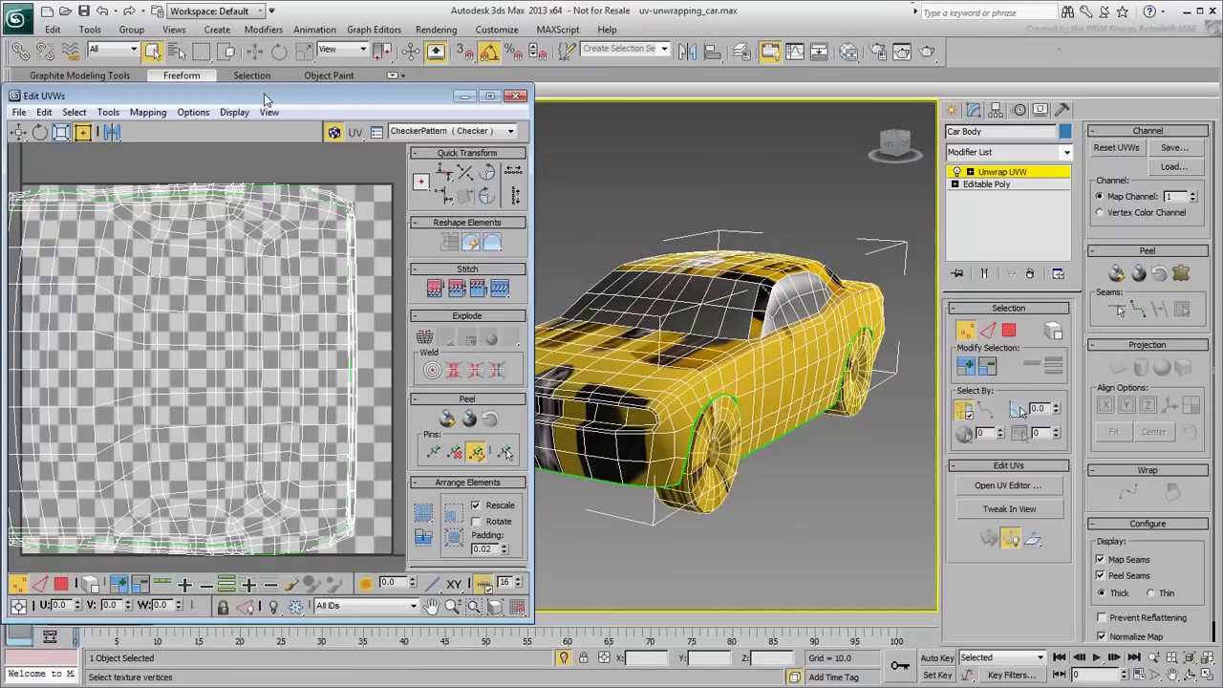
click(510, 131)
click(468, 157)
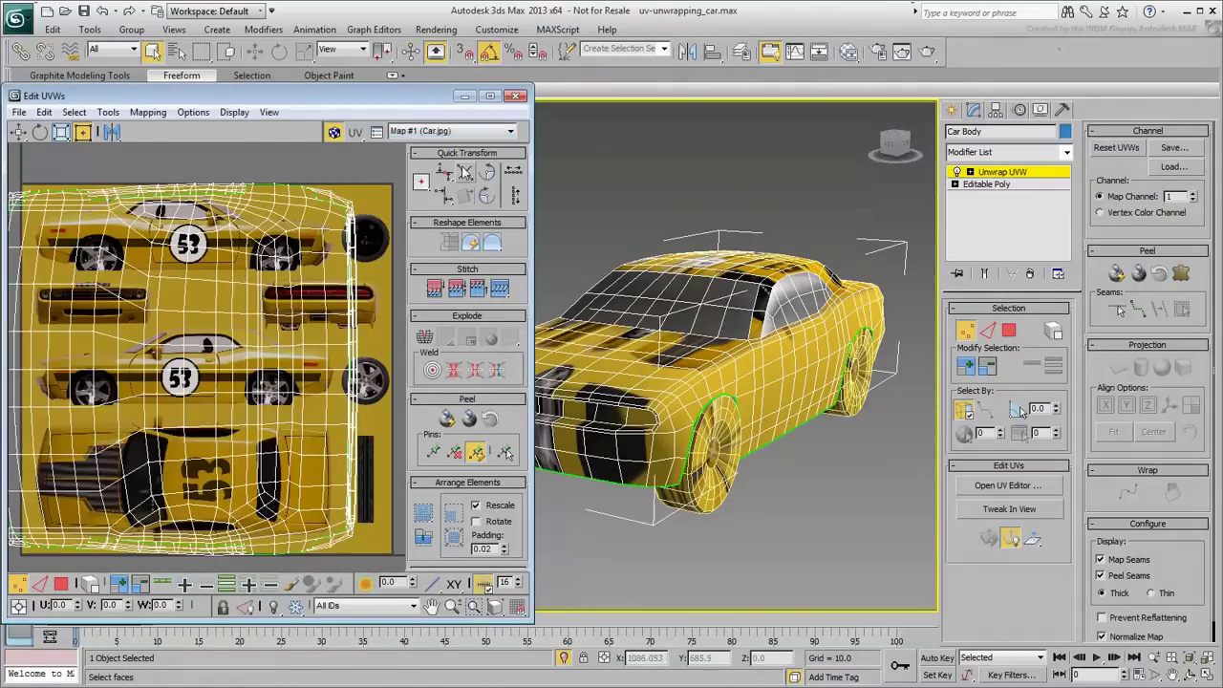
scroll(248, 328, down, 1)
scroll(311, 377, down, 1)
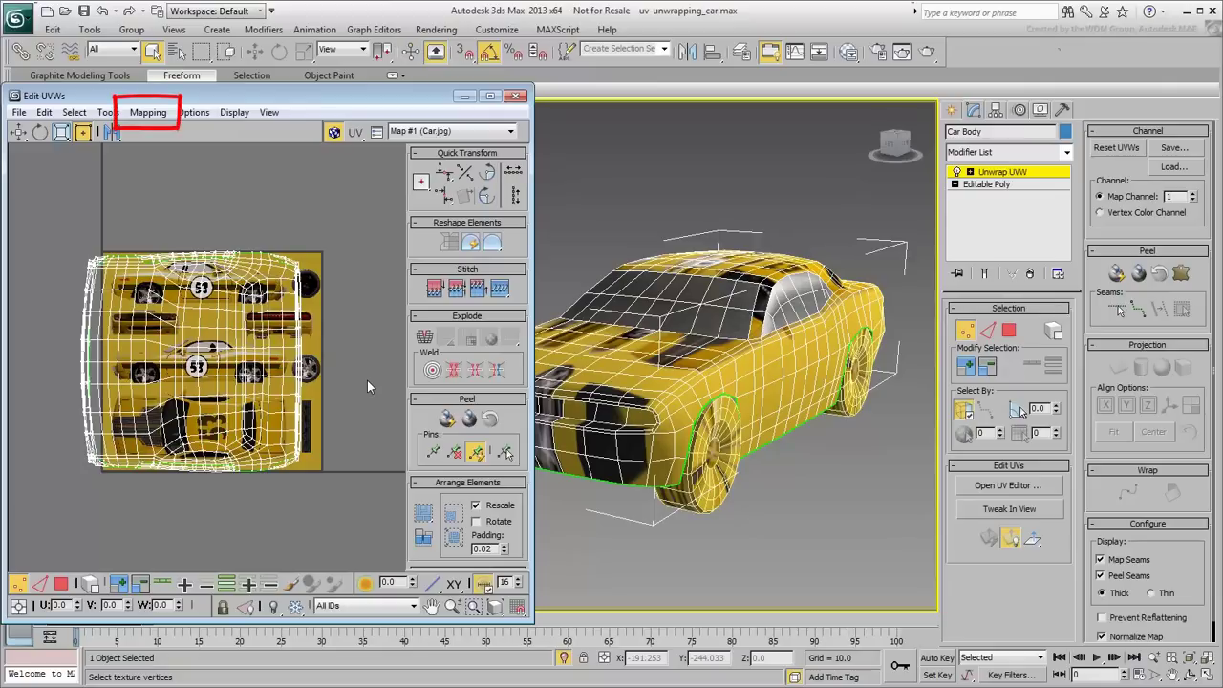
click(60, 583)
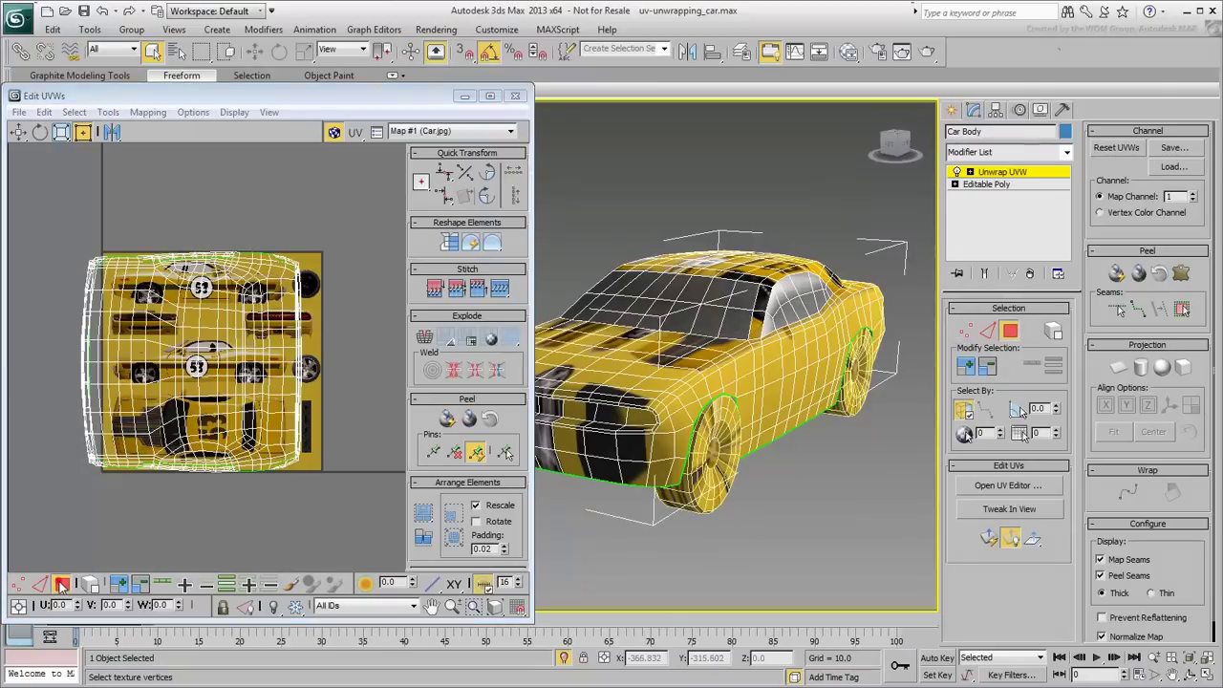
Select all of the car body's UV polygons and apply Normal Mapping with the Back/Front Mapping option.
drag(52, 208, 363, 451)
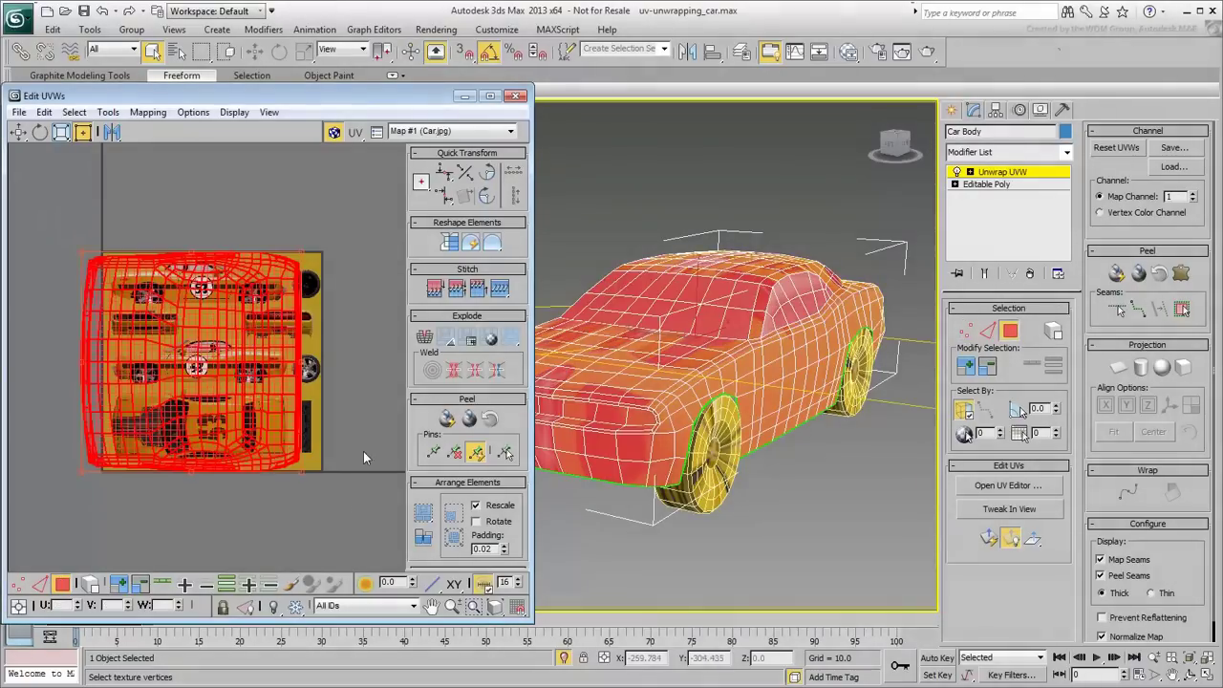
click(148, 112)
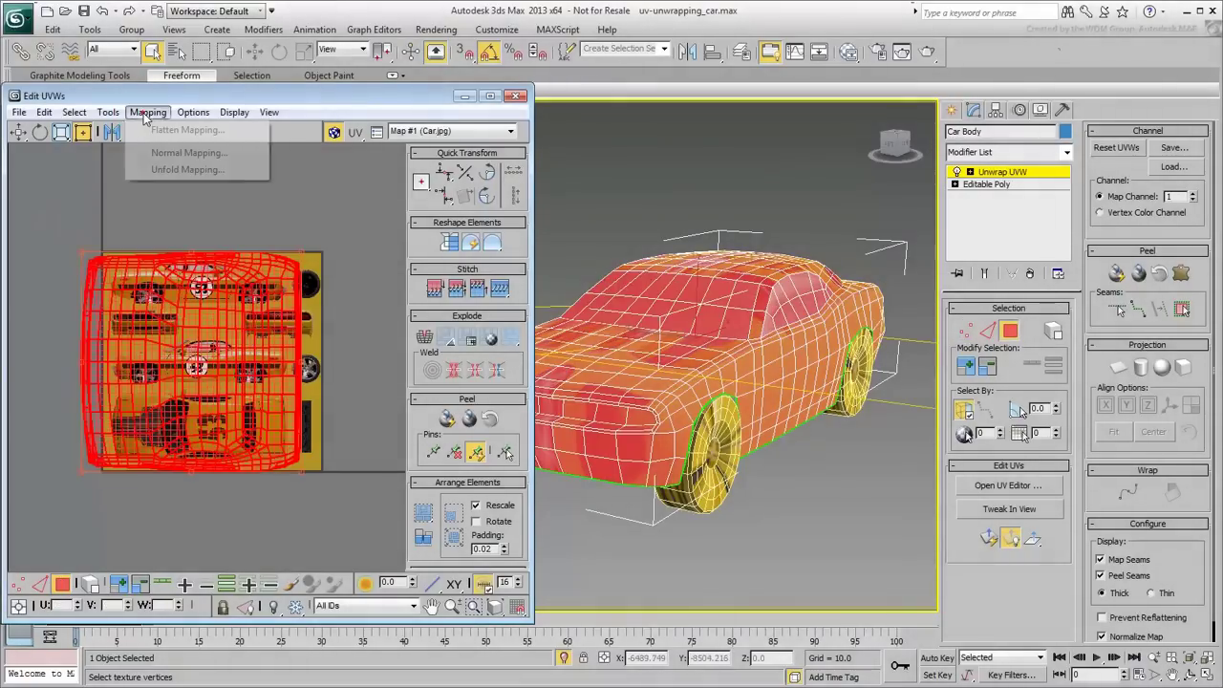
click(191, 152)
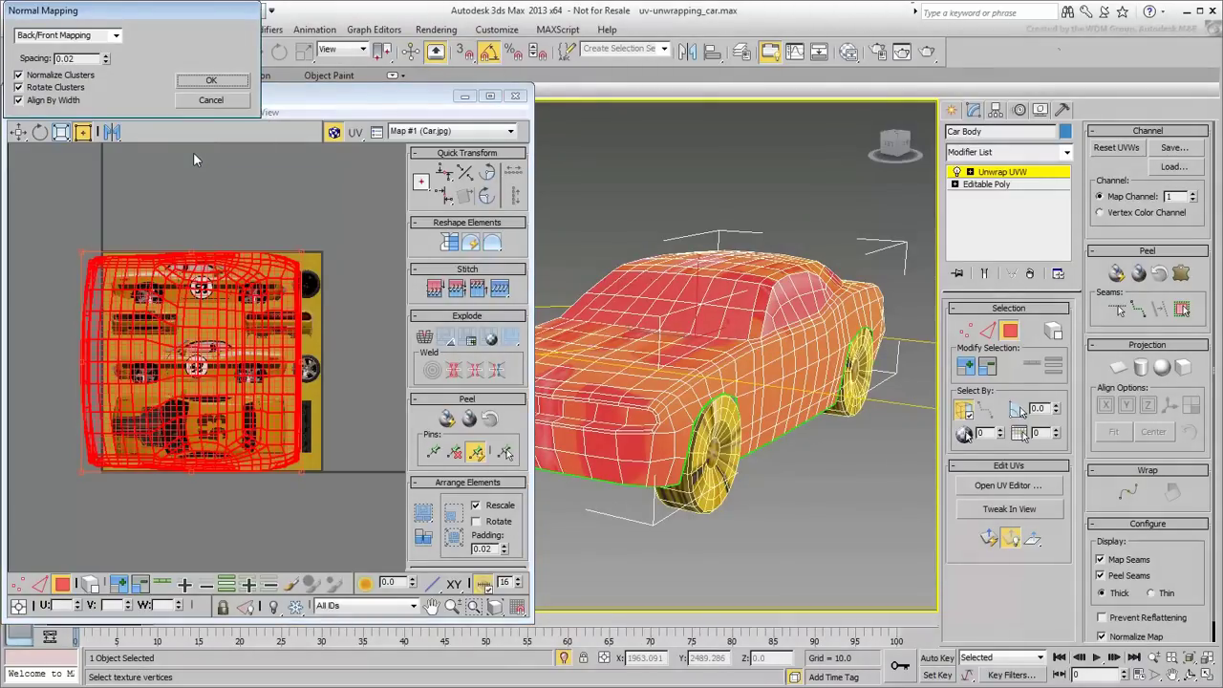
click(212, 81)
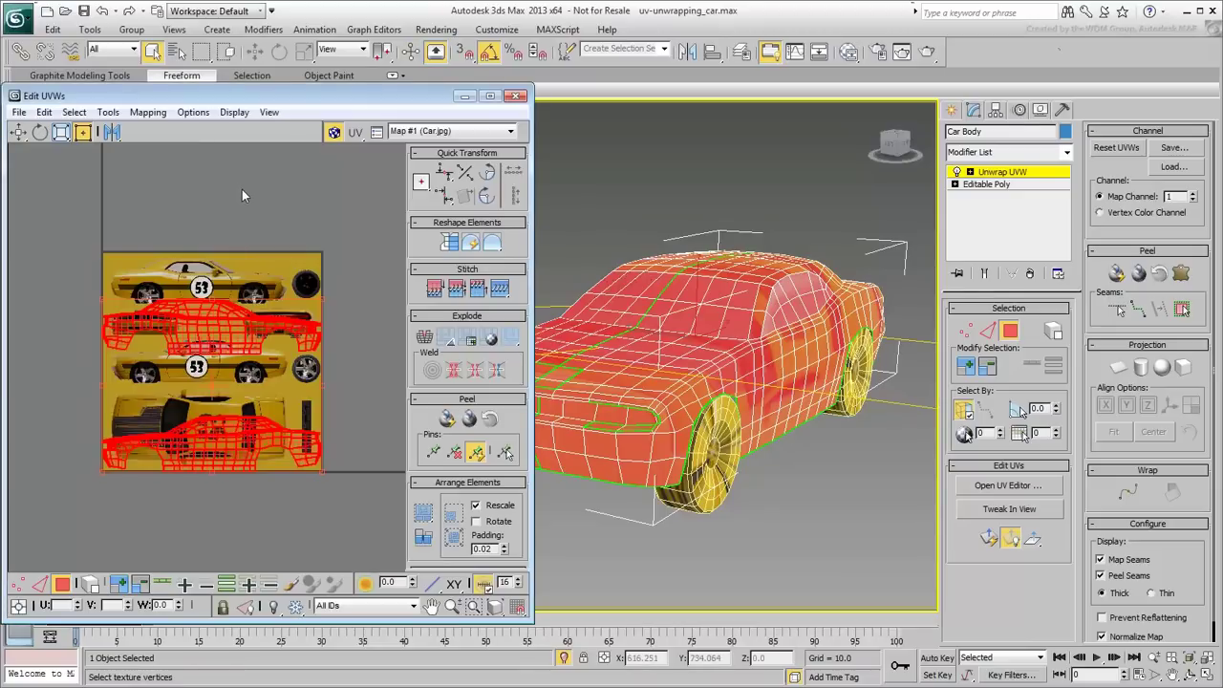
Apply Normal Mapping to the selected car body polygons with the Left/Right Mapping option.
click(148, 111)
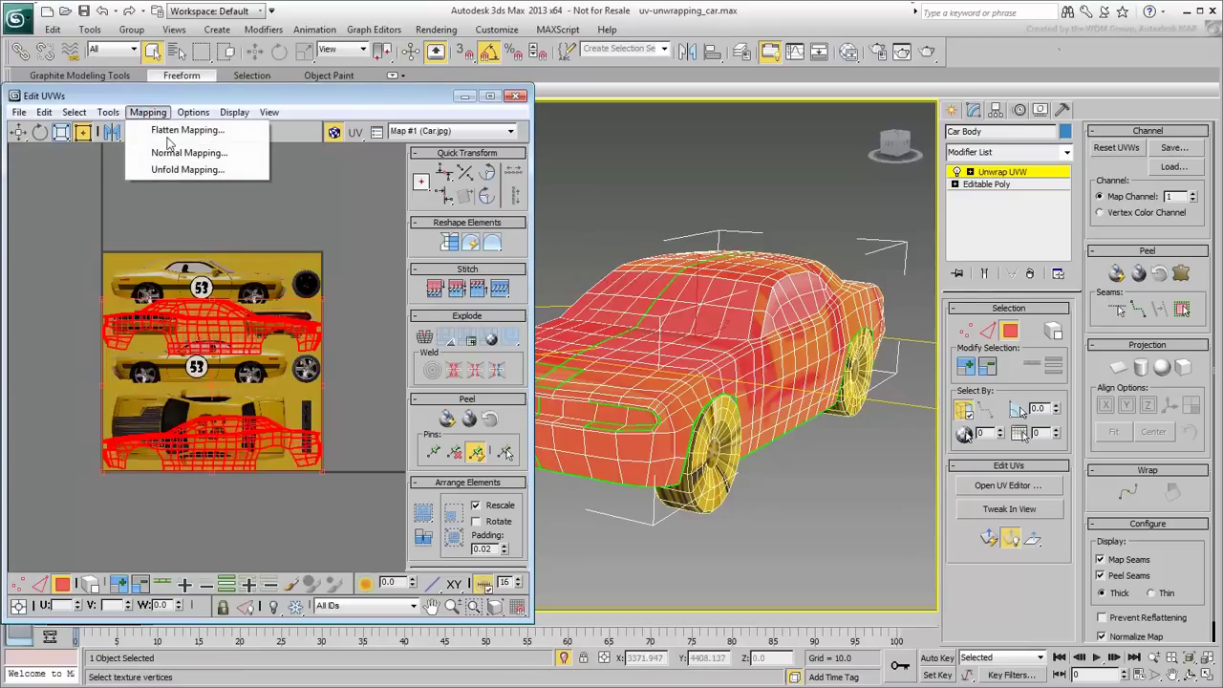
click(177, 152)
click(116, 36)
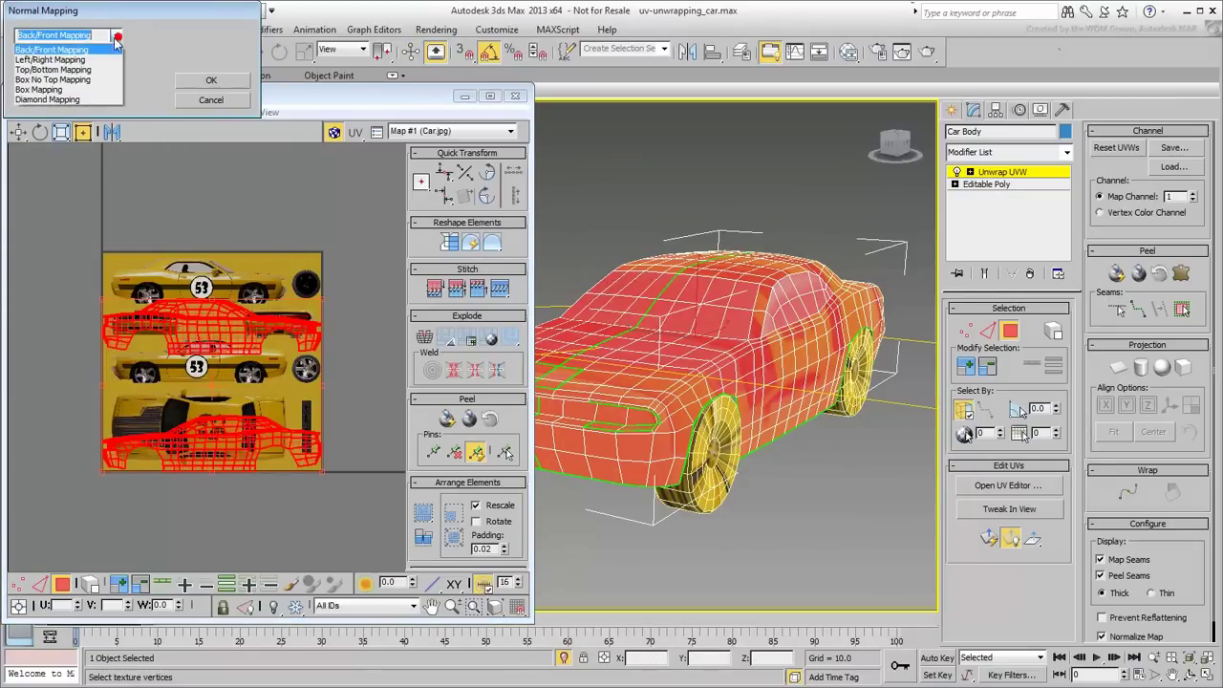
click(77, 60)
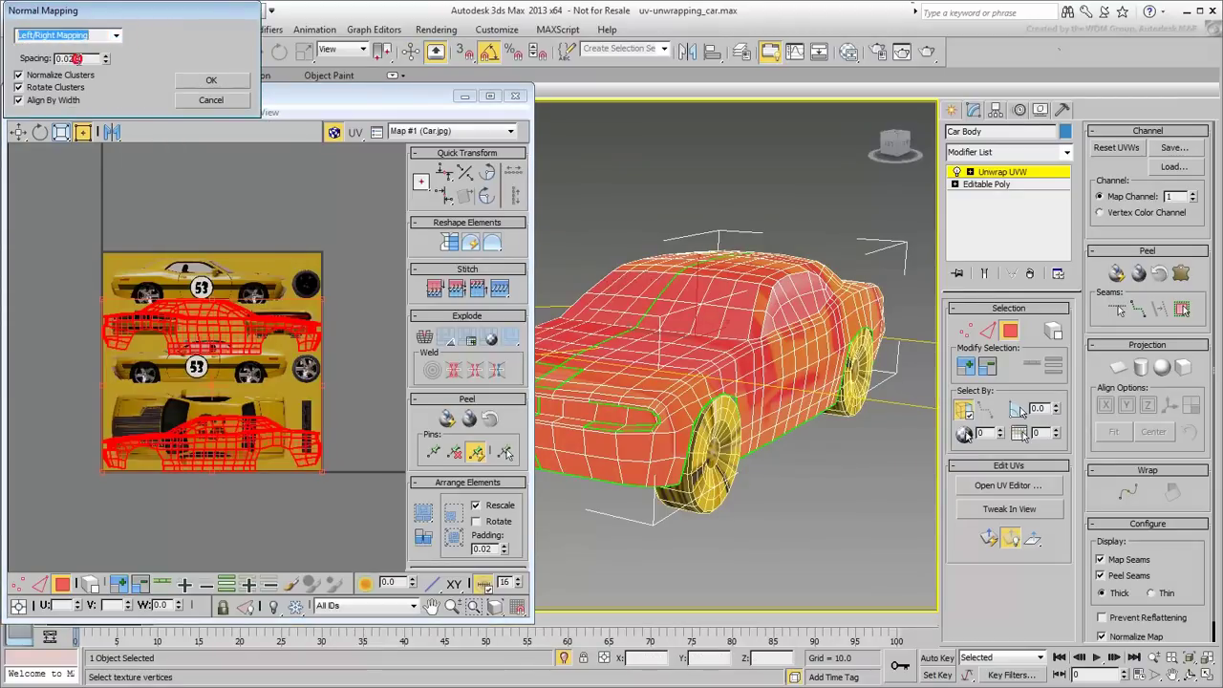
click(212, 81)
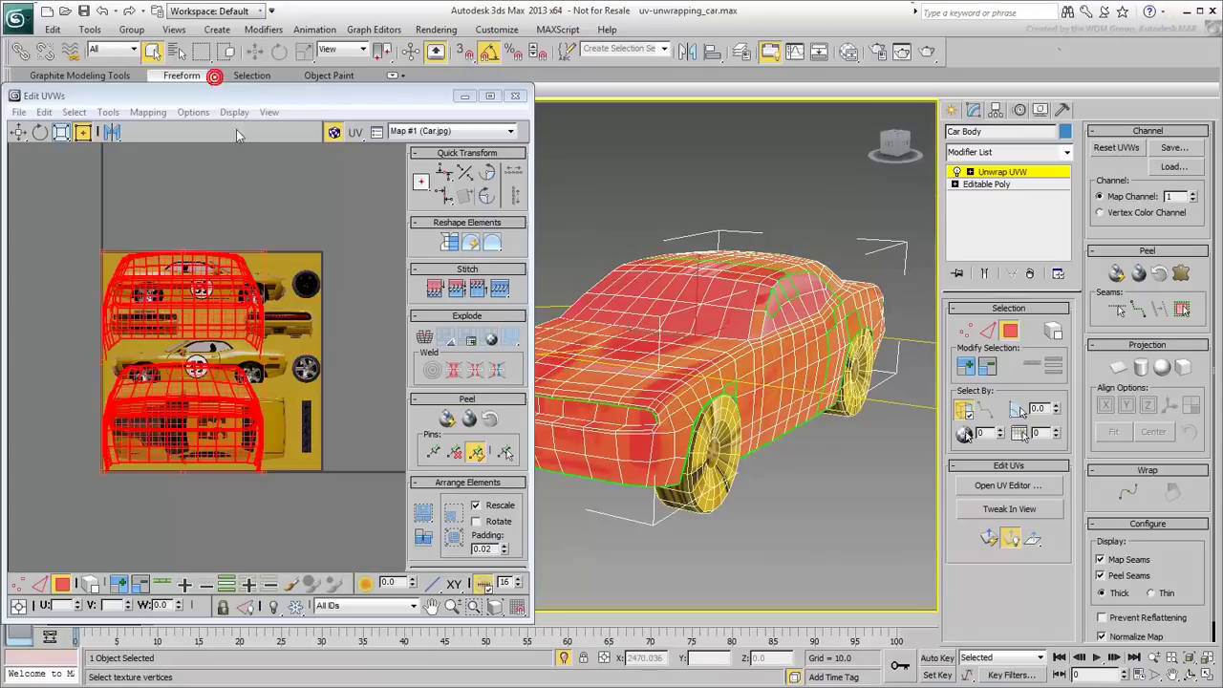
Apply Normal Mapping to the selected car body polygons with the Box Mapping option.
click(148, 111)
click(174, 155)
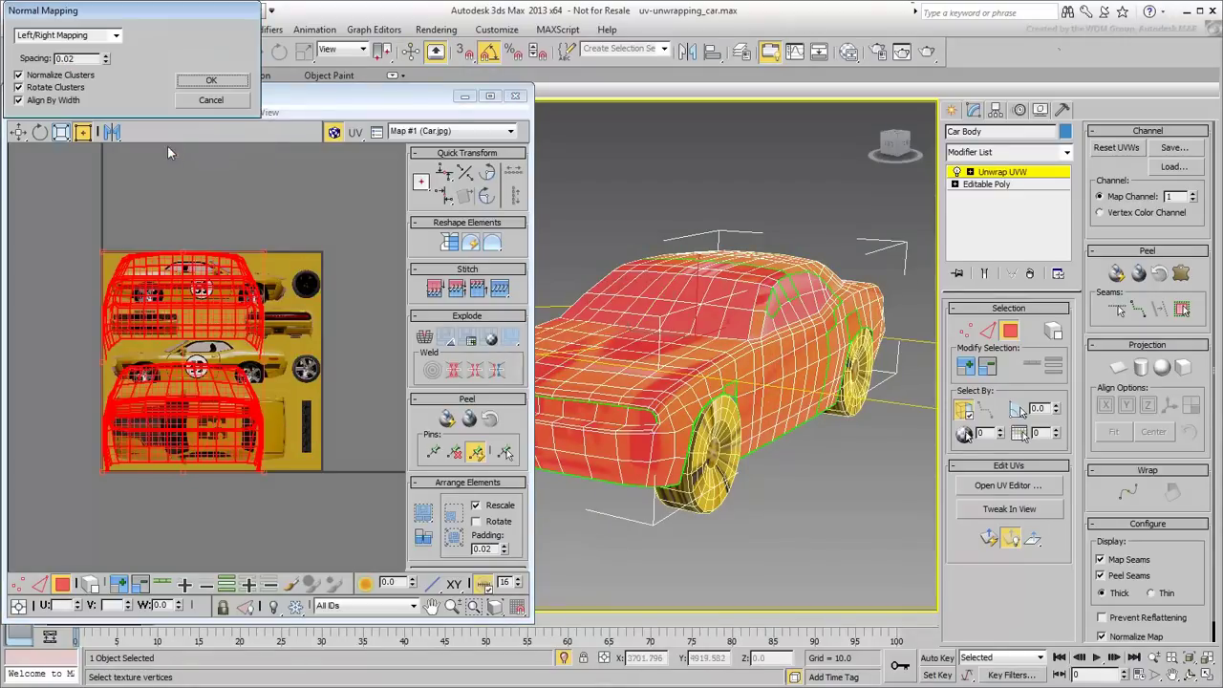
click(114, 35)
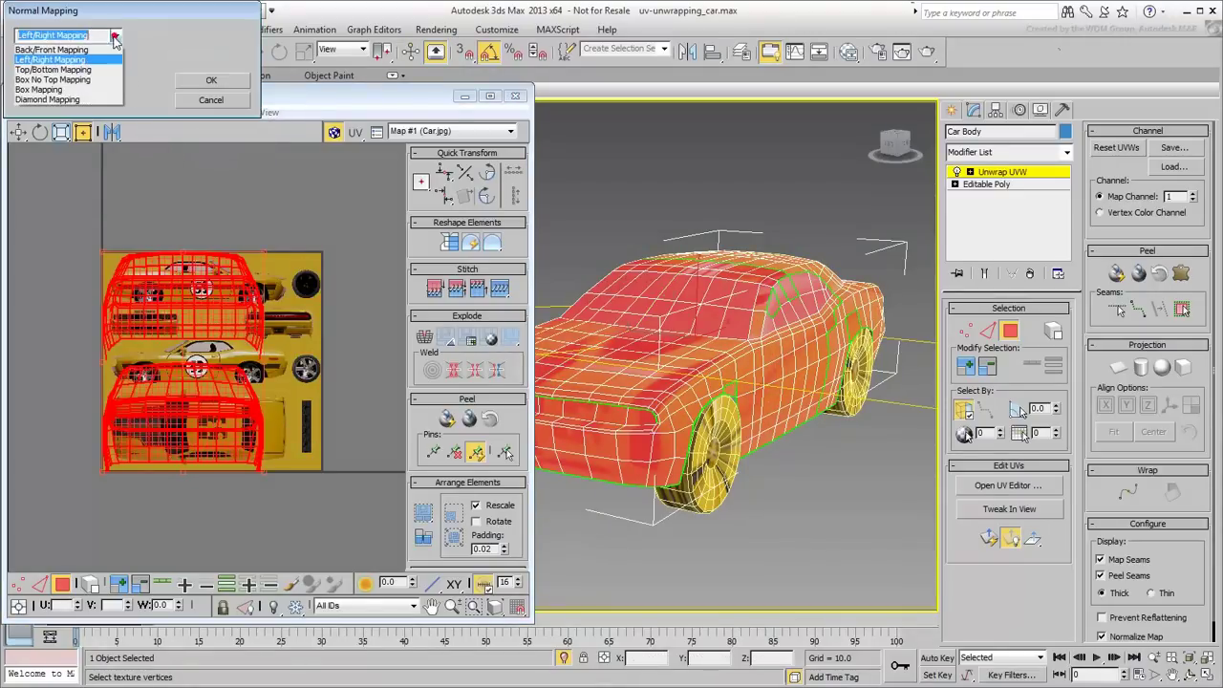
click(53, 89)
click(211, 80)
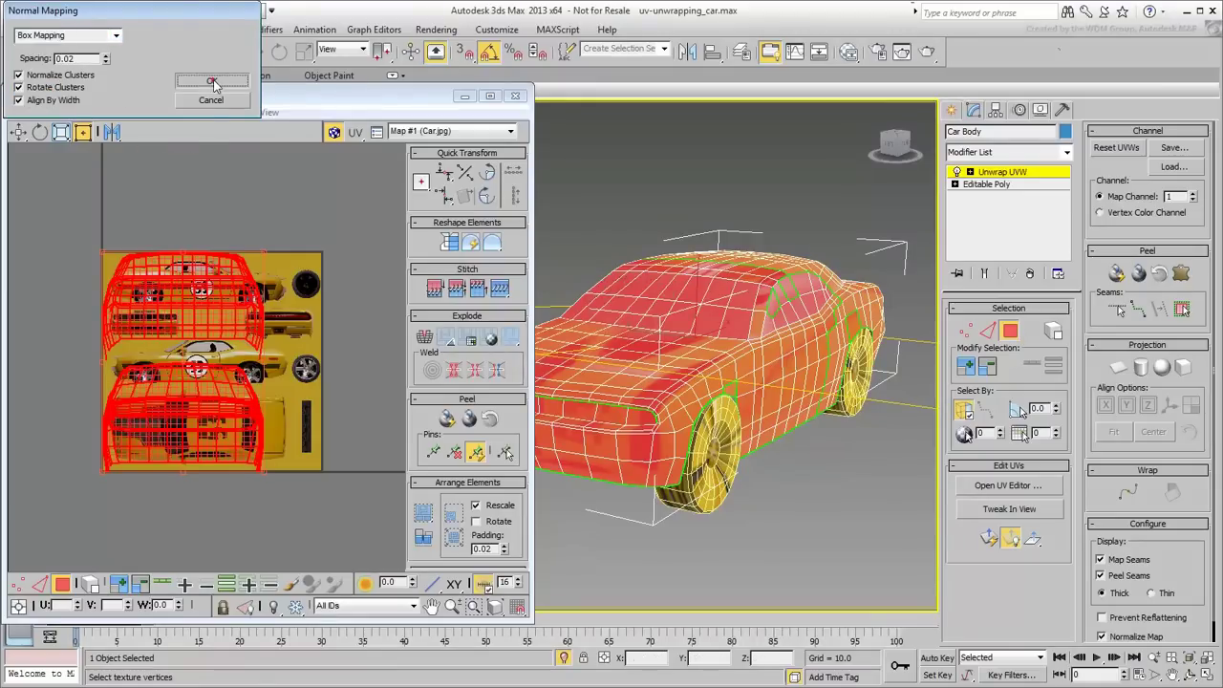
scroll(250, 346, up, 3)
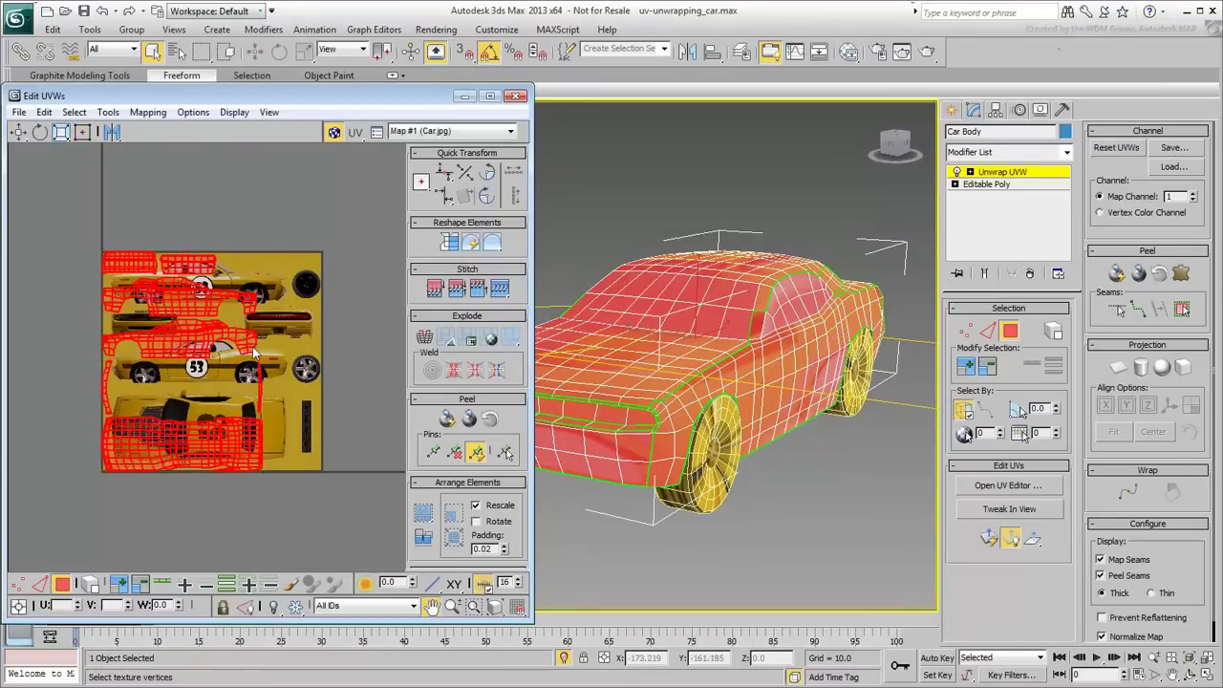
middle_drag(327, 313, 329, 325)
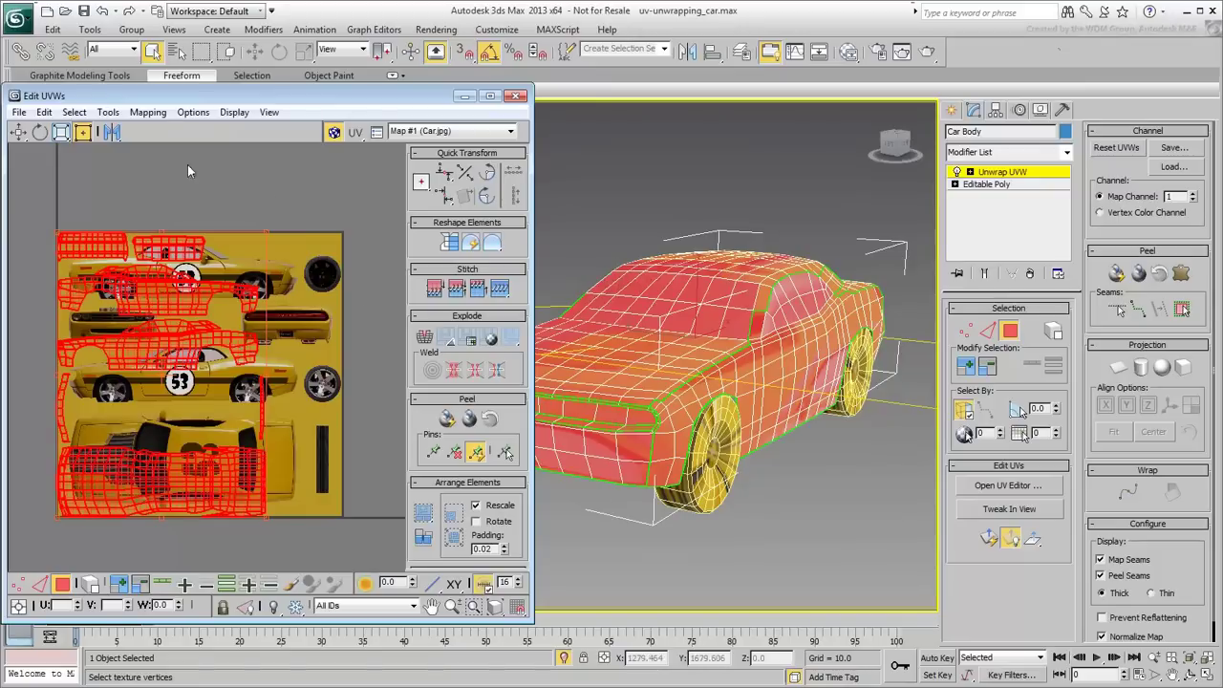
Apply Flatten Mapping to the car body's polygons with a face angle threshold of 45 and spacing of 0.02.
click(148, 112)
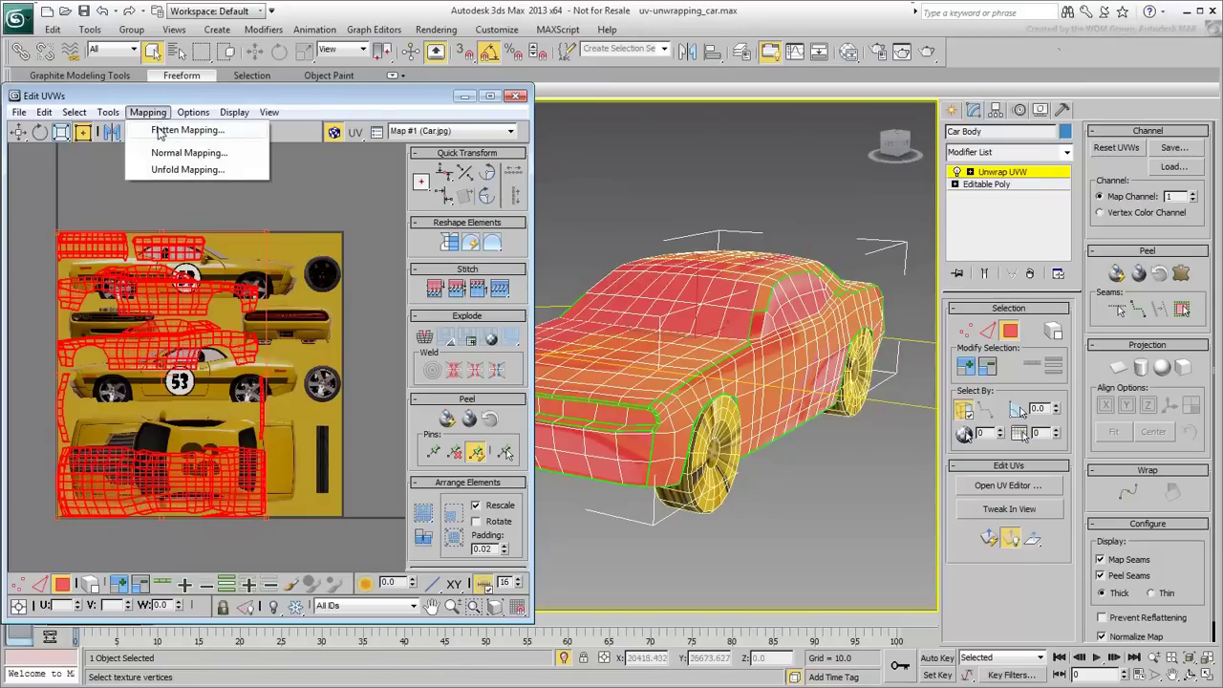
click(188, 130)
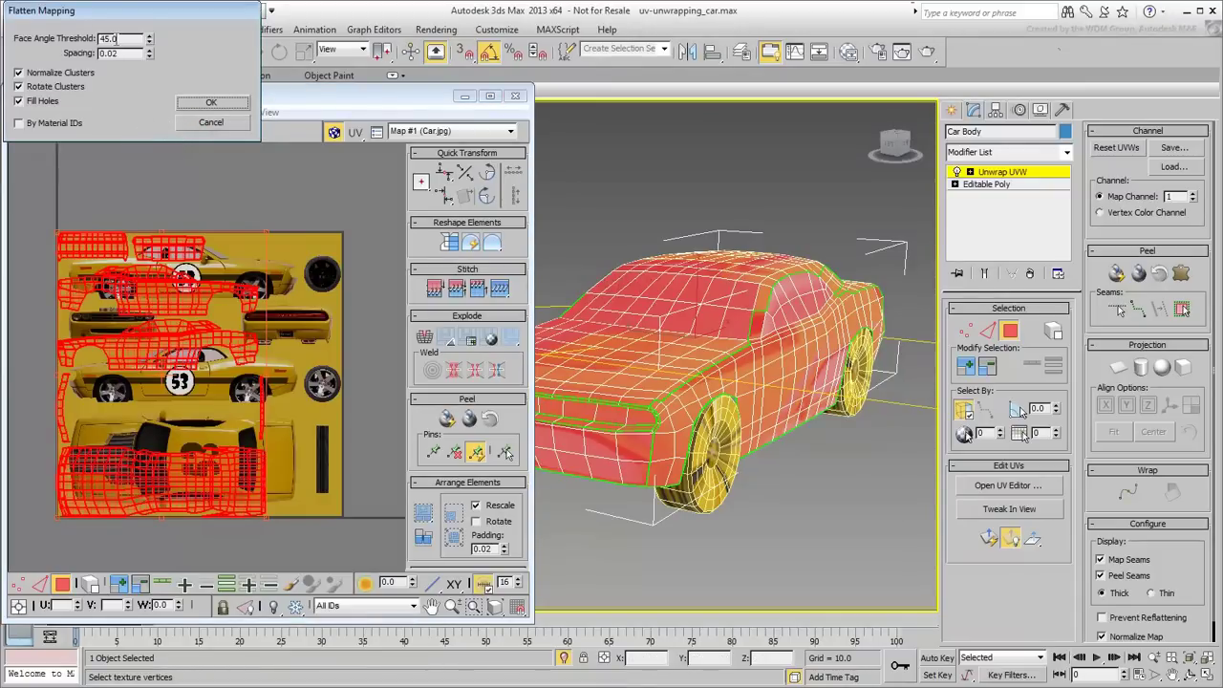
double_click(123, 38)
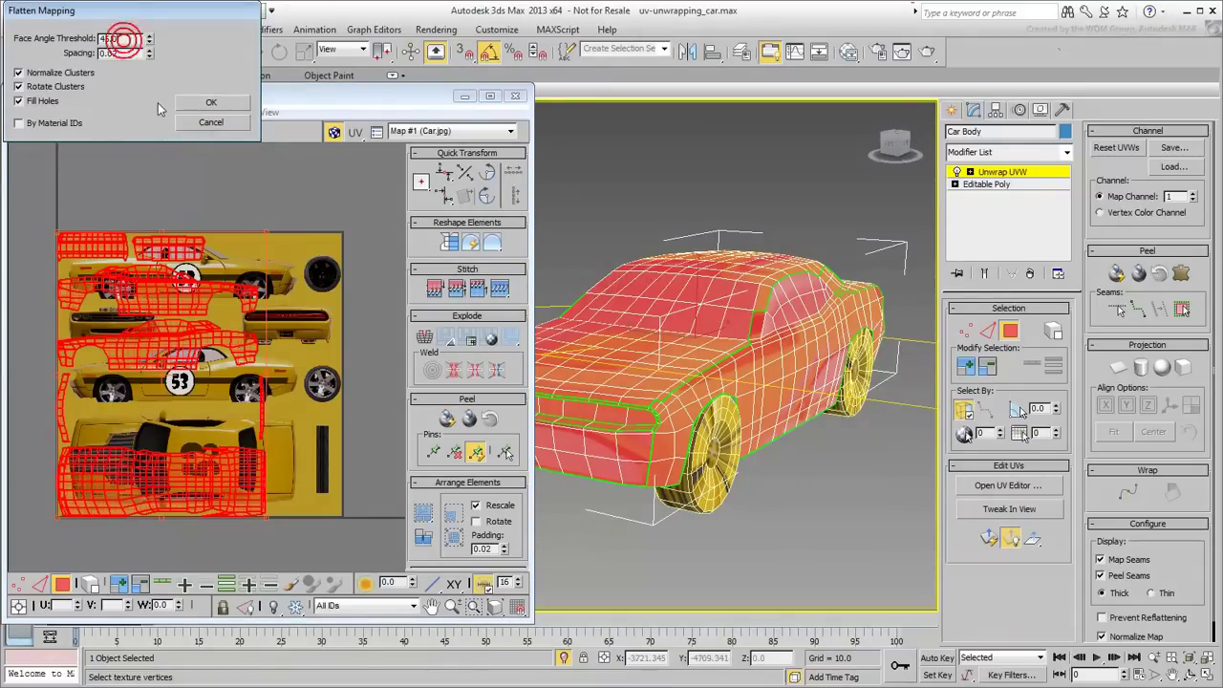
click(211, 102)
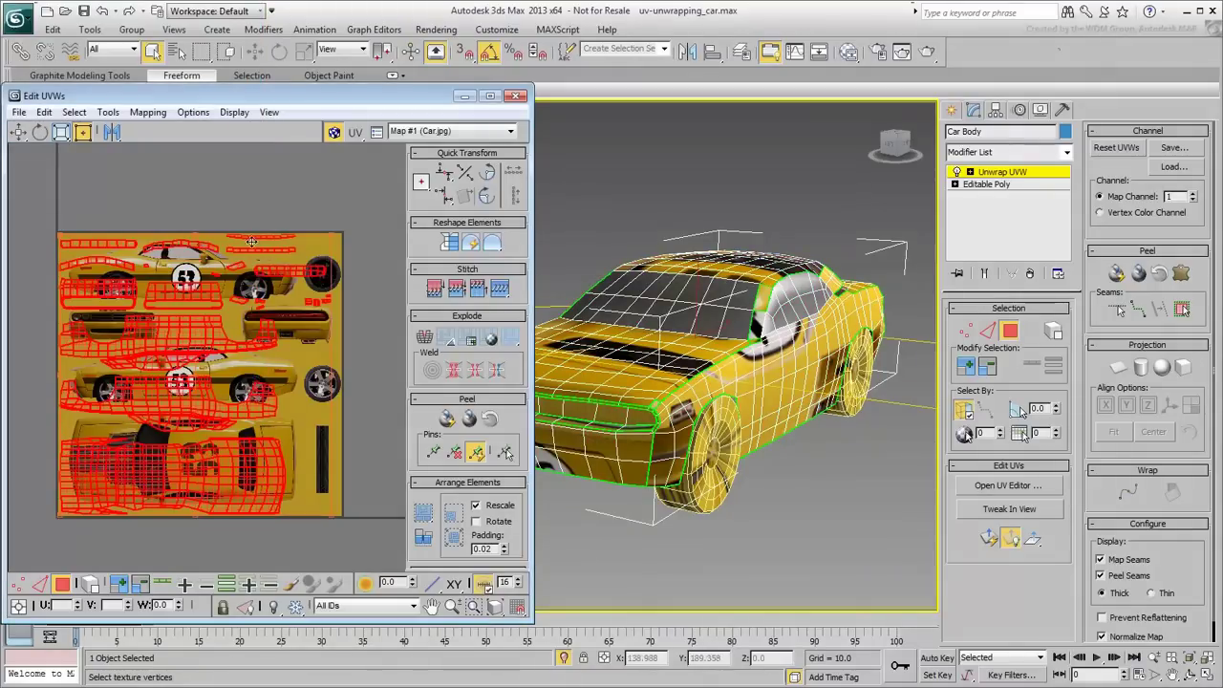
Flatten the car body's UVs again with a face angle threshold of 80.
click(141, 113)
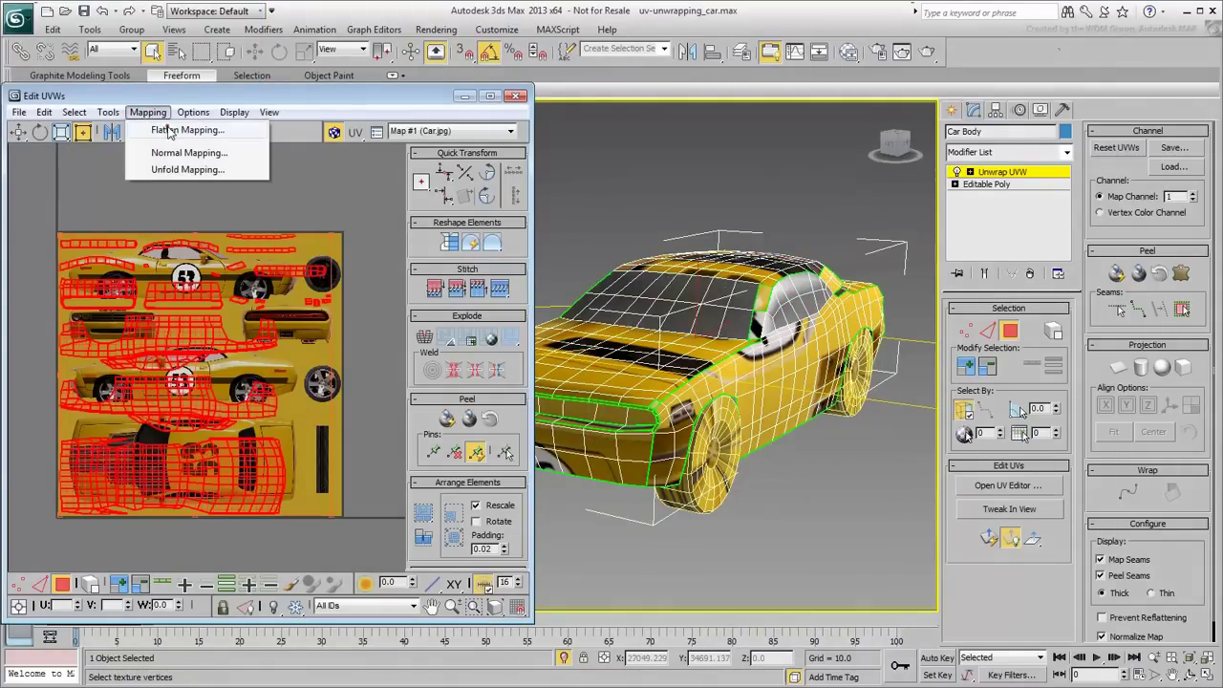
click(169, 131)
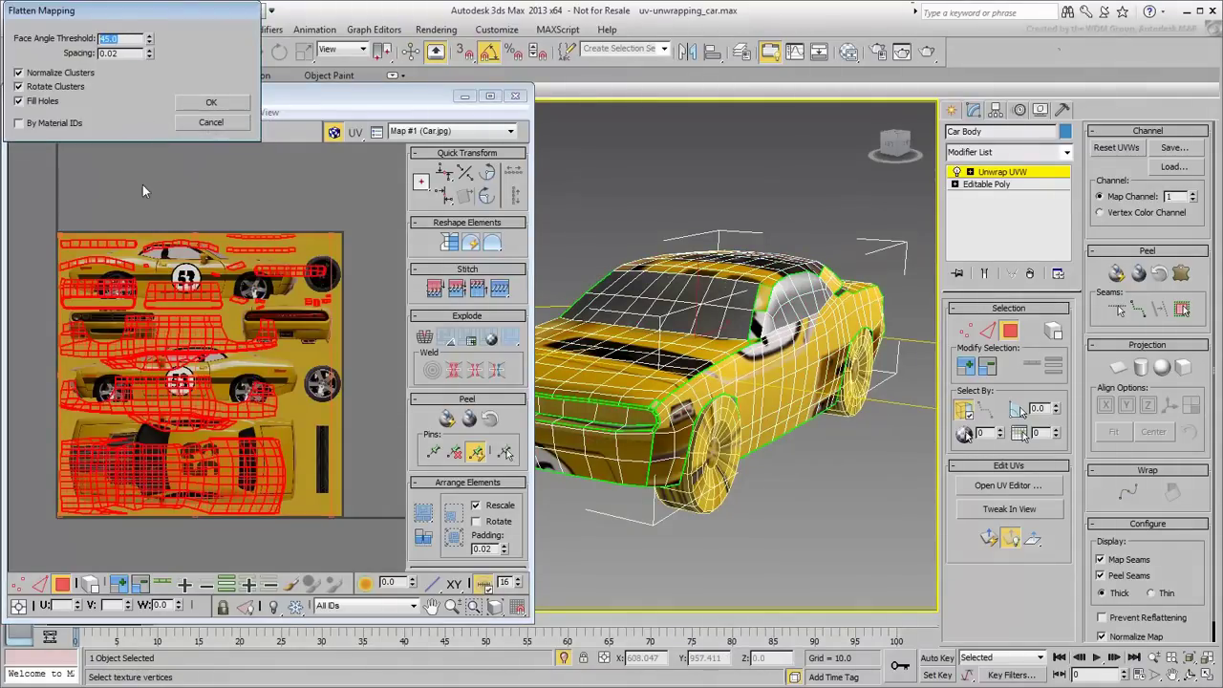
text(80)
click(213, 102)
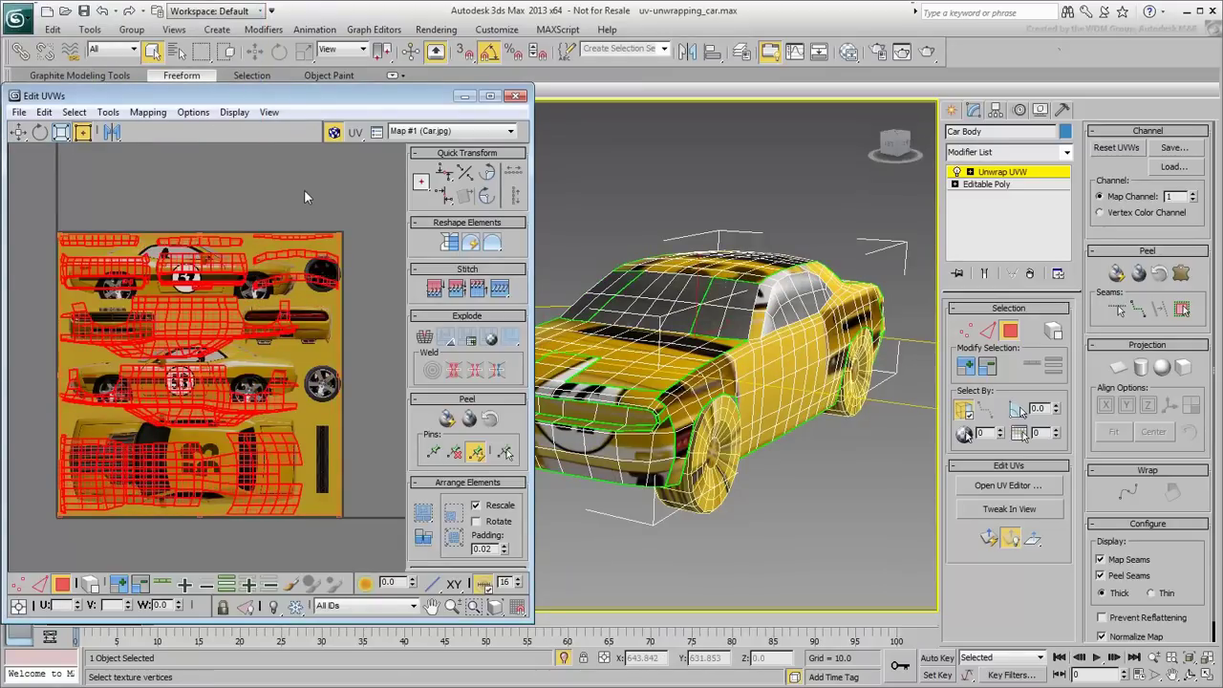
Reset the UVWs of the Unwrap UVW modifier to discard the trial mappings.
key(ctrl+a)
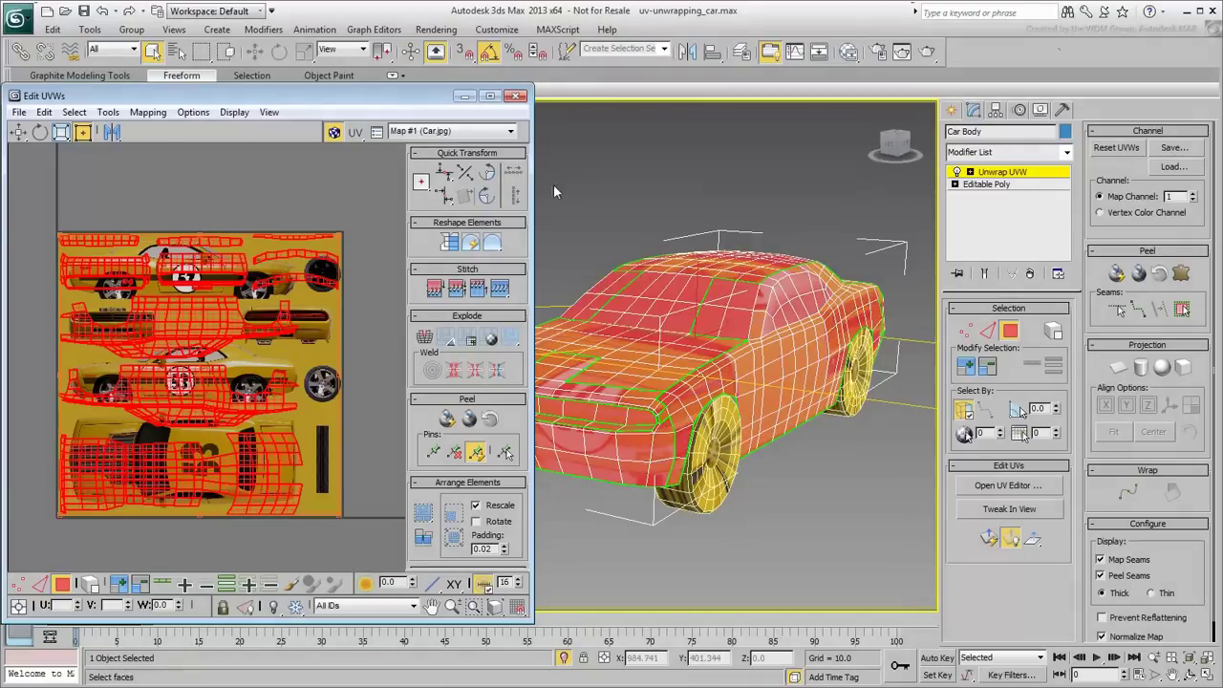
click(1116, 149)
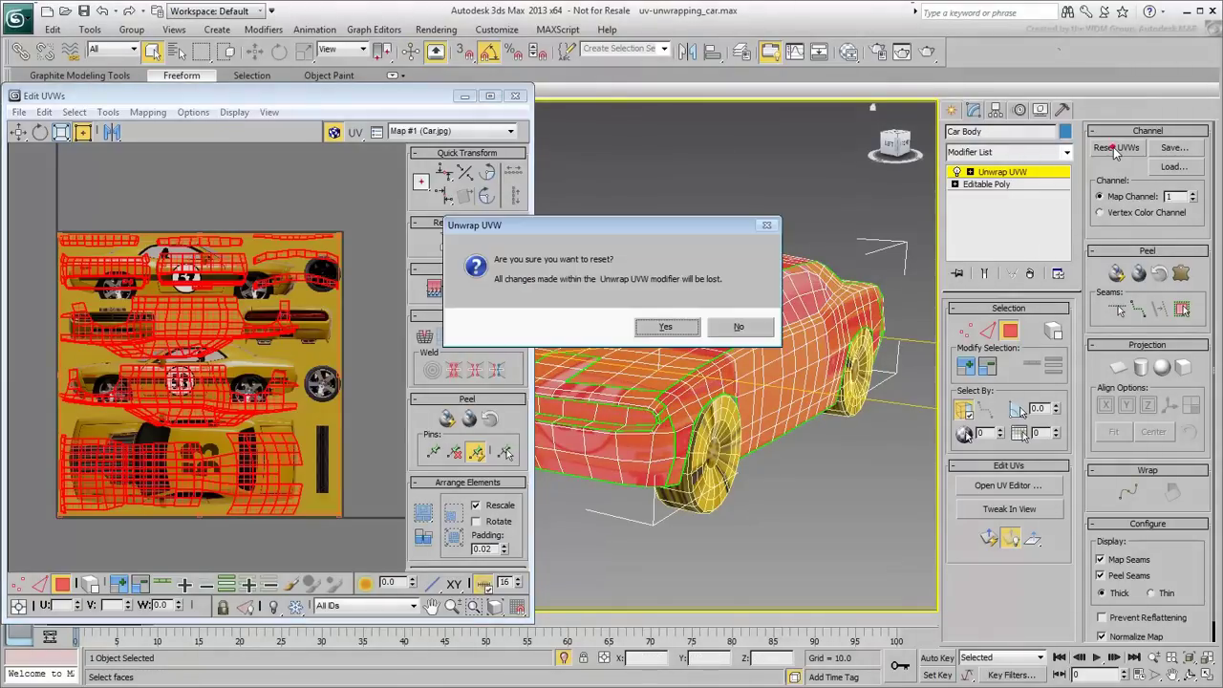
click(666, 326)
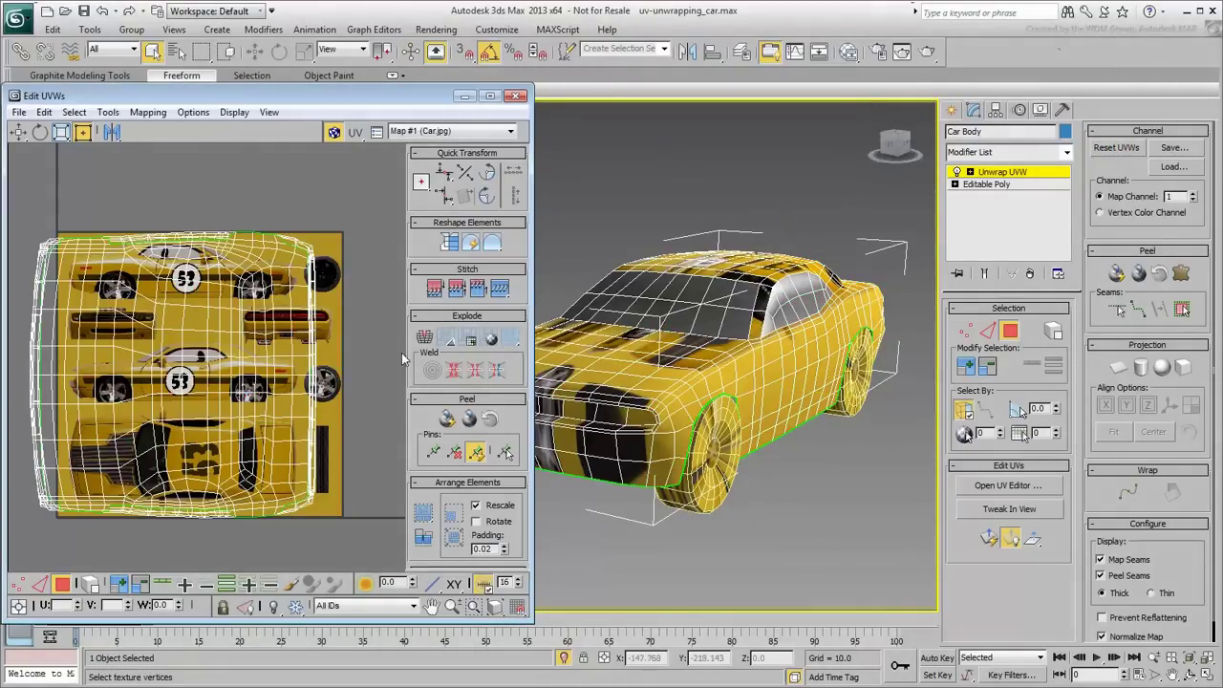
scroll(345, 359, down, 3)
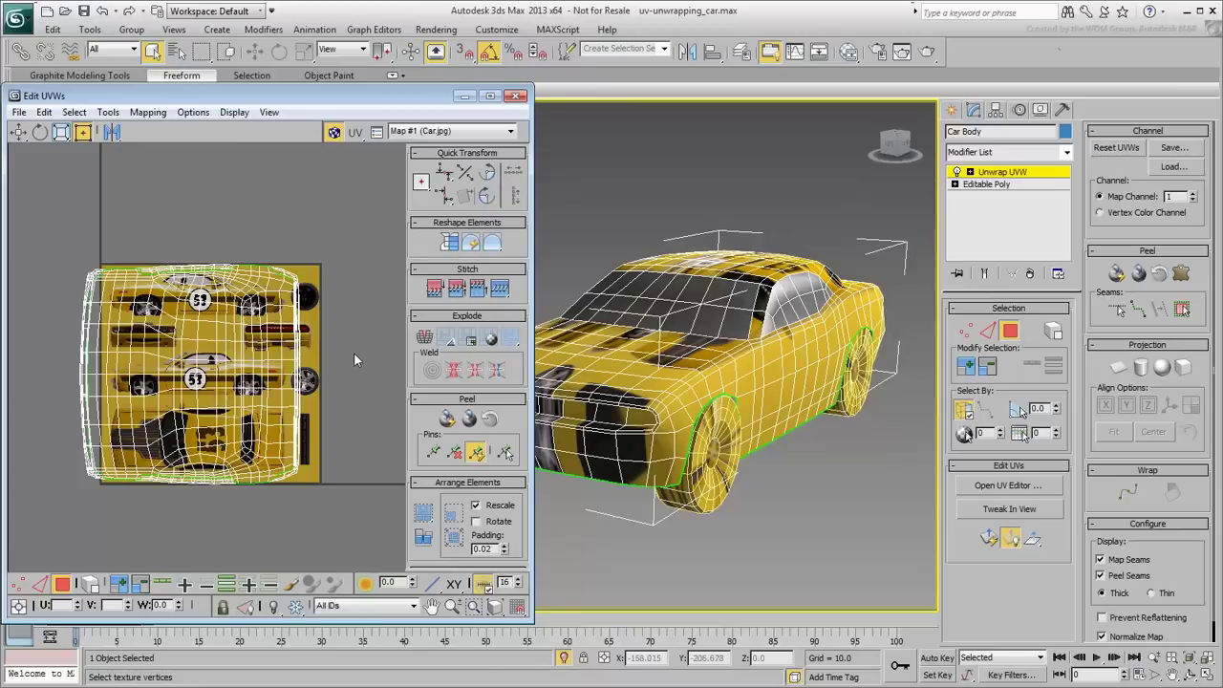
Switch the car body's Unwrap UVW modifier to edge selection.
alt+middle_drag(775, 421, 762, 424)
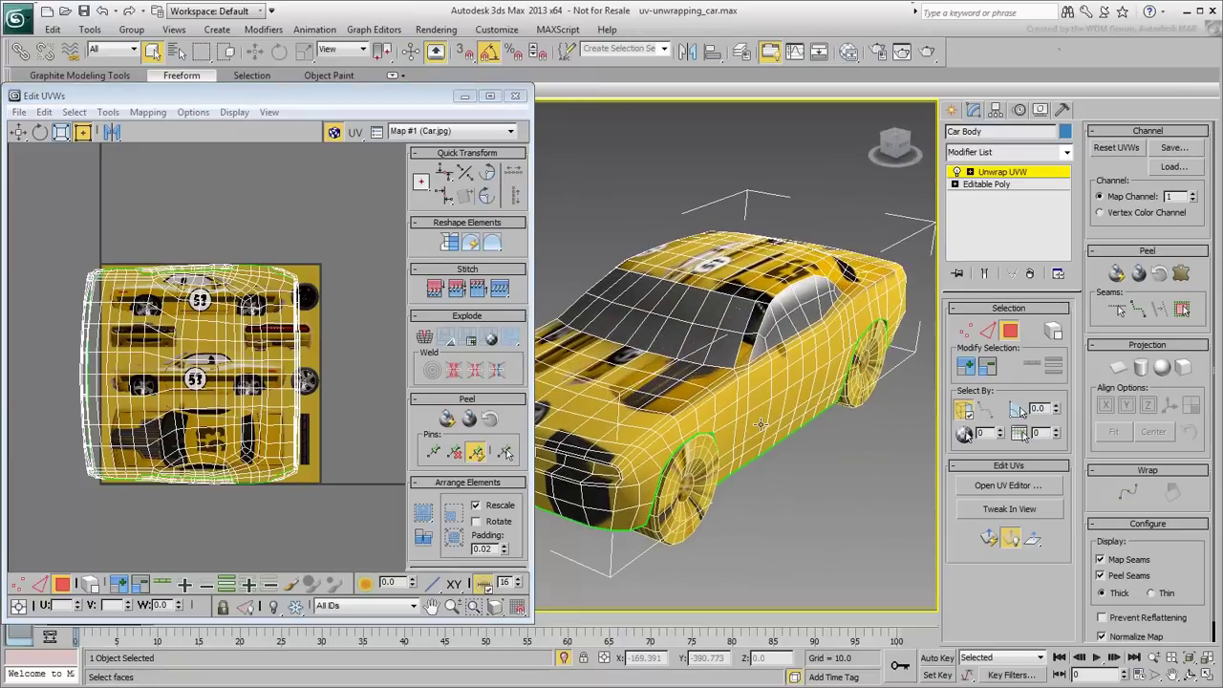
scroll(648, 488, up, 3)
middle_drag(682, 409, 748, 330)
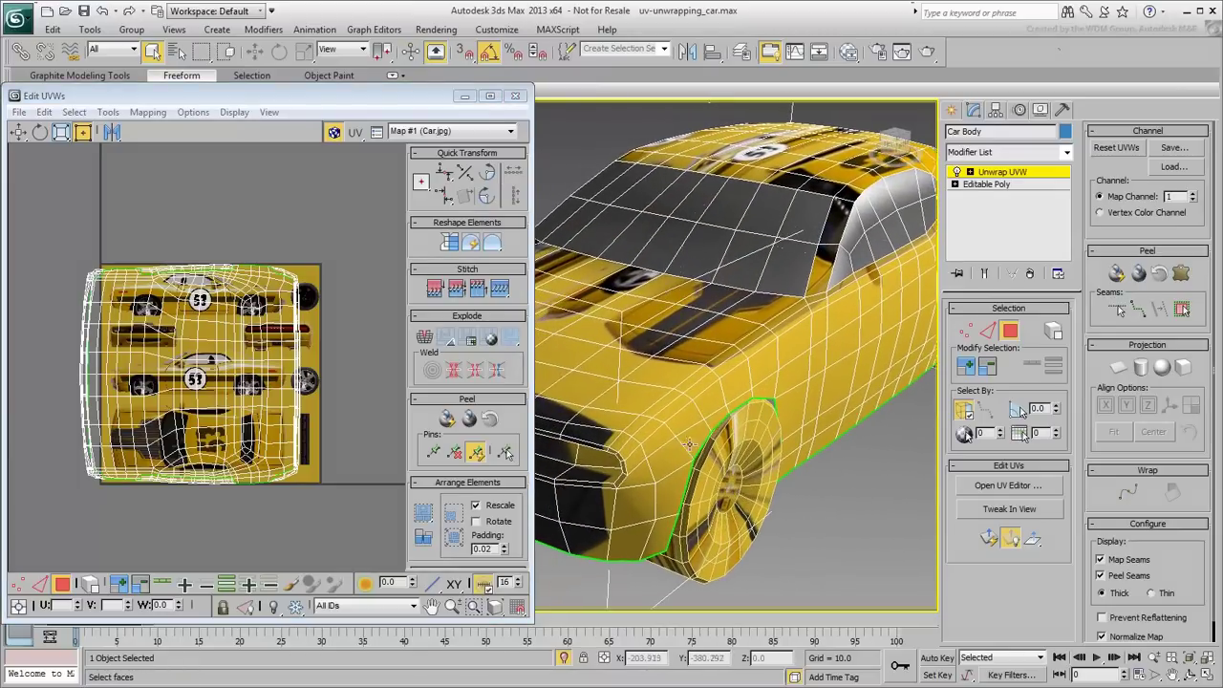
click(987, 330)
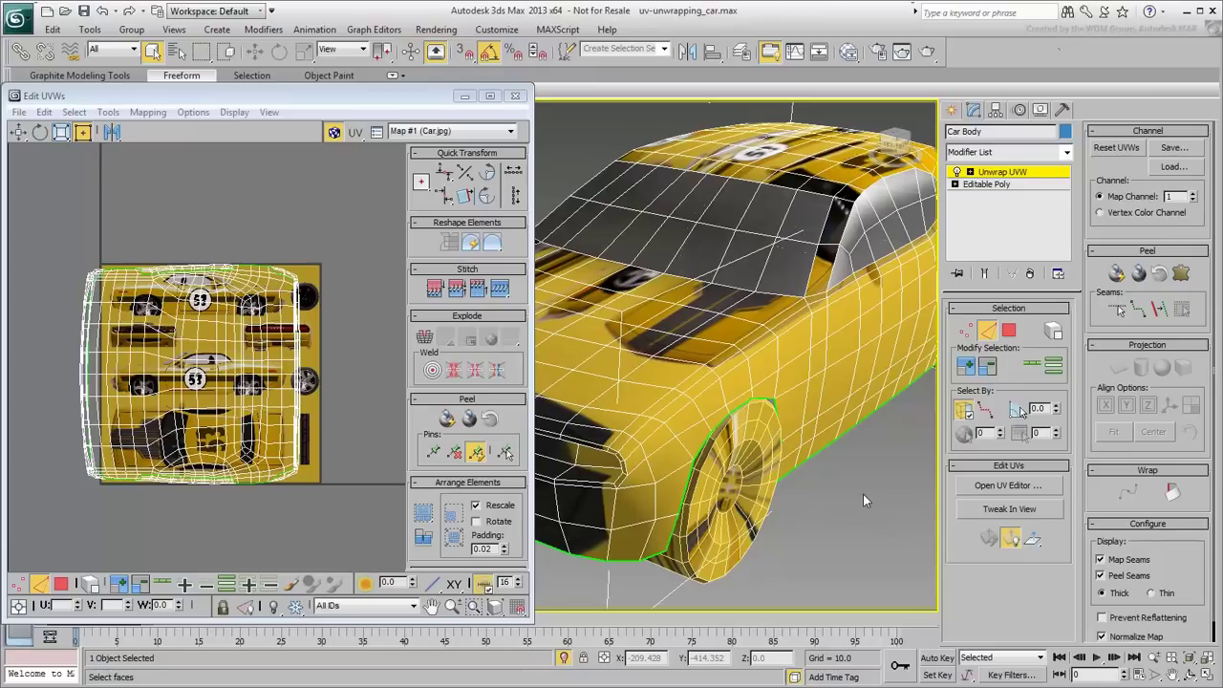
Try selecting the edges along the hood's side one at a time, and clear the selection.
key(ctrl)
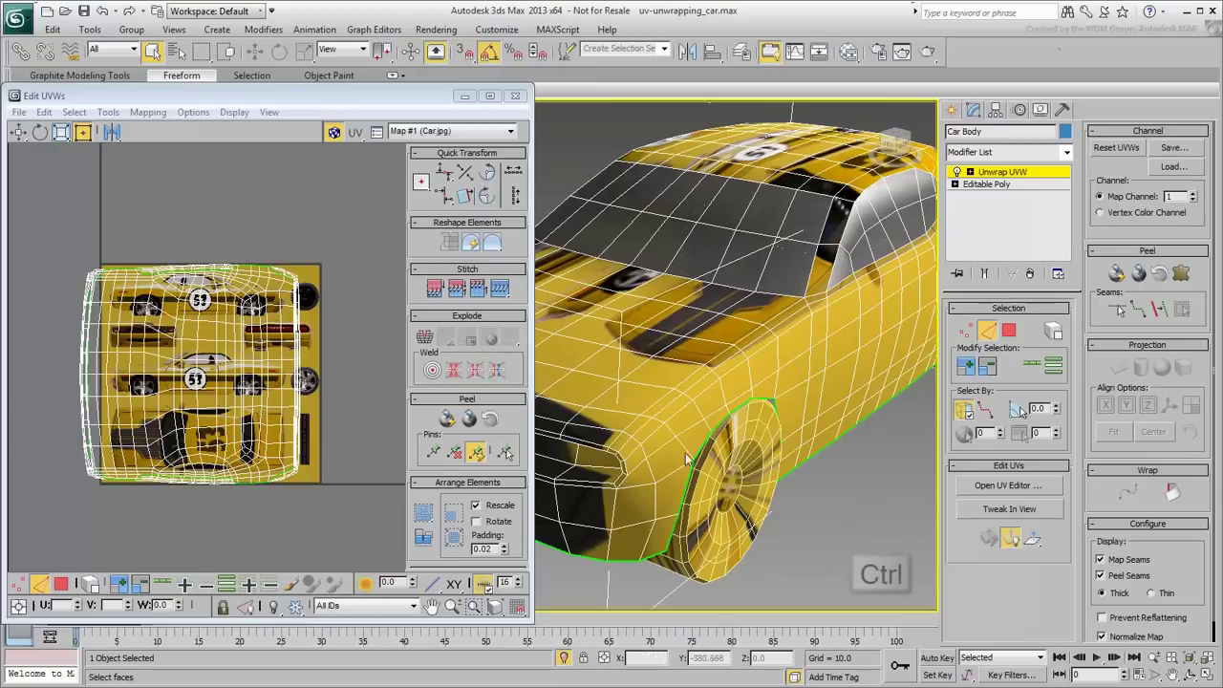
ctrl+click(650, 407)
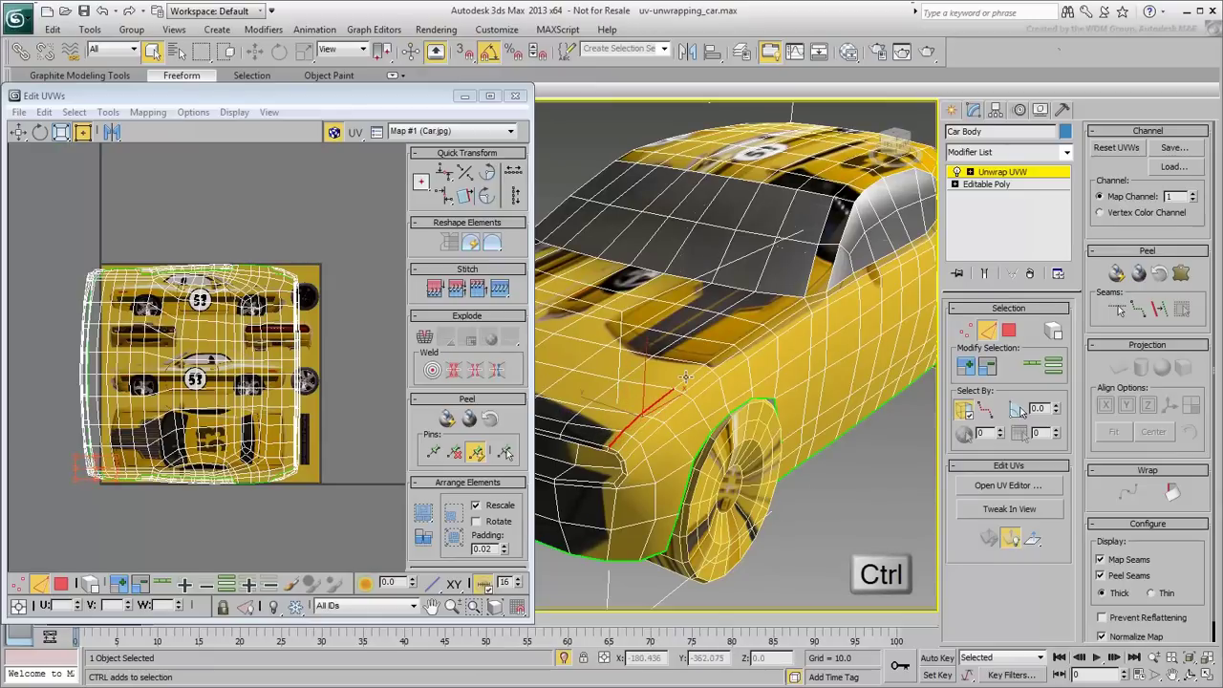
click(845, 506)
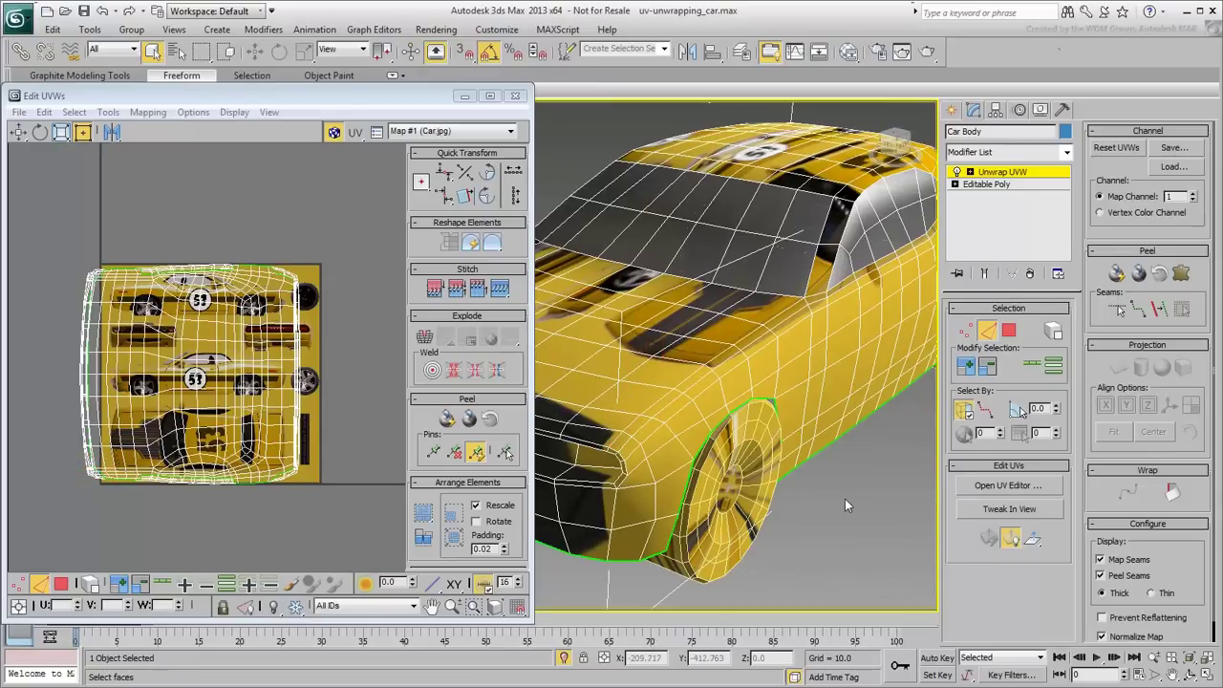
Select the edges from the headlight along the hood, windshield pillar, roof line and rear deck with point-to-point selection, and convert them to seams.
click(985, 411)
scroll(619, 437, up, 5)
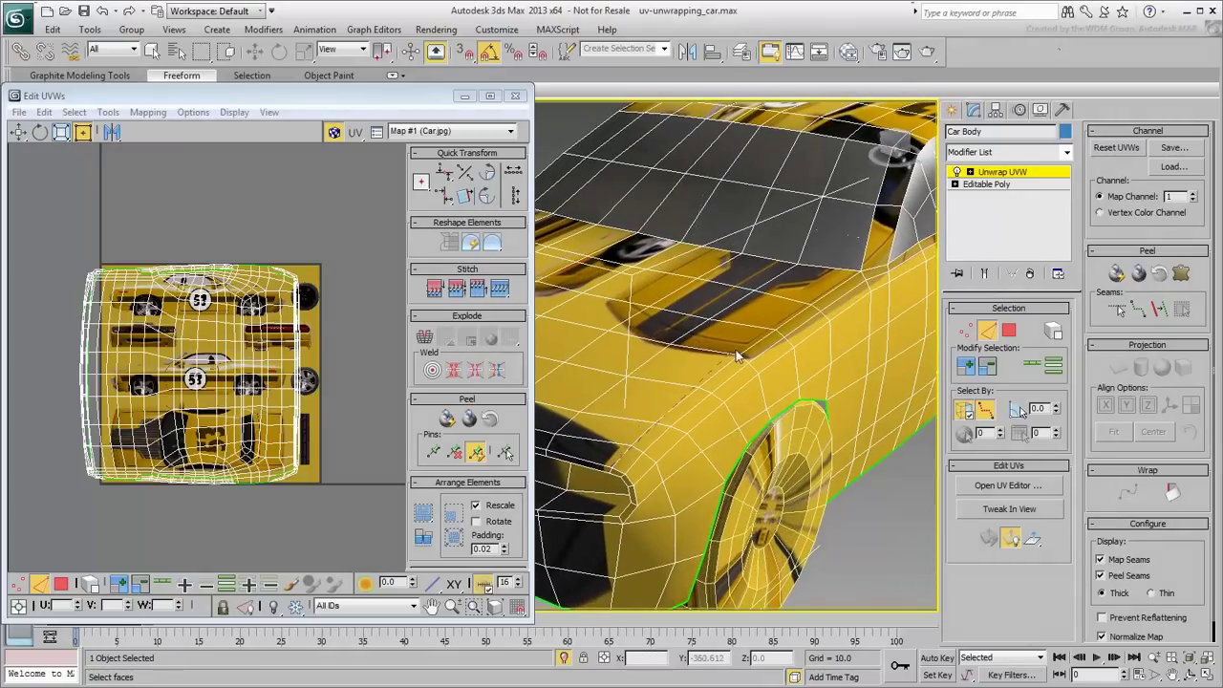
click(739, 356)
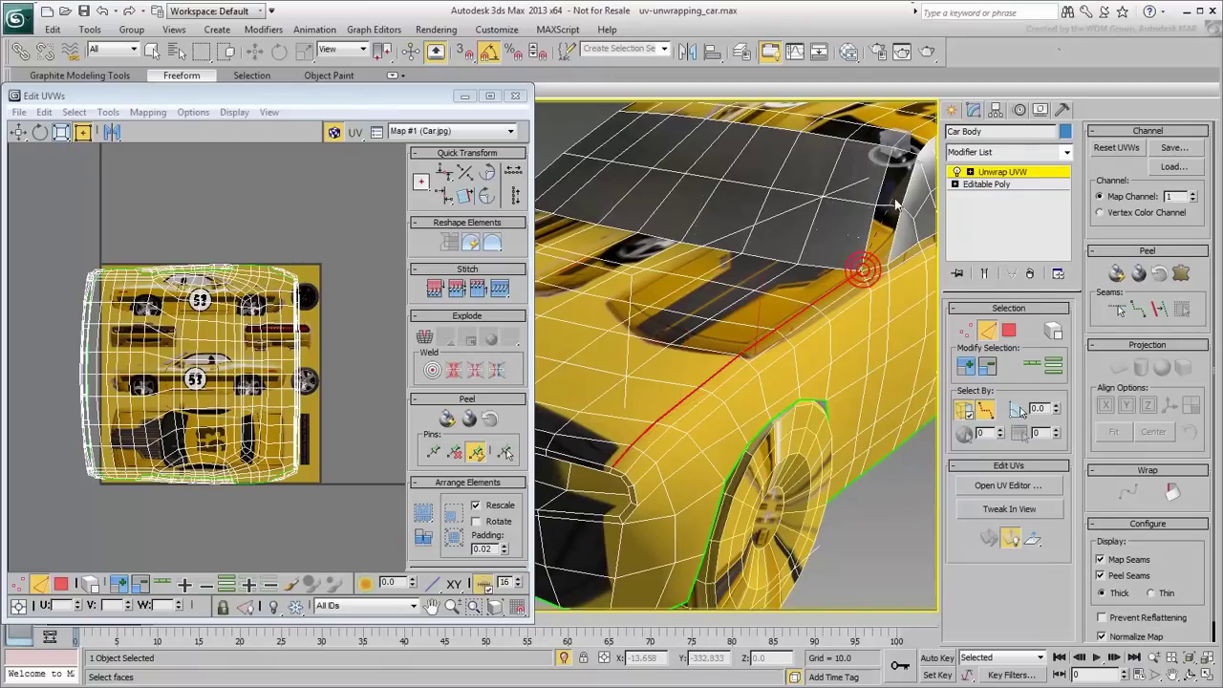
alt+middle_drag(864, 269, 699, 360)
click(749, 319)
scroll(748, 360, up, 3)
middle_drag(824, 434, 604, 413)
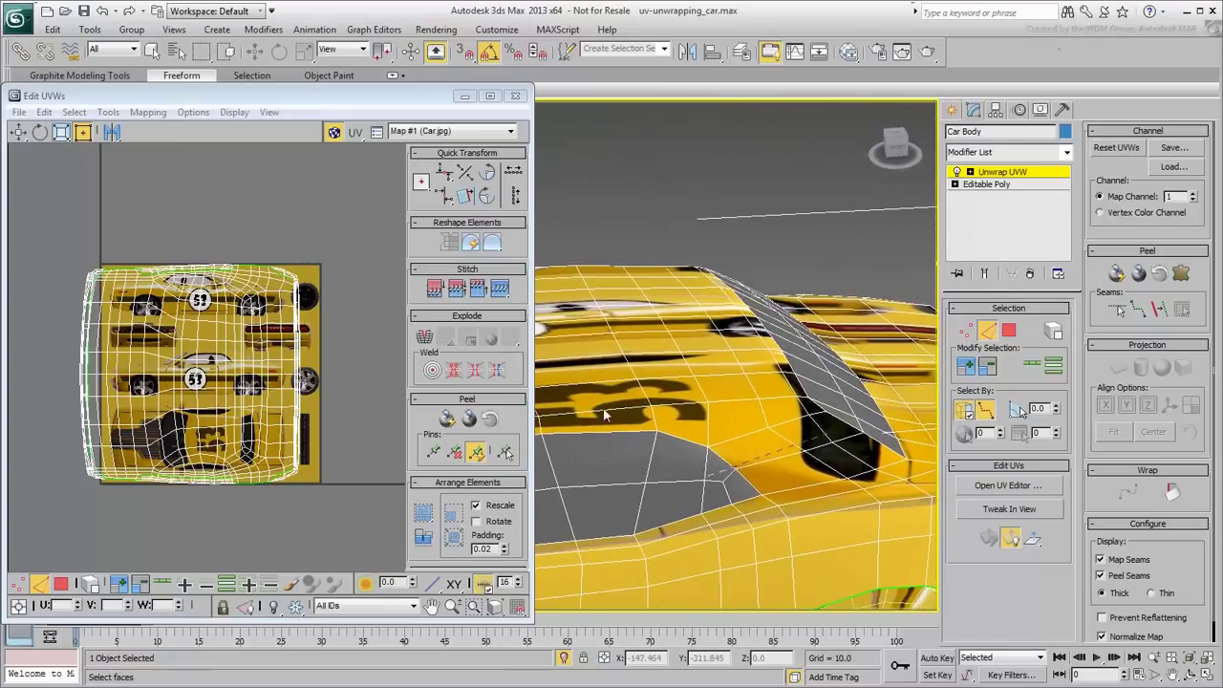
mouse_move(812, 409)
alt+middle_down()
mouse_move(783, 461)
mouse_move(699, 395)
mouse_move(782, 483)
mouse_move(781, 442)
mouse_move(692, 454)
mouse_move(742, 435)
mouse_move(831, 463)
mouse_move(827, 475)
alt+middle_up()
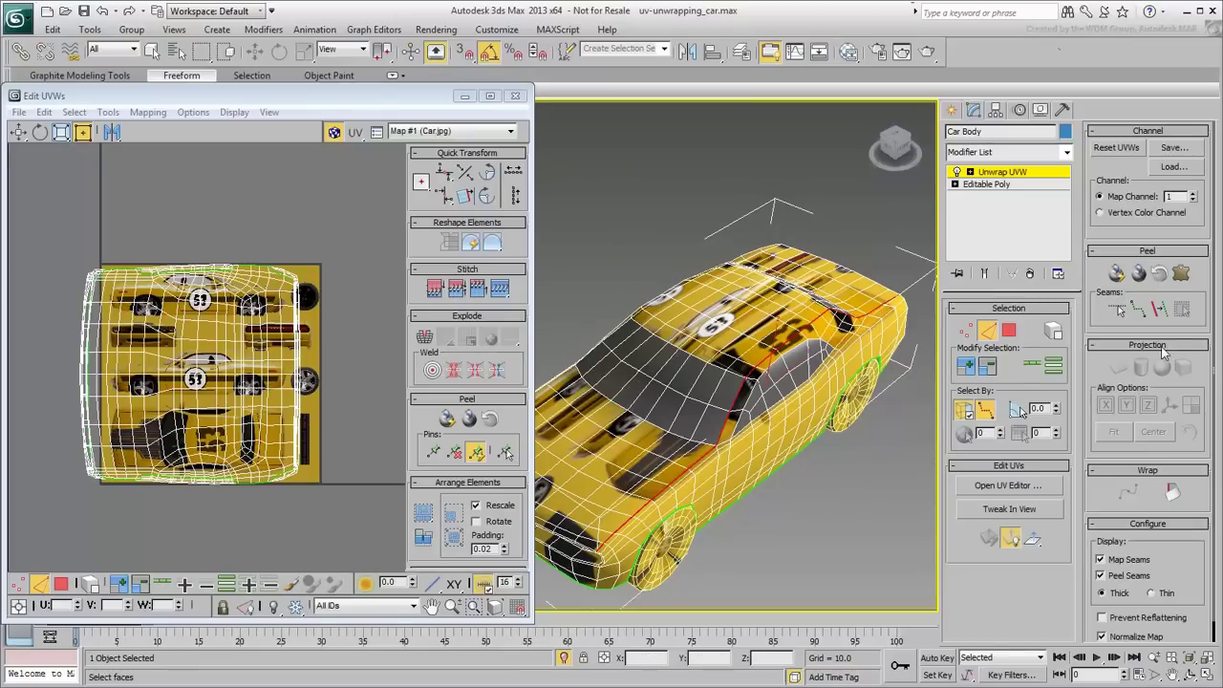
click(1158, 312)
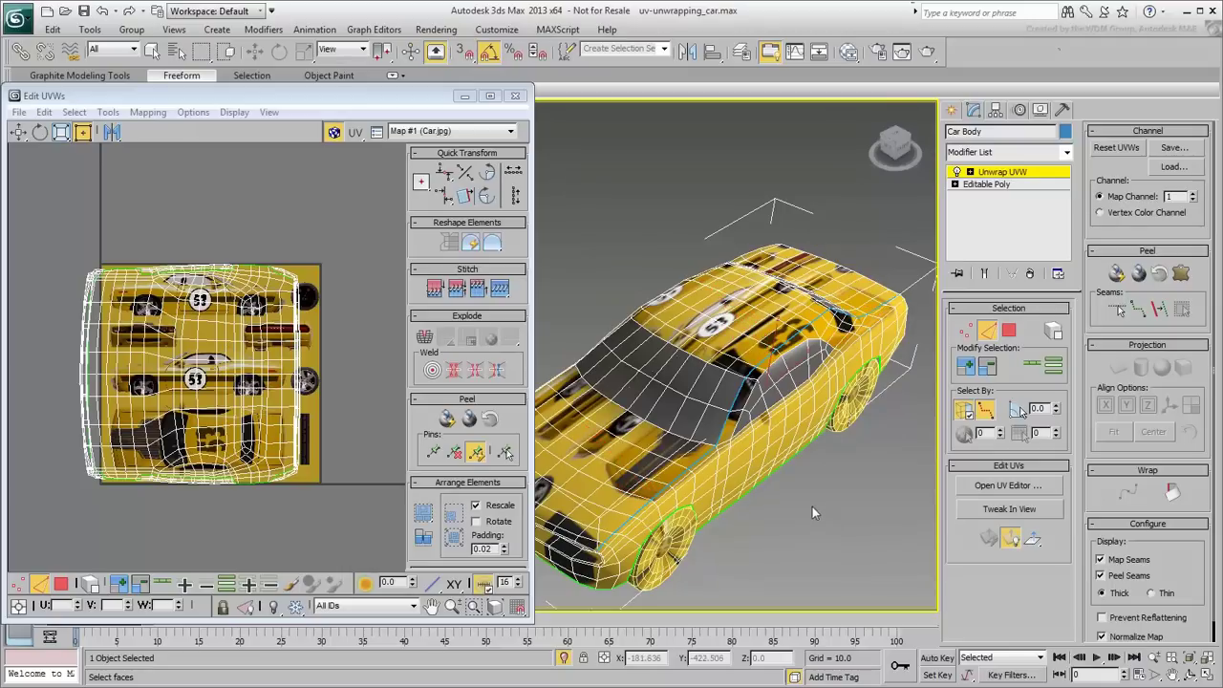
Draw a point-to-point seam across the front edge of the hood from one headlight to the other.
middle_drag(737, 521, 871, 462)
scroll(743, 518, up, 5)
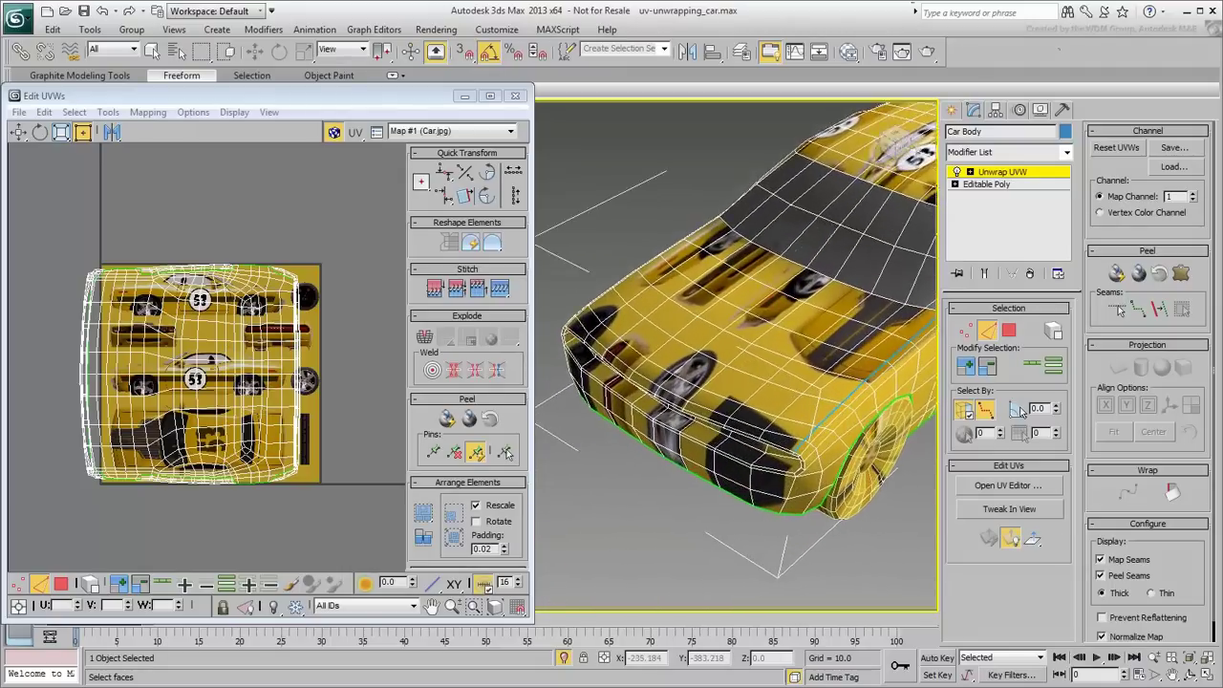
scroll(805, 404, up, 1)
middle_drag(717, 437, 759, 471)
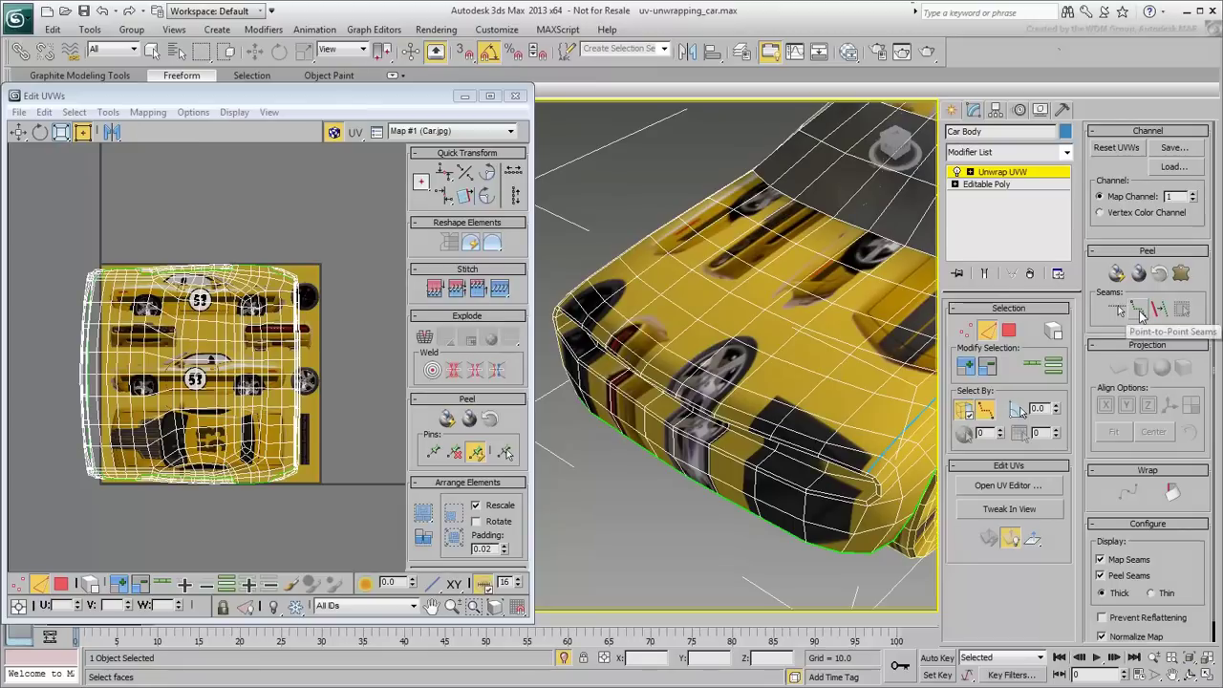
click(1139, 312)
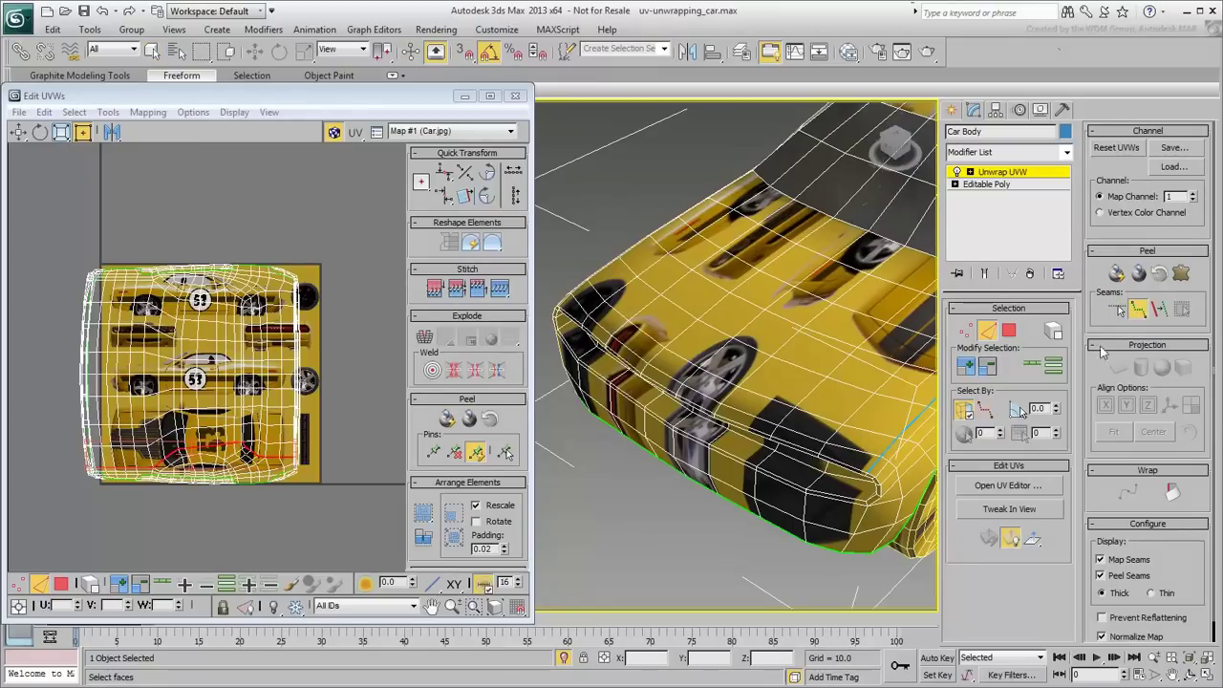
click(866, 468)
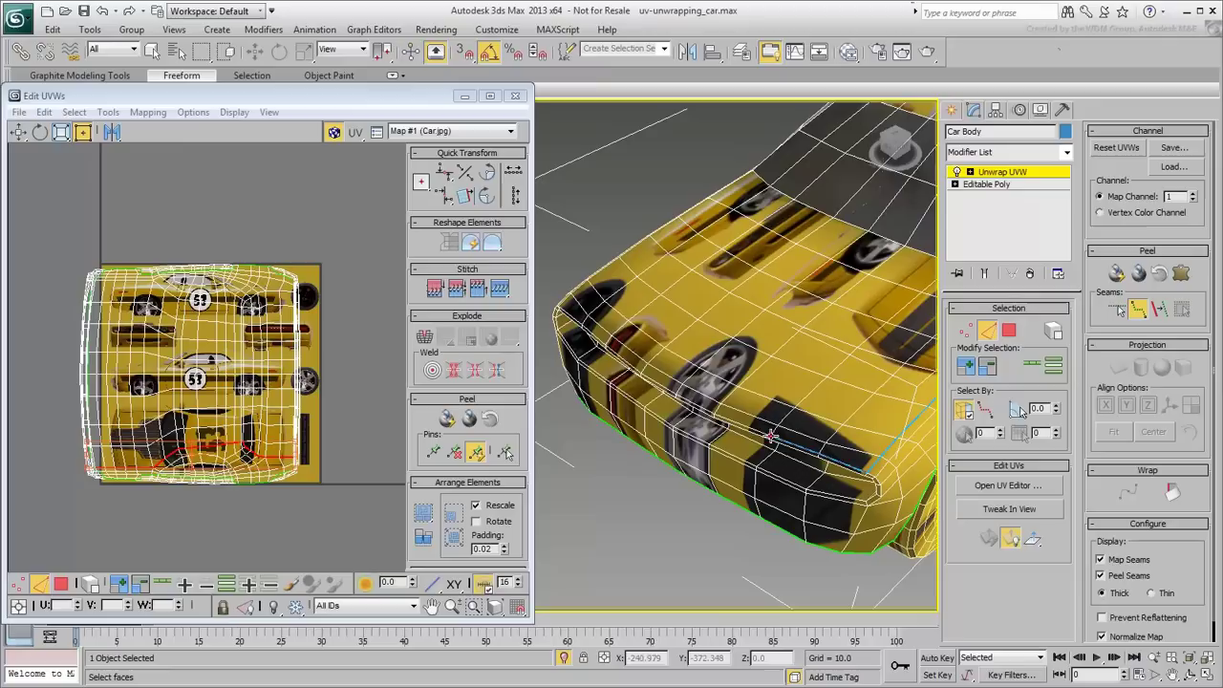
click(770, 435)
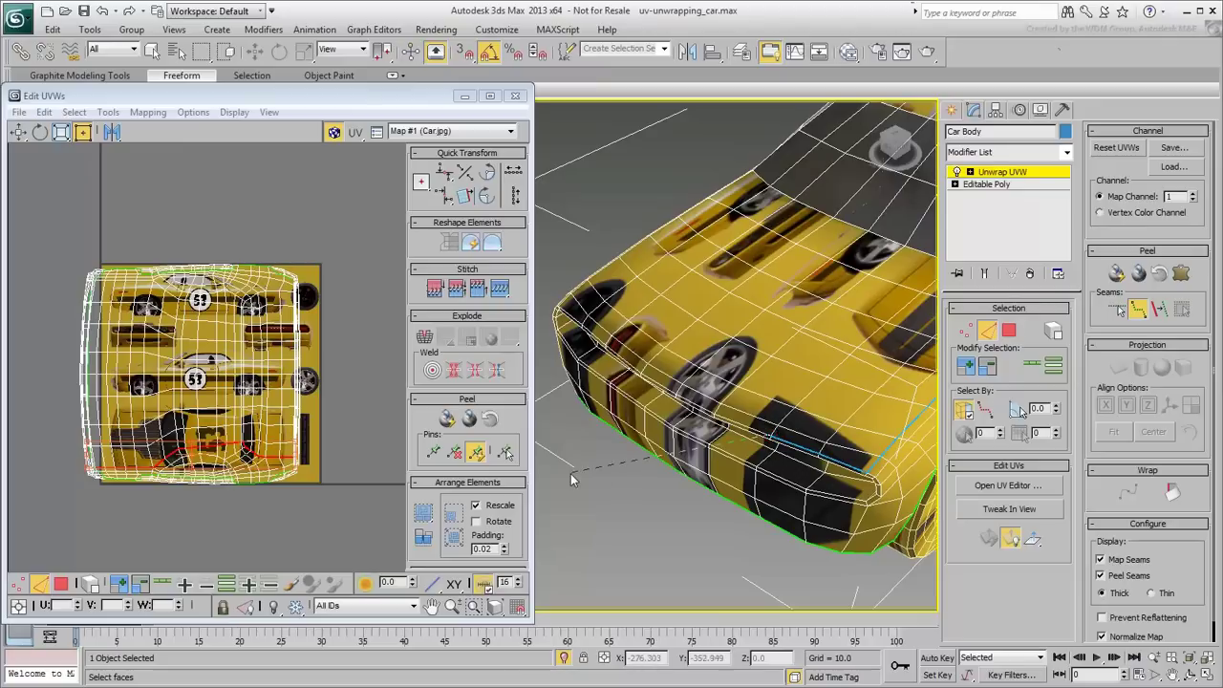
click(573, 293)
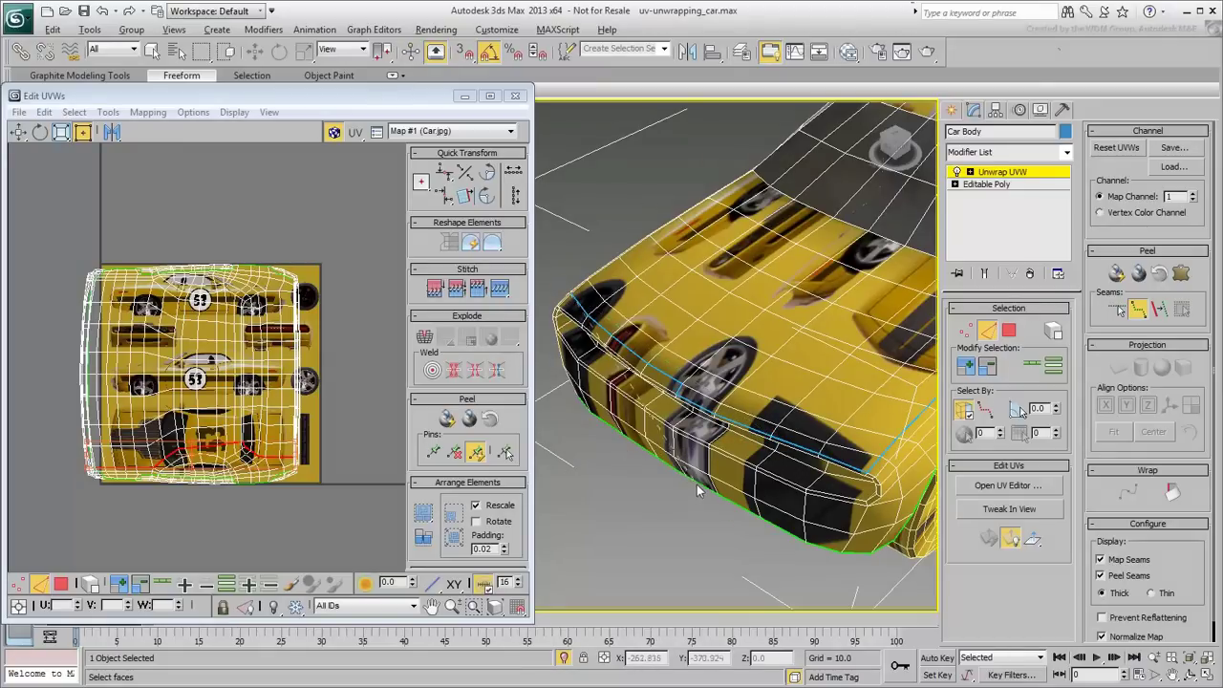
Remove the misplaced seam segments toward the far headlight with Edit Seams, keeping the part near the first headlight.
alt+middle_drag(697, 485, 717, 489)
ctrl+alt+middle_drag(695, 551, 709, 492)
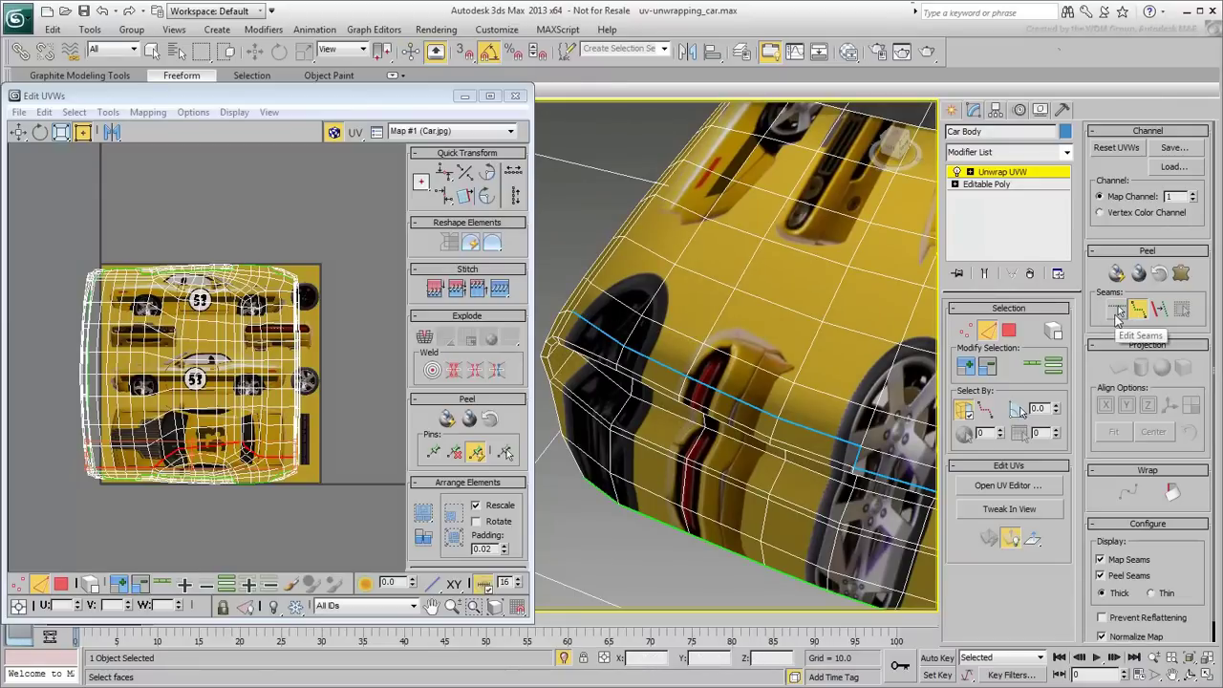
click(1117, 312)
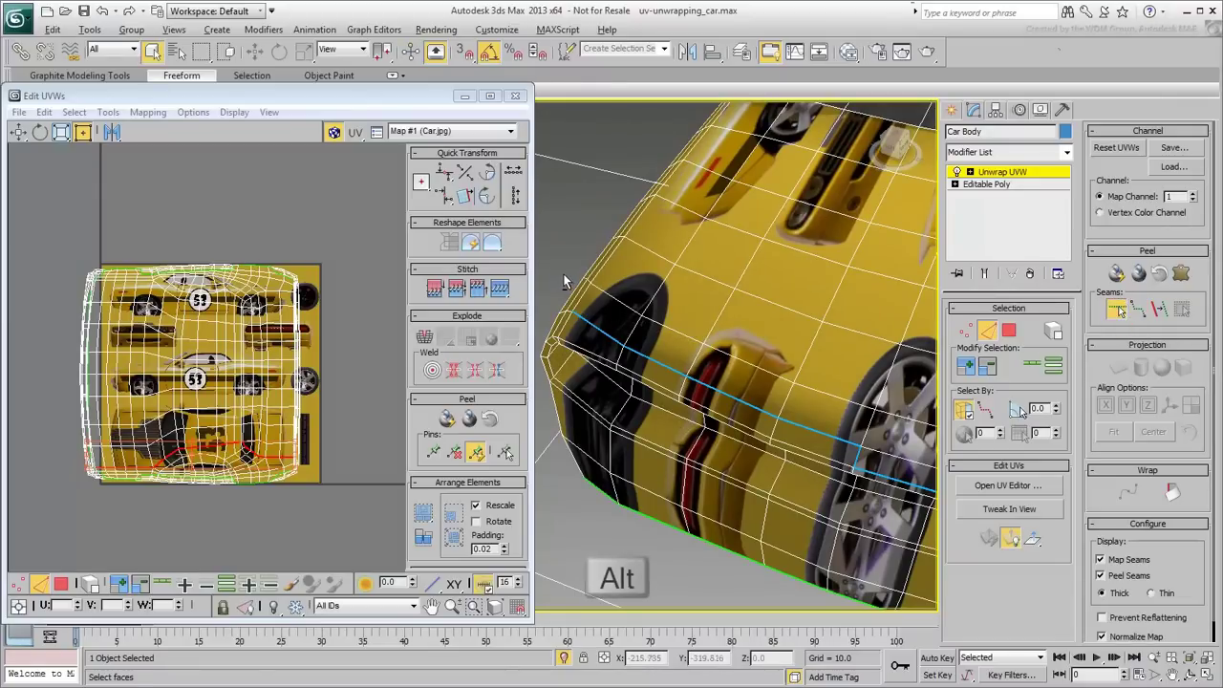
alt+drag(588, 307, 809, 511)
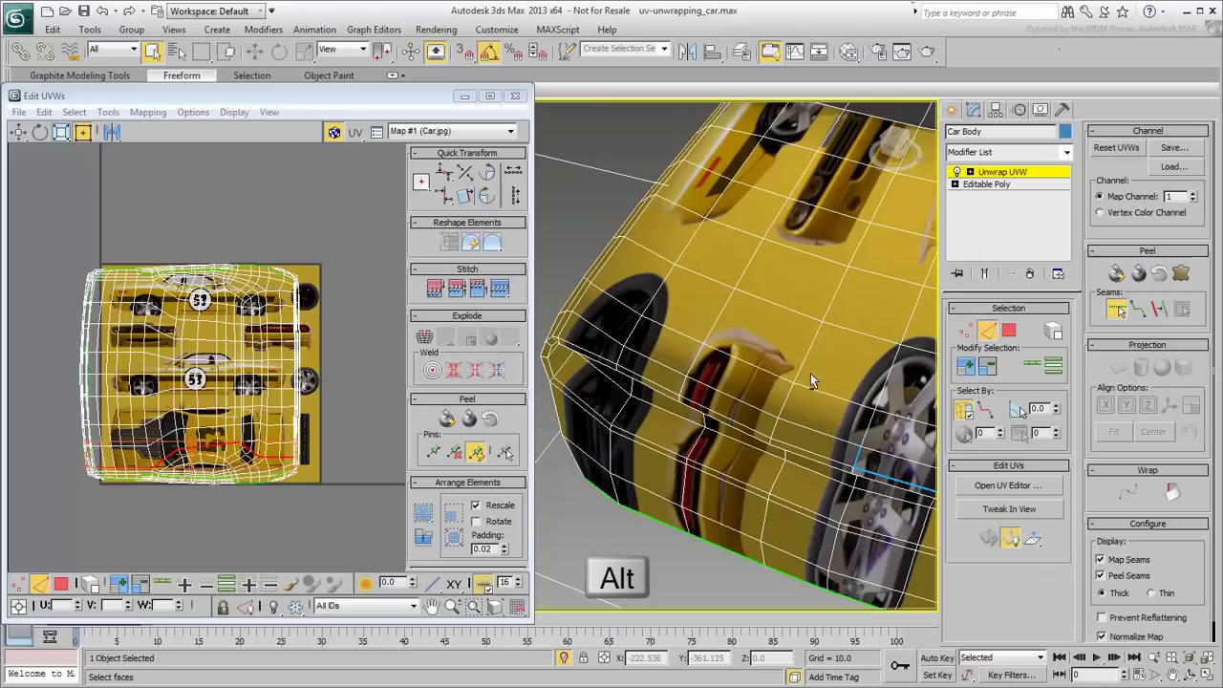
alt+drag(808, 371, 890, 463)
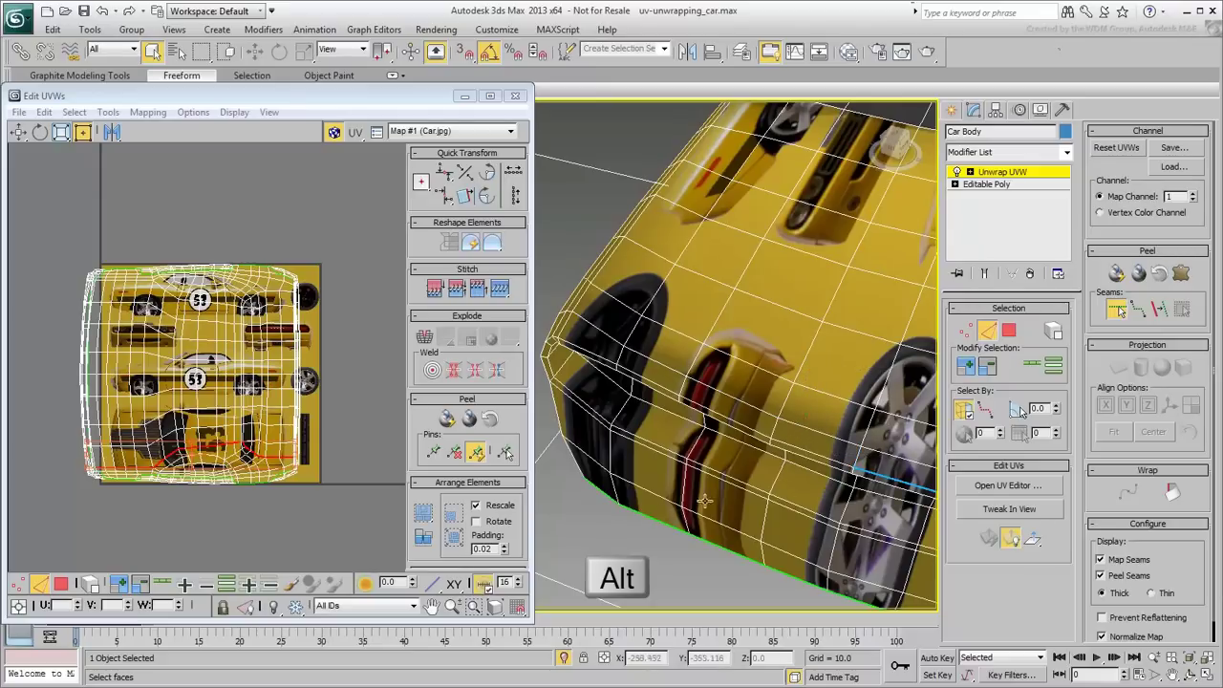
Redraw the point-to-point seam from the remaining front segment to the hood's far corner.
click(1138, 308)
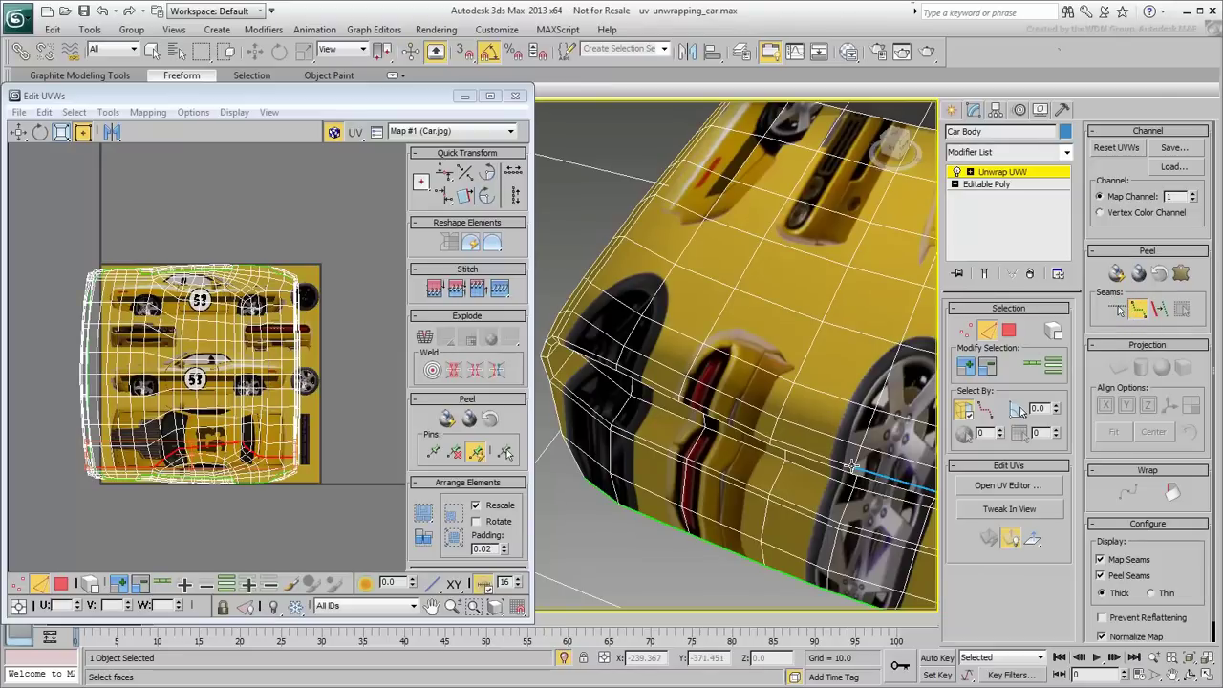
click(556, 339)
alt+middle_drag(655, 346, 710, 361)
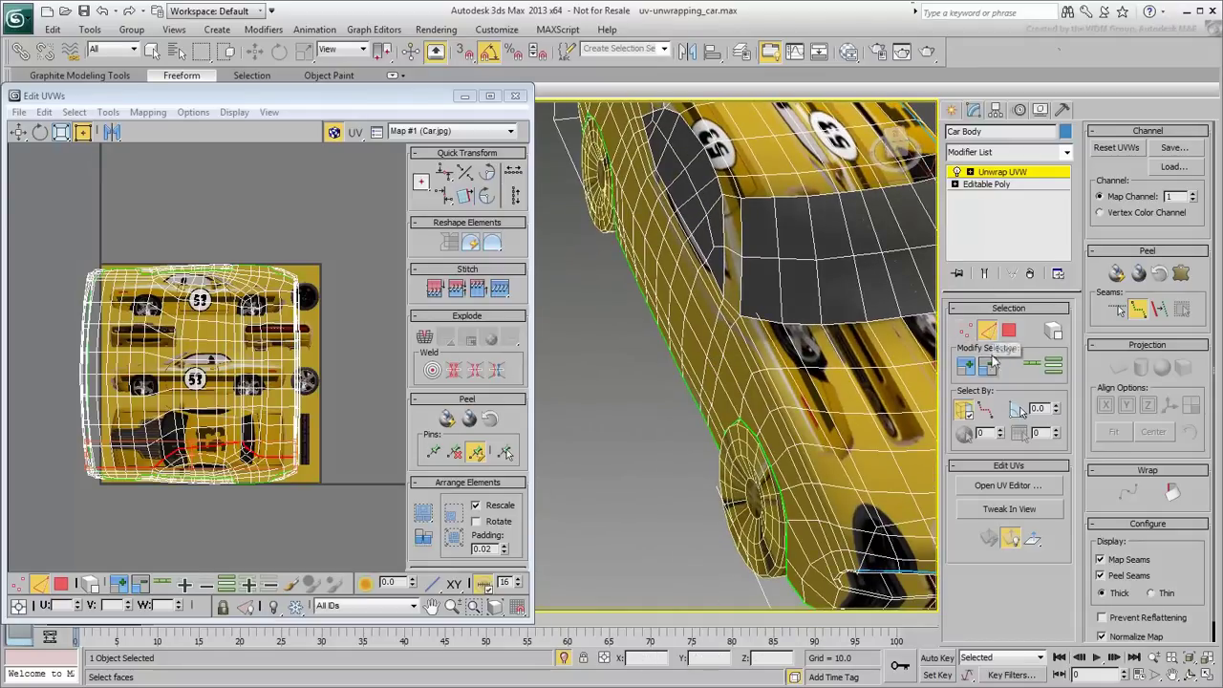
Select the edges along the opposite hood side, windshield pillar, roof line, rear deck and across the tail point to point, and convert them to seams.
click(985, 411)
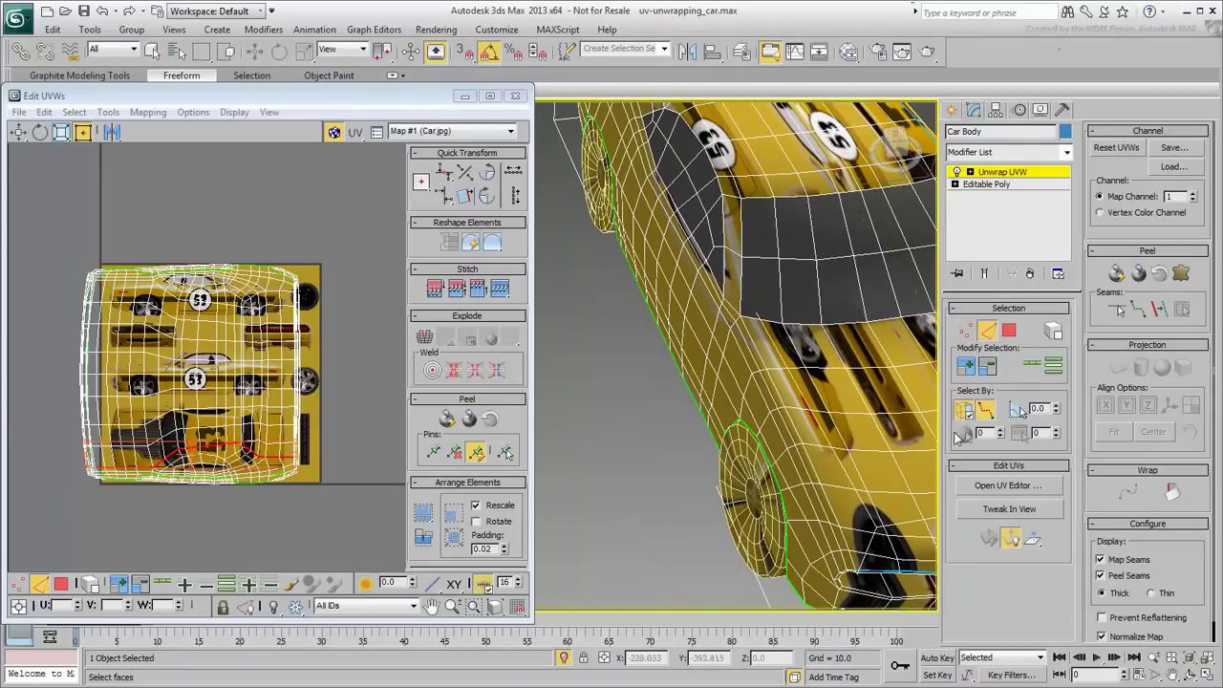
alt+middle_drag(688, 466, 756, 529)
scroll(757, 529, up, 3)
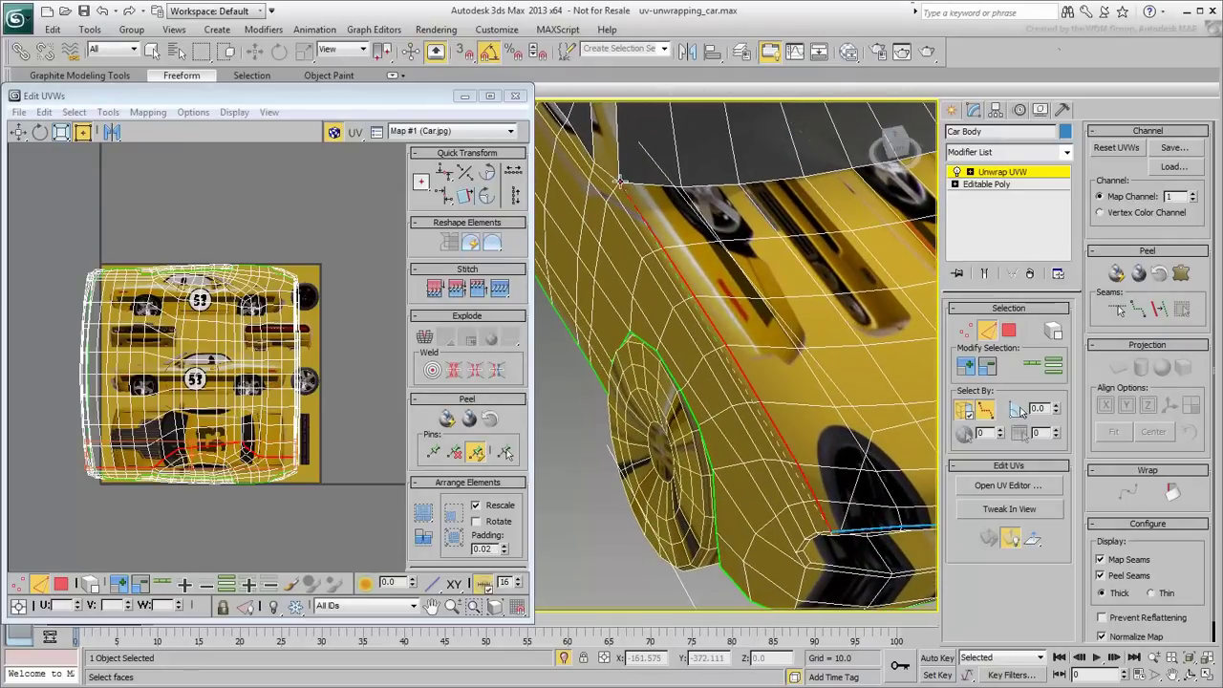
alt+middle_drag(829, 533, 750, 463)
alt+middle_drag(760, 512, 781, 321)
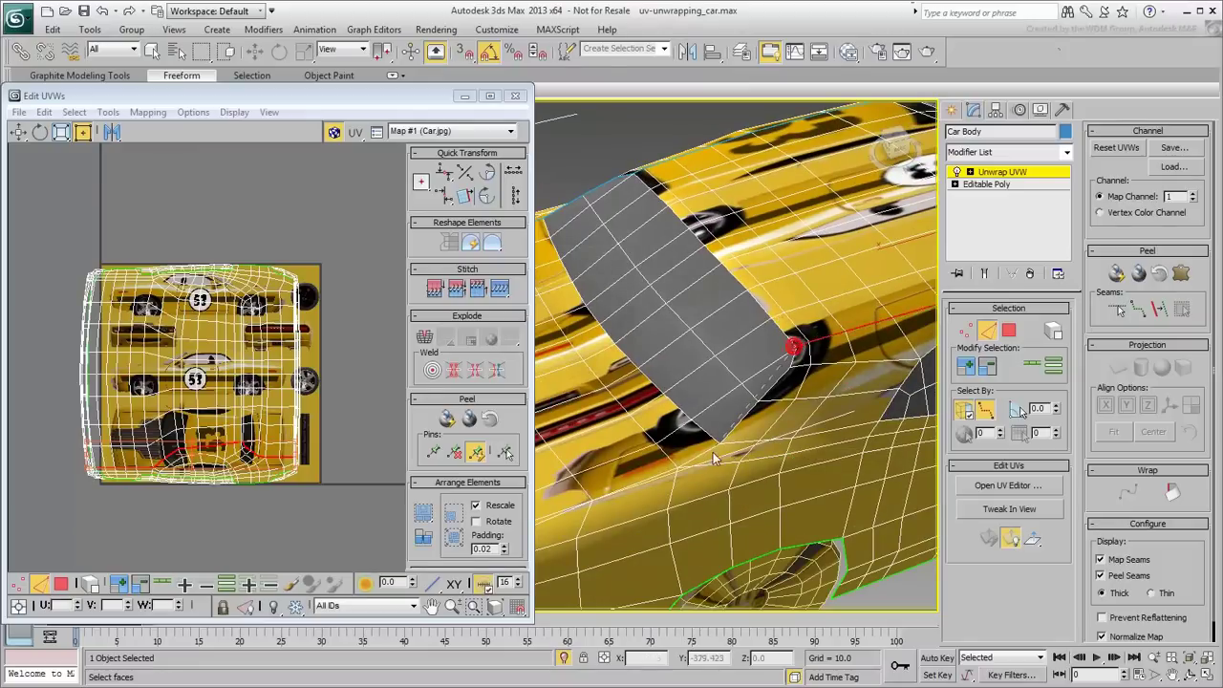
alt+middle_drag(720, 449, 760, 396)
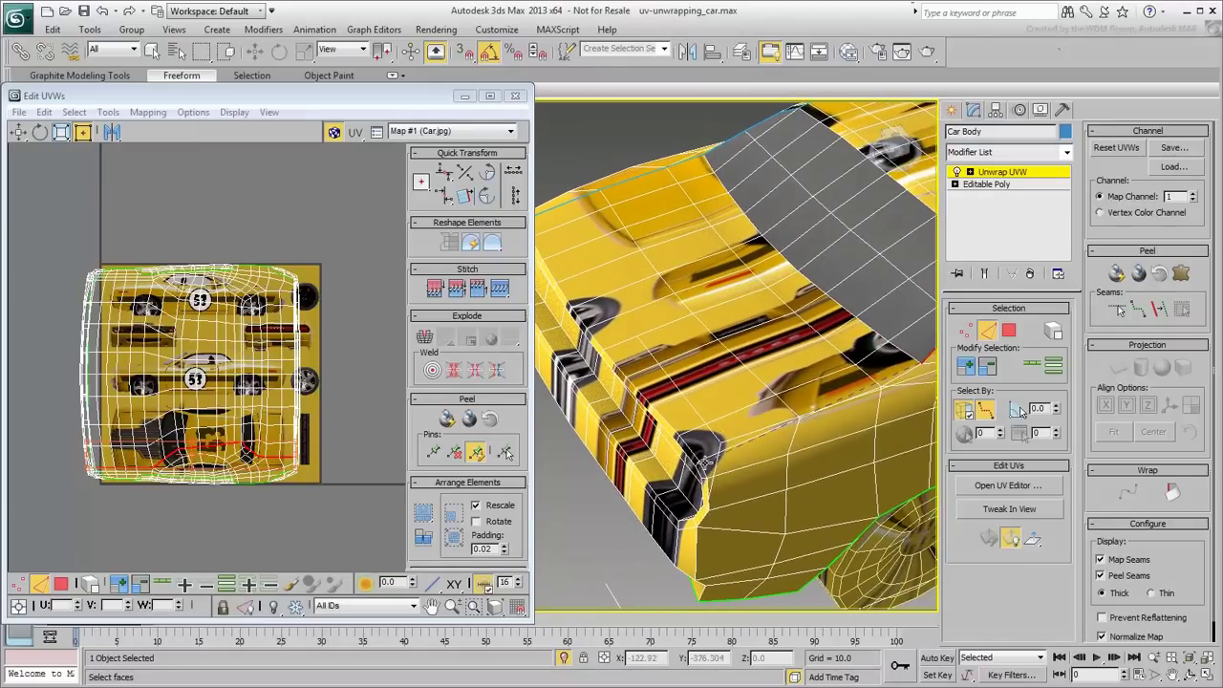
alt+middle_drag(701, 459, 678, 396)
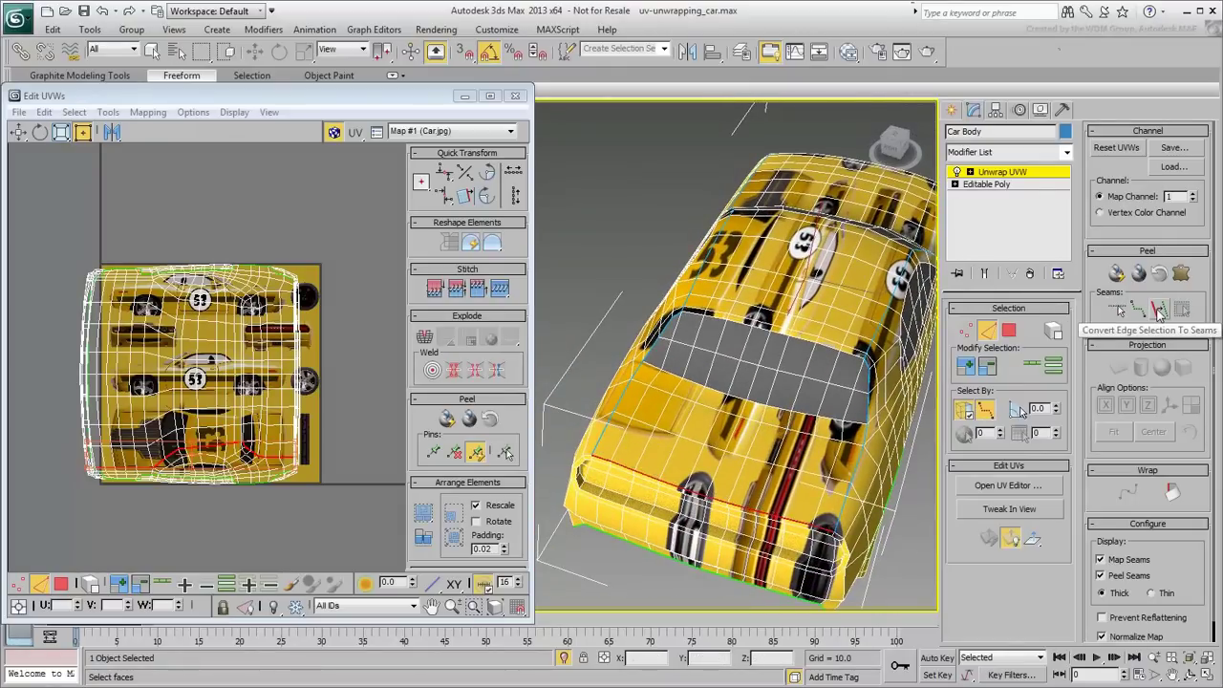
alt+middle_drag(814, 400, 770, 422)
scroll(770, 422, down, 4)
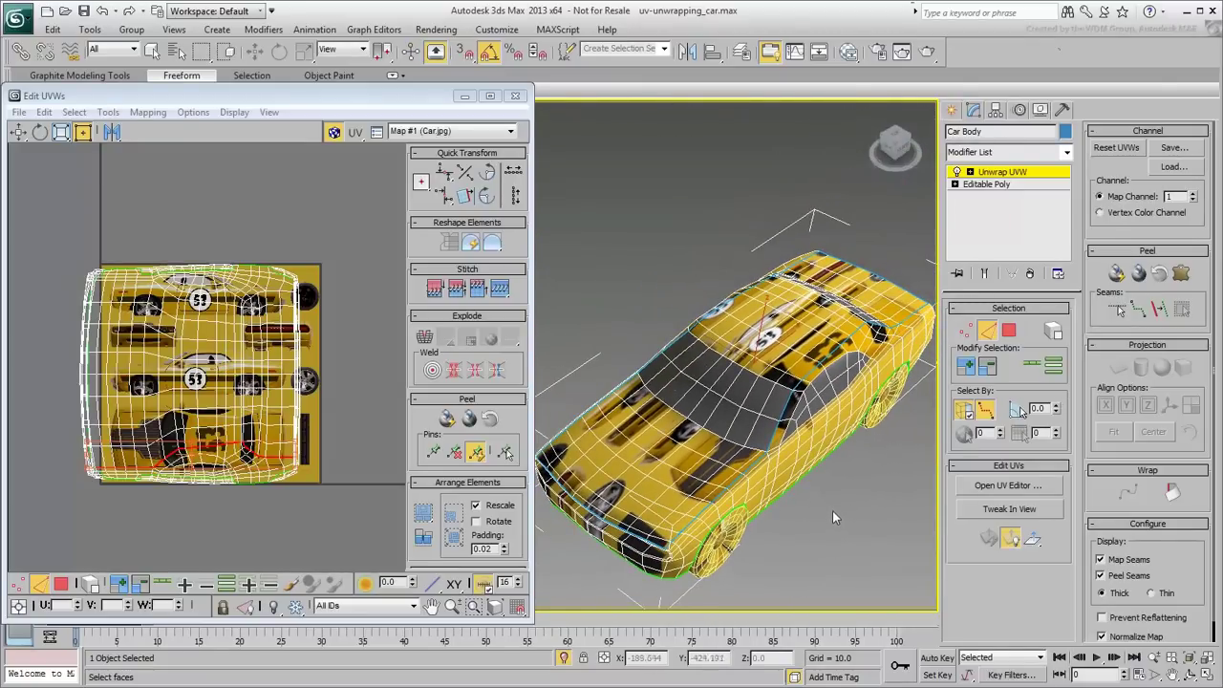
Select one face on the car's roof in face mode and expand the selection to the seams.
click(1008, 332)
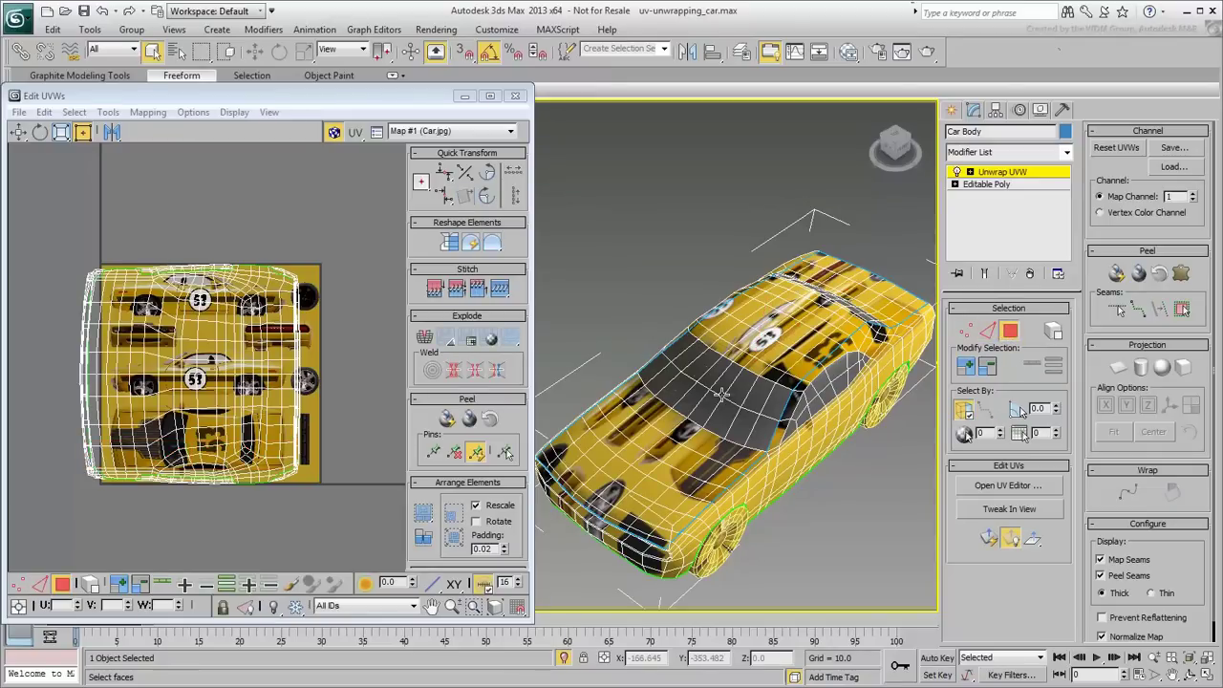
click(774, 348)
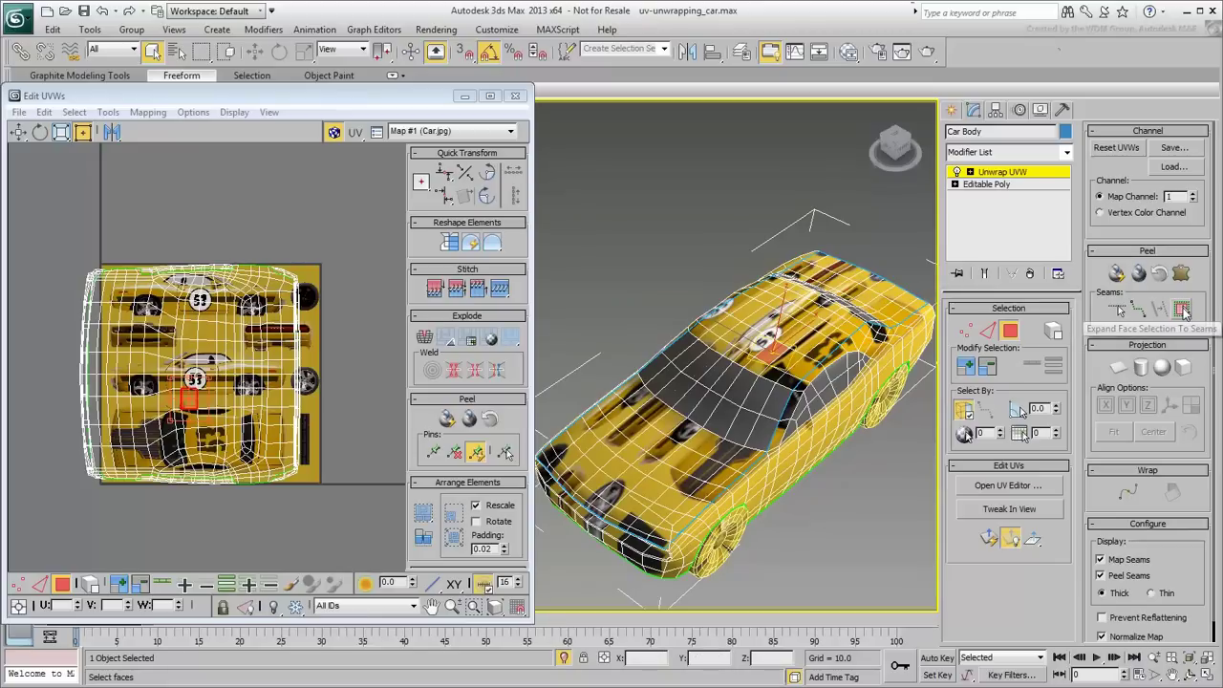
click(1182, 309)
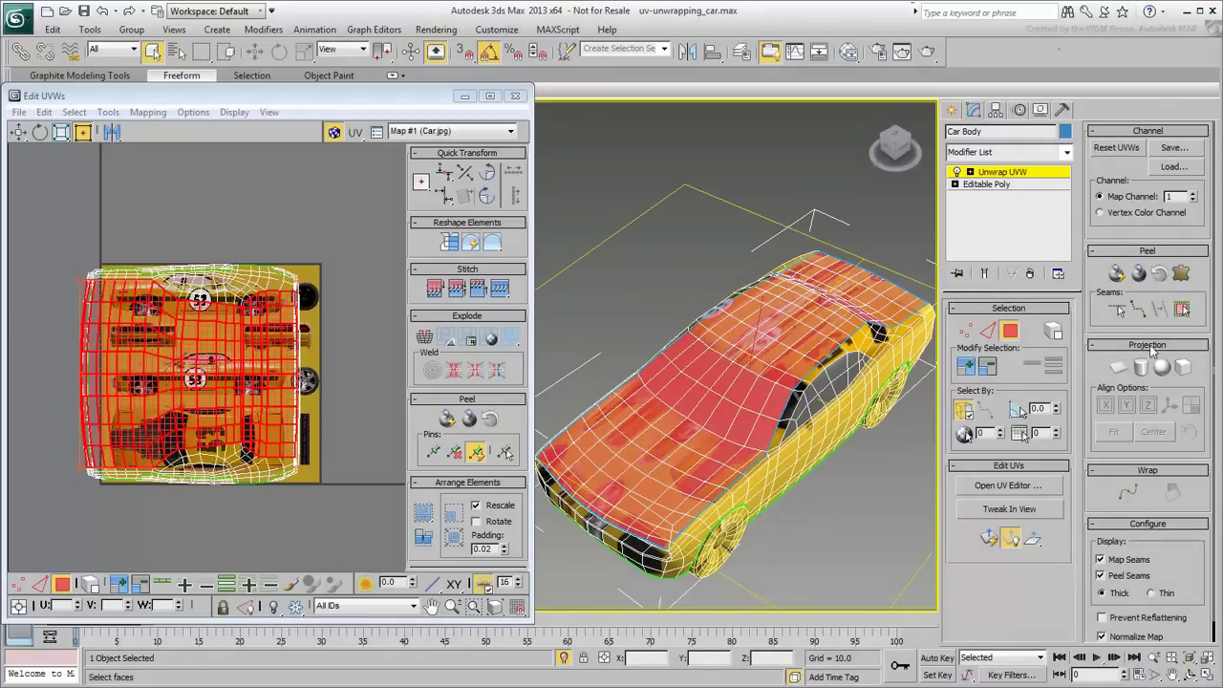
alt+middle_drag(800, 494, 807, 521)
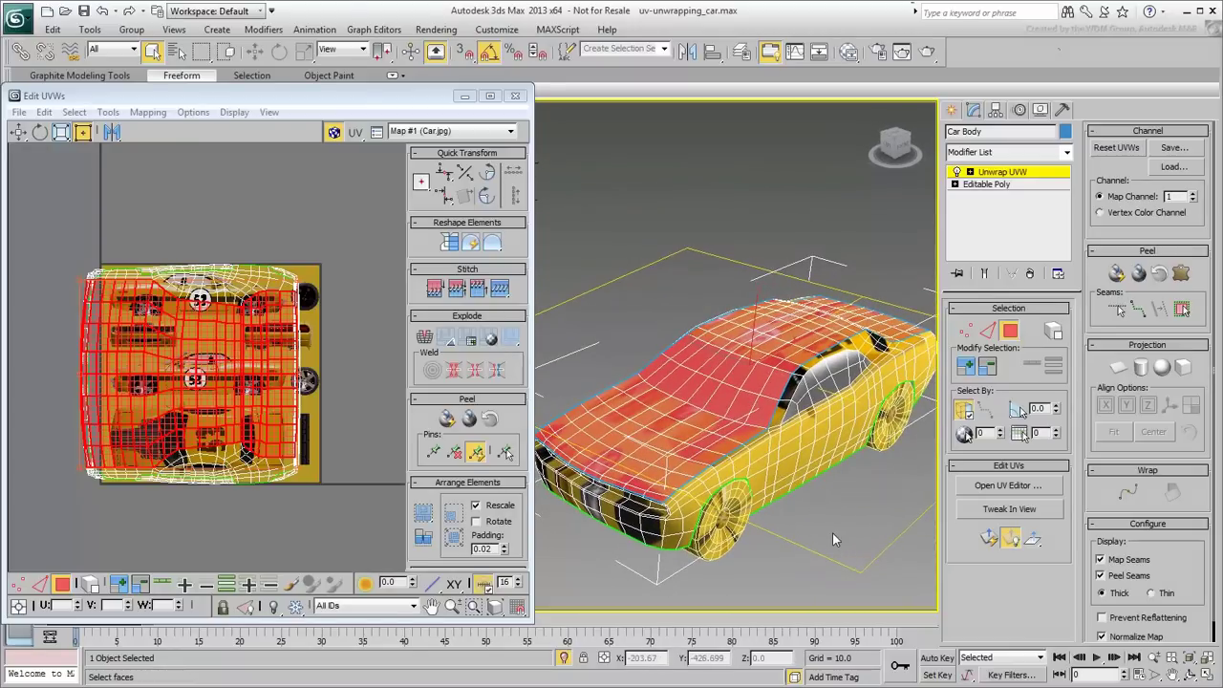
Apply a planar projection aligned to the Z axis to the selected top faces, and finish the projection.
click(1118, 367)
click(1148, 406)
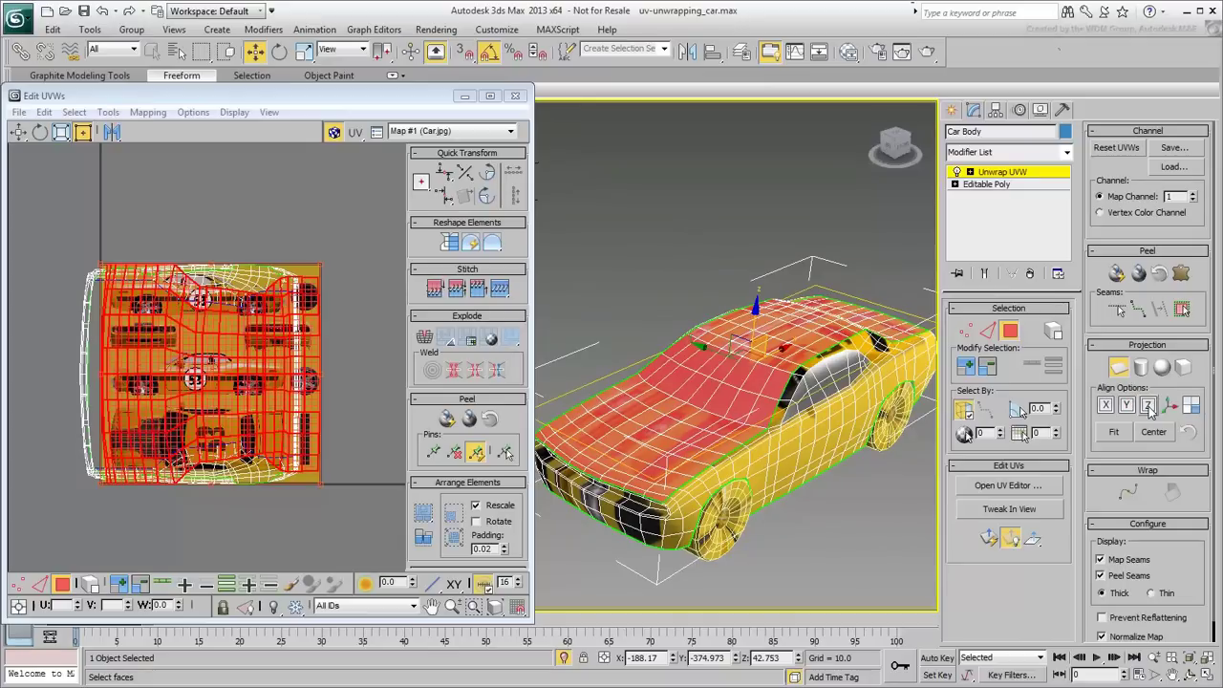
click(1117, 369)
Move the car's top UV cluster off one side of the texture and the remaining body UVs off the other side.
scroll(201, 387, down, 4)
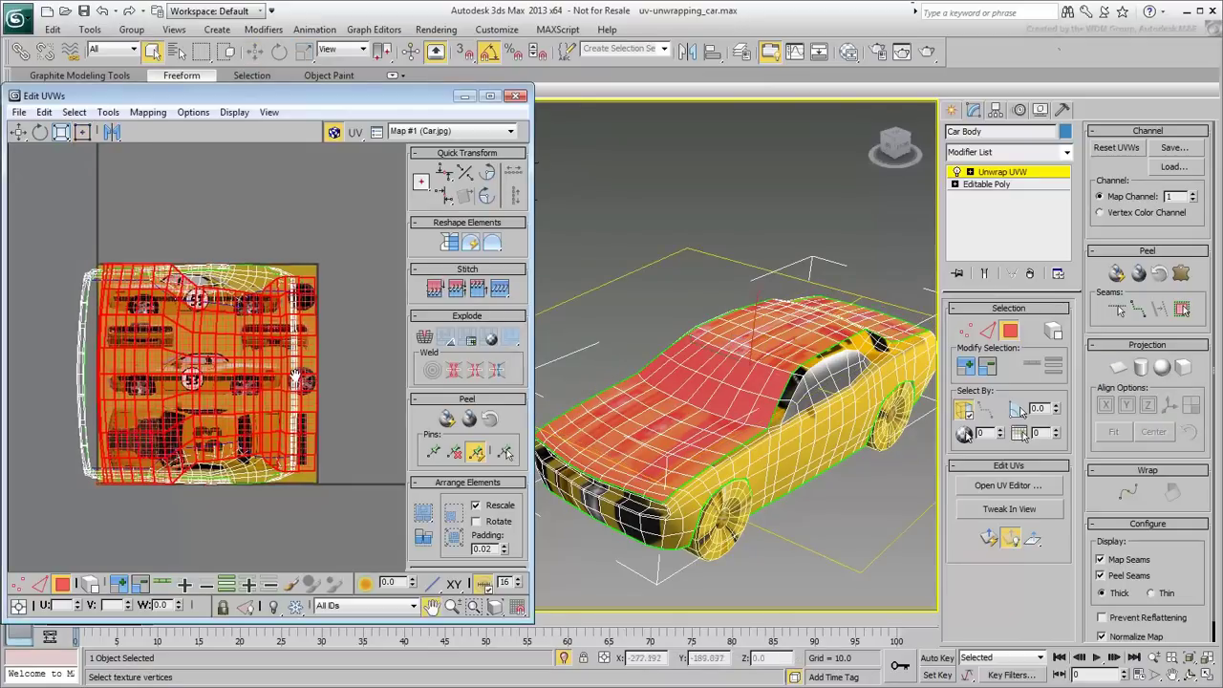
drag(206, 392, 344, 337)
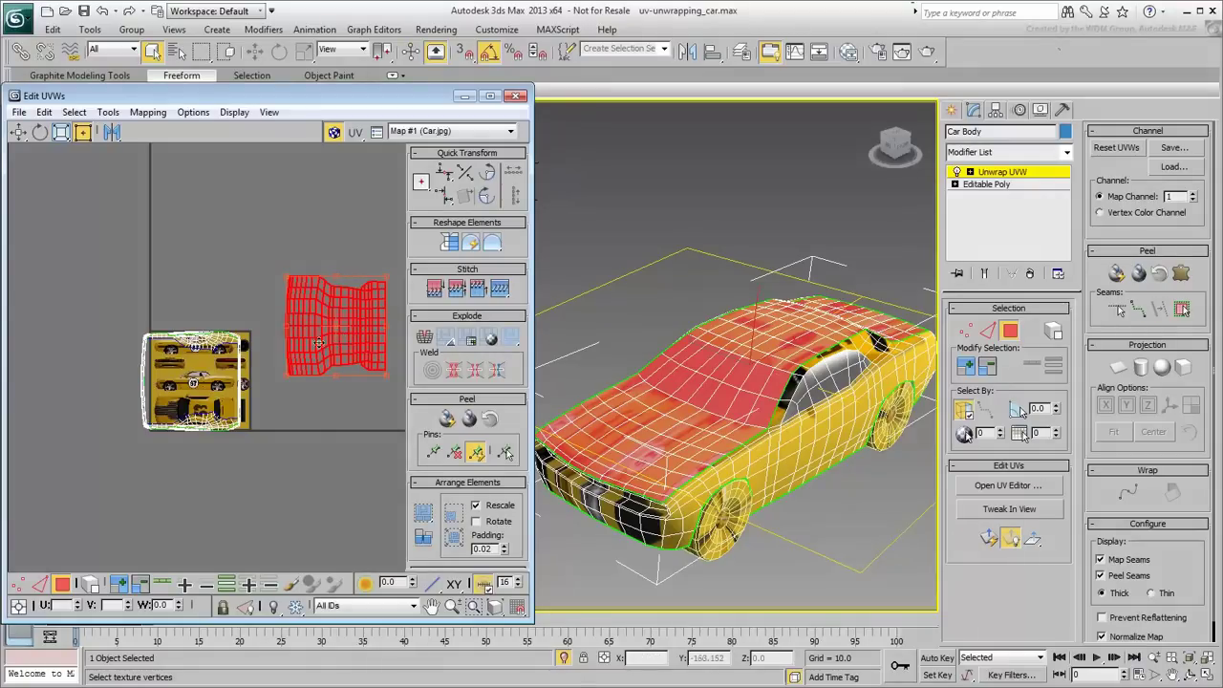
drag(100, 301, 253, 482)
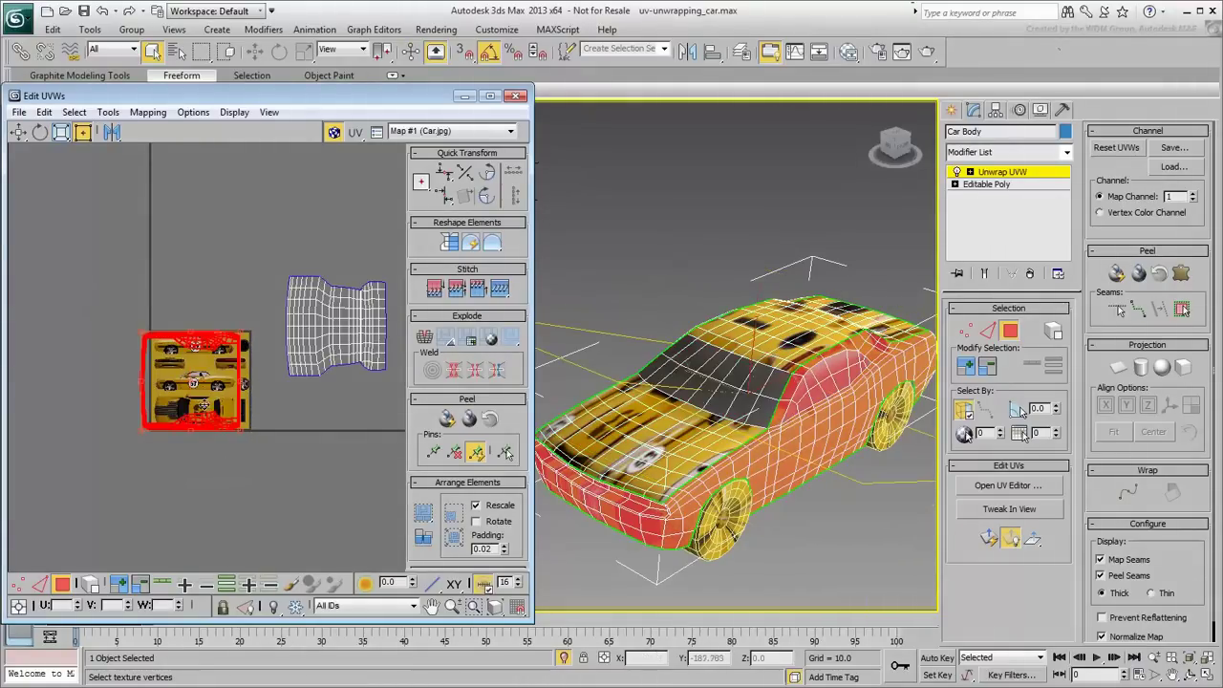
drag(110, 334, 90, 320)
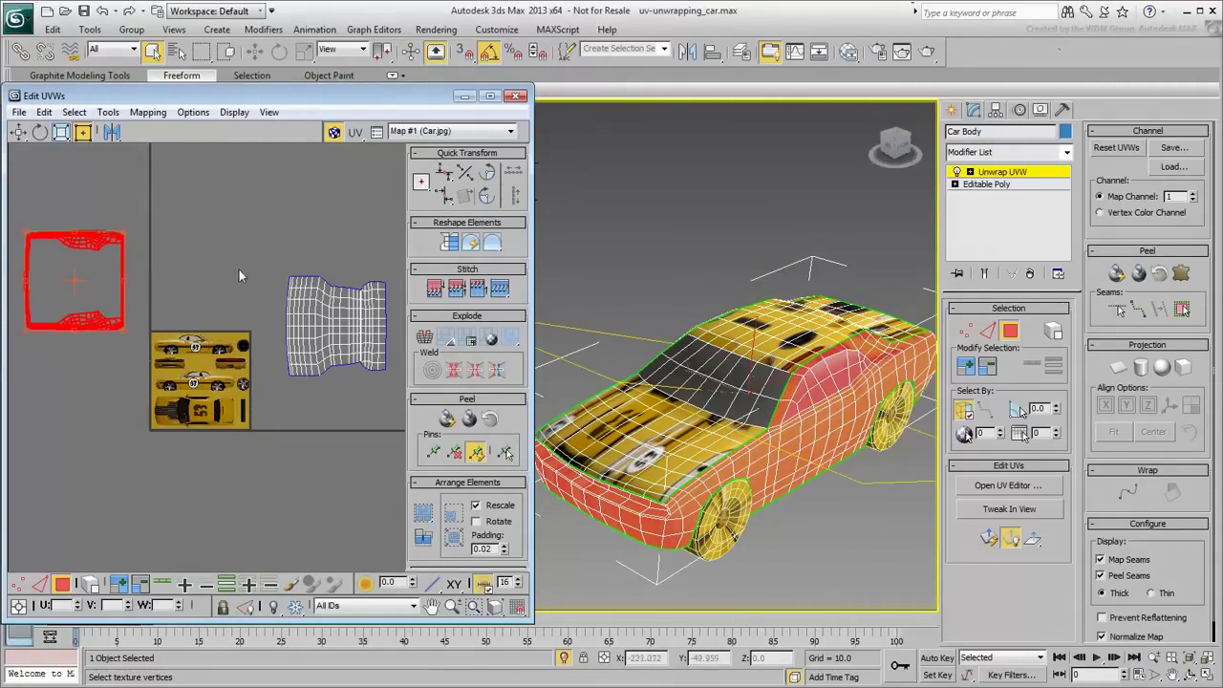
Select the top UV cluster, and move and scale it onto the top-view car image of the texture.
drag(255, 247, 386, 399)
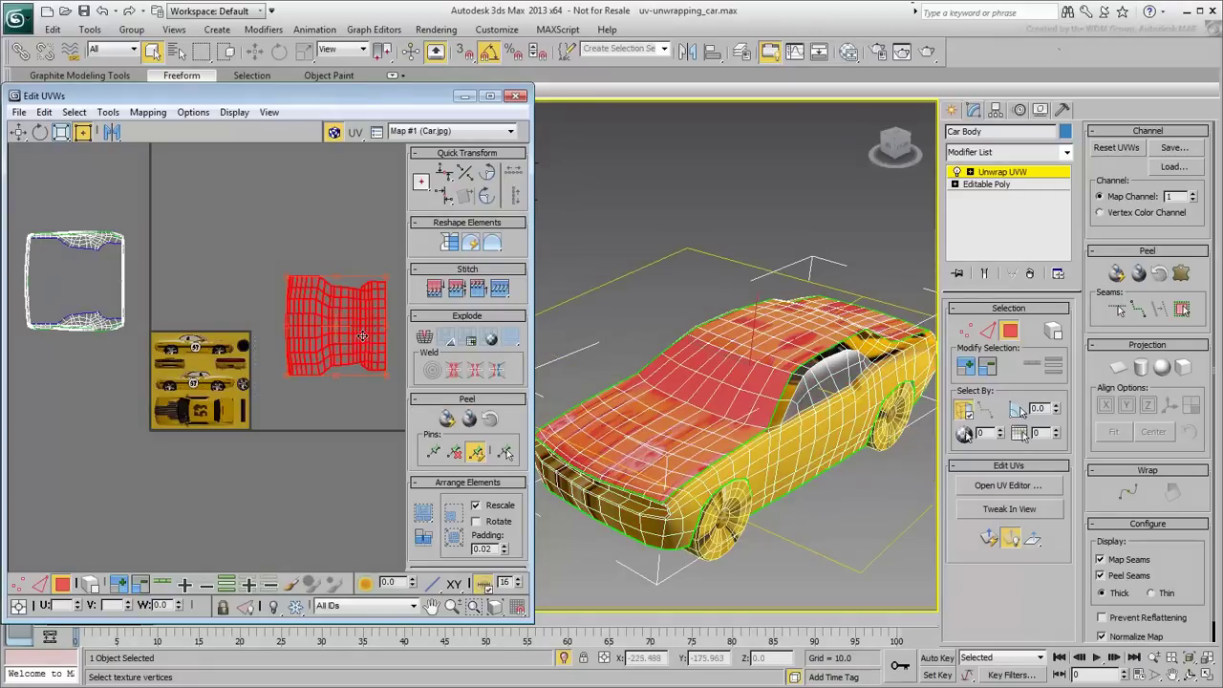
drag(362, 337, 233, 459)
drag(258, 499, 234, 424)
scroll(176, 426, up, 5)
middle_drag(225, 426, 187, 376)
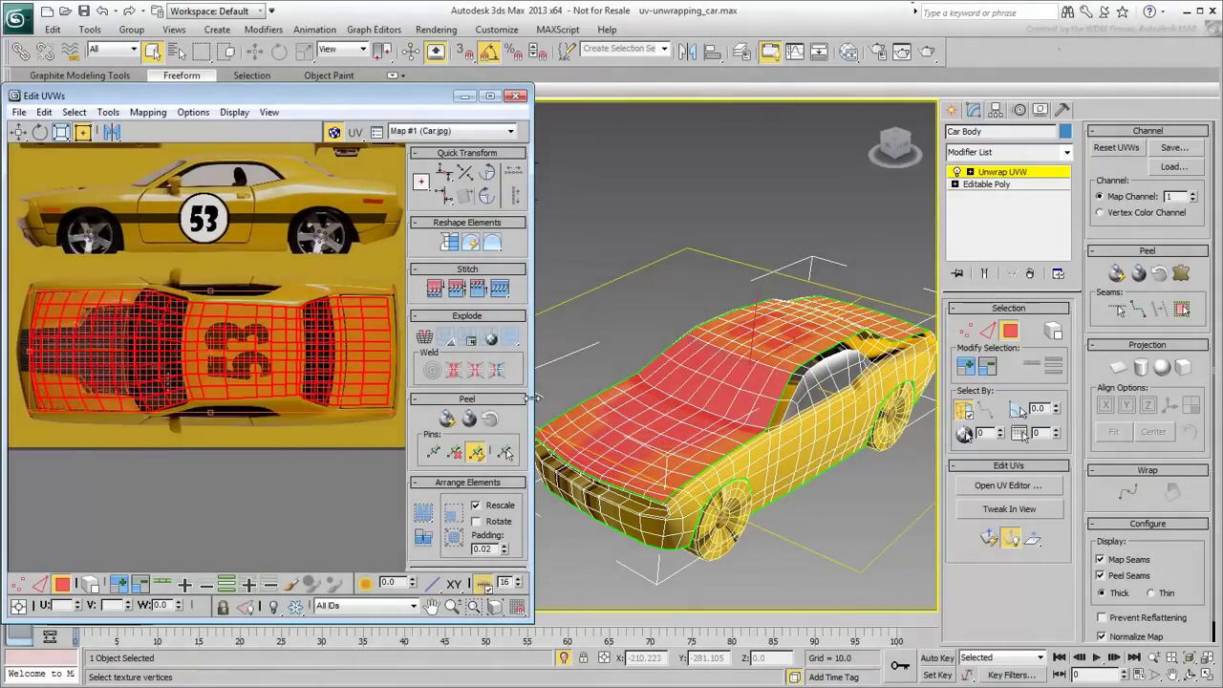
Widen the Edit UVWs window and stretch the top cluster by its corners to match the hood and trunk outline in the top-view image.
drag(532, 397, 899, 398)
scroll(381, 359, up, 3)
scroll(381, 359, down, 1)
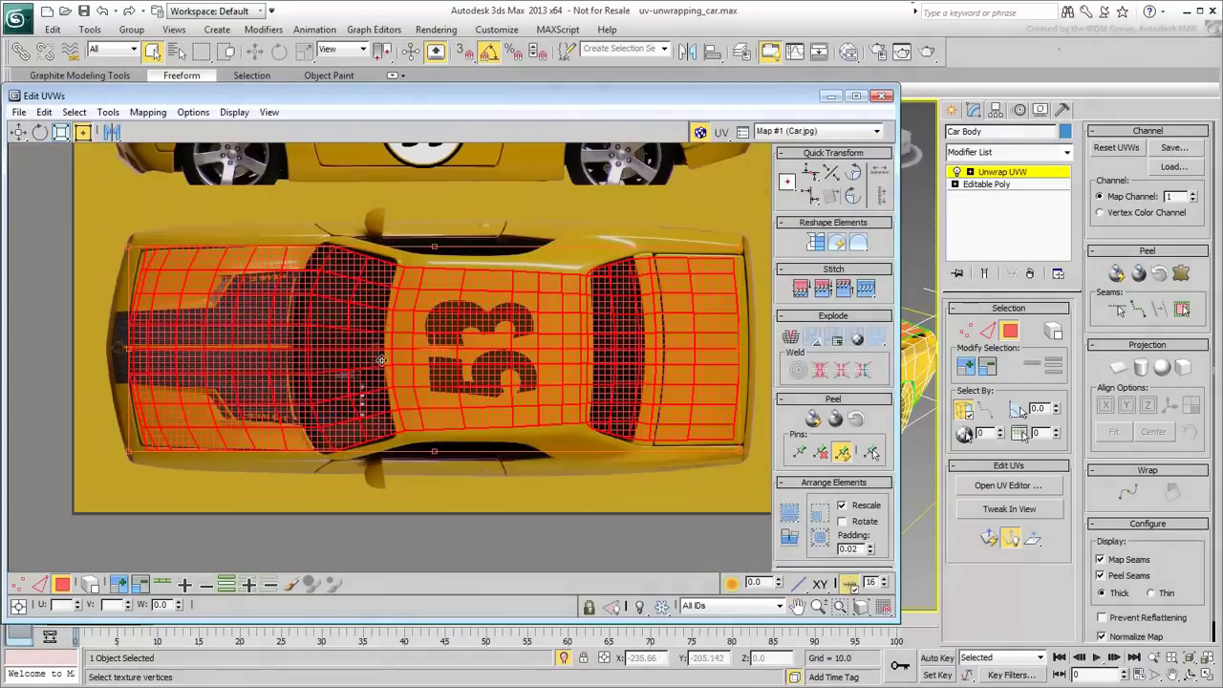
drag(129, 246, 118, 238)
mouse_move(114, 454)
mouse_down()
mouse_move(106, 459)
mouse_move(131, 455)
mouse_up()
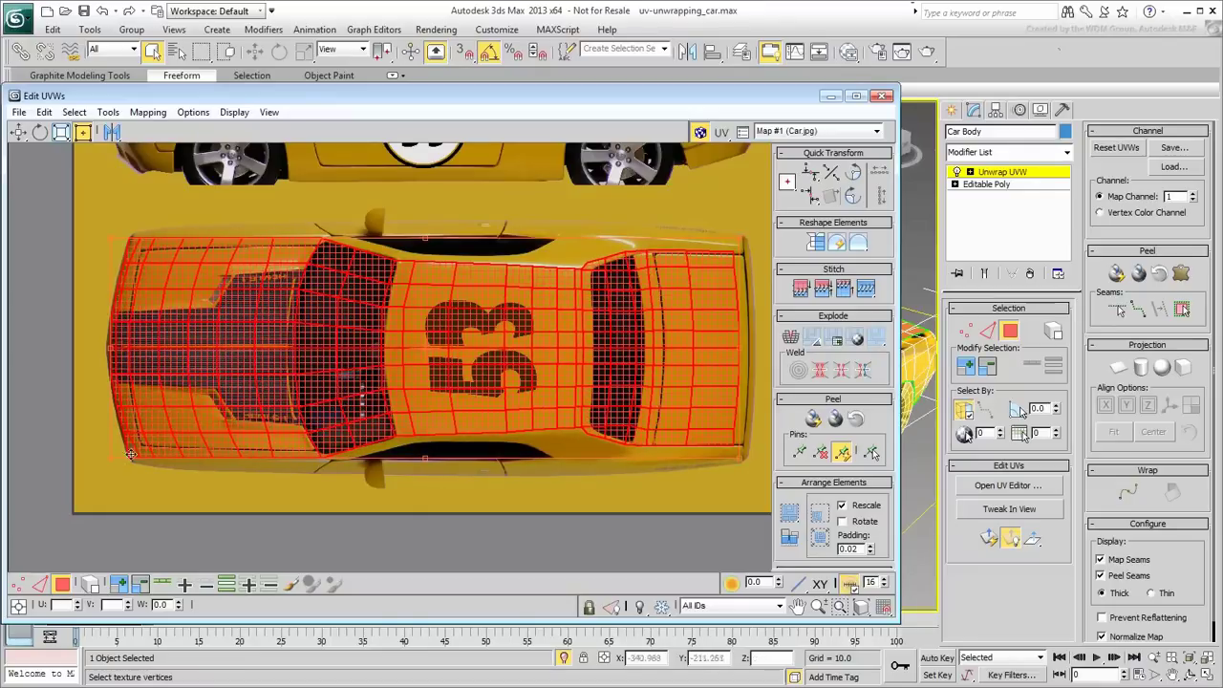
drag(735, 254, 748, 241)
scroll(299, 432, up, 2)
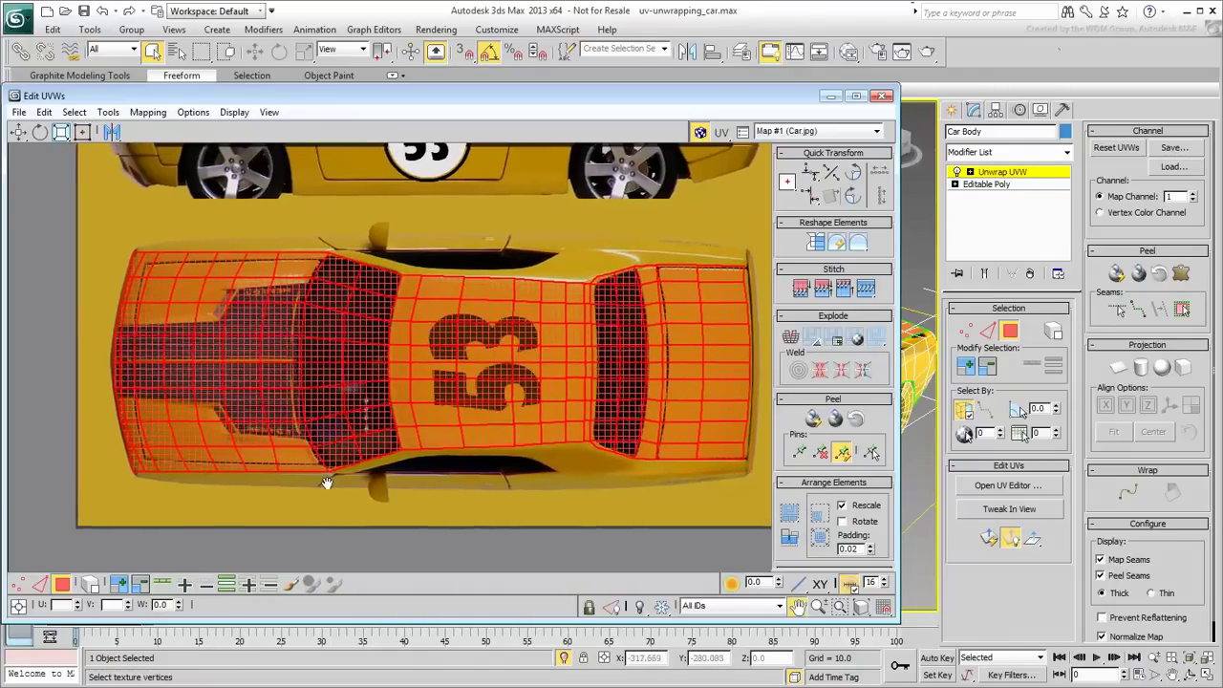
scroll(138, 263, up, 4)
scroll(144, 256, down, 5)
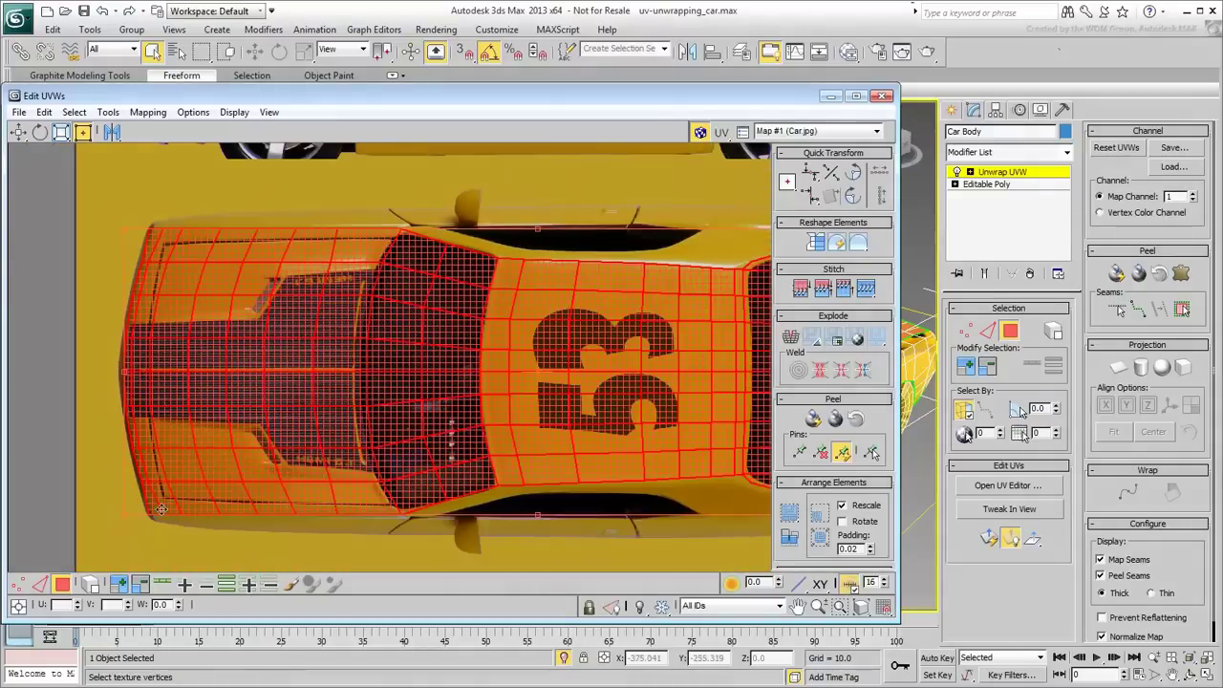
Switch to UV vertices and nudge the front corner vertices of the top cluster to follow the car's front edge.
click(13, 585)
scroll(161, 197, up, 6)
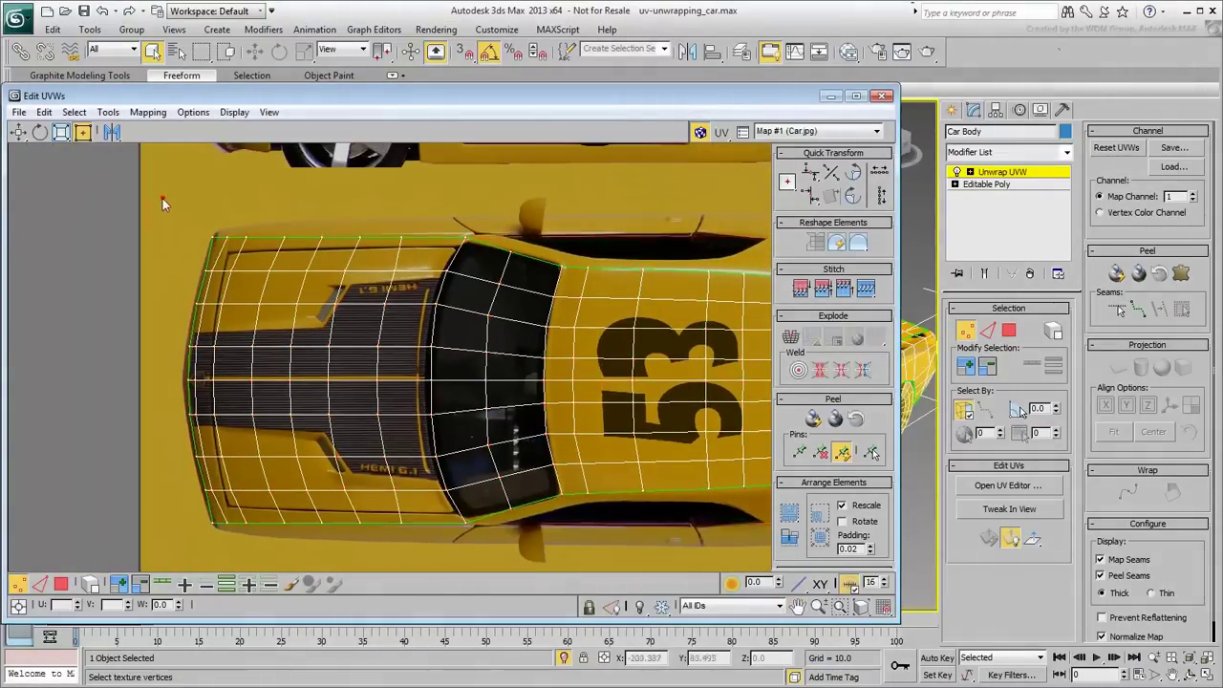
middle_drag(210, 379, 203, 185)
click(223, 516)
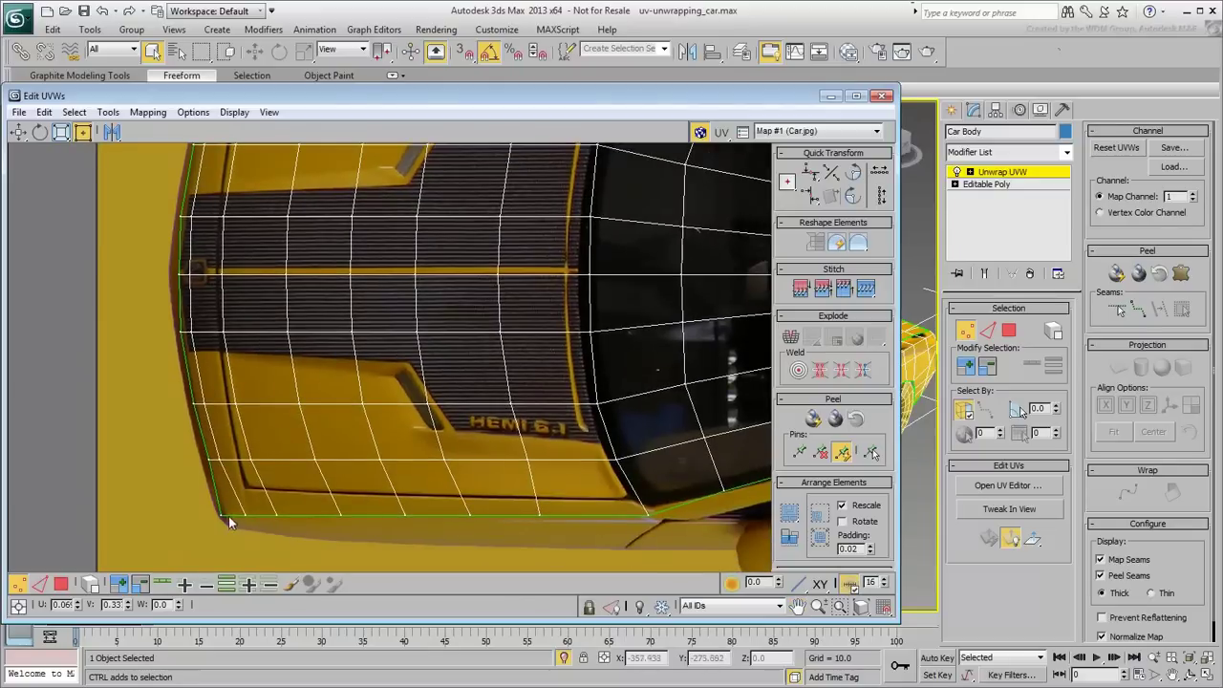
mouse_move(226, 517)
mouse_down()
mouse_move(227, 485)
mouse_move(230, 519)
mouse_up()
scroll(240, 447, down, 1)
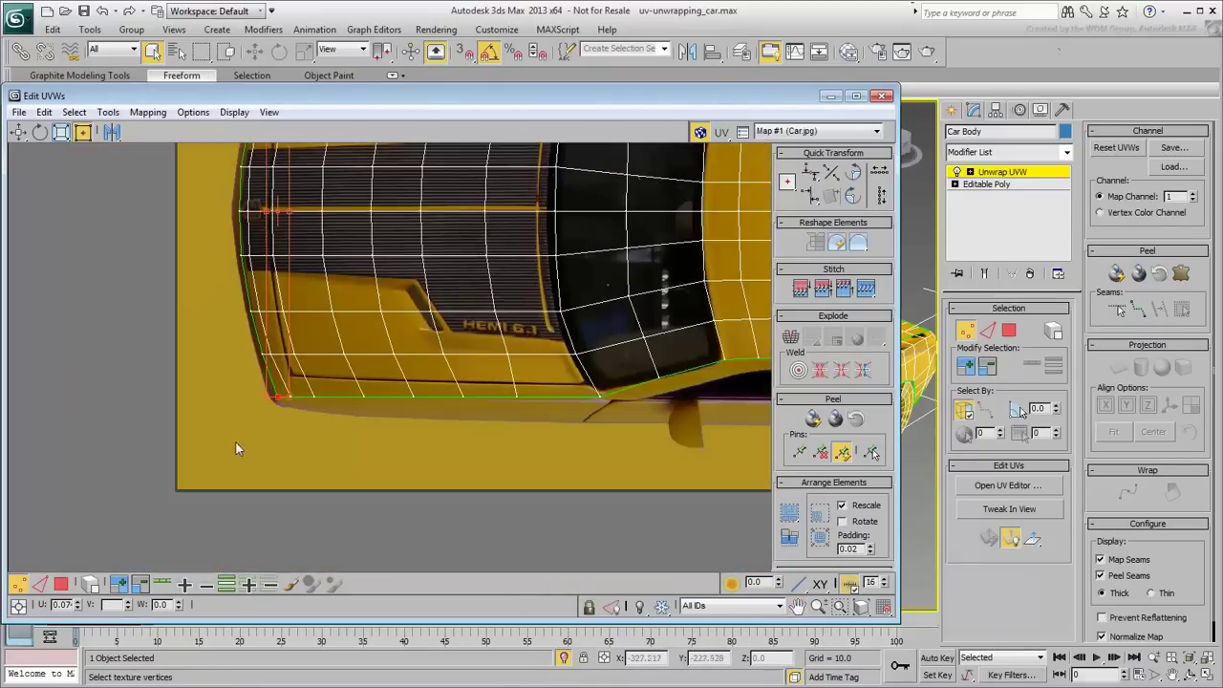
Stretch the hood vertices to meet the base of the windshield, and the windshield vertices to meet the roof's front edge.
middle_drag(546, 374, 340, 499)
scroll(339, 498, down, 1)
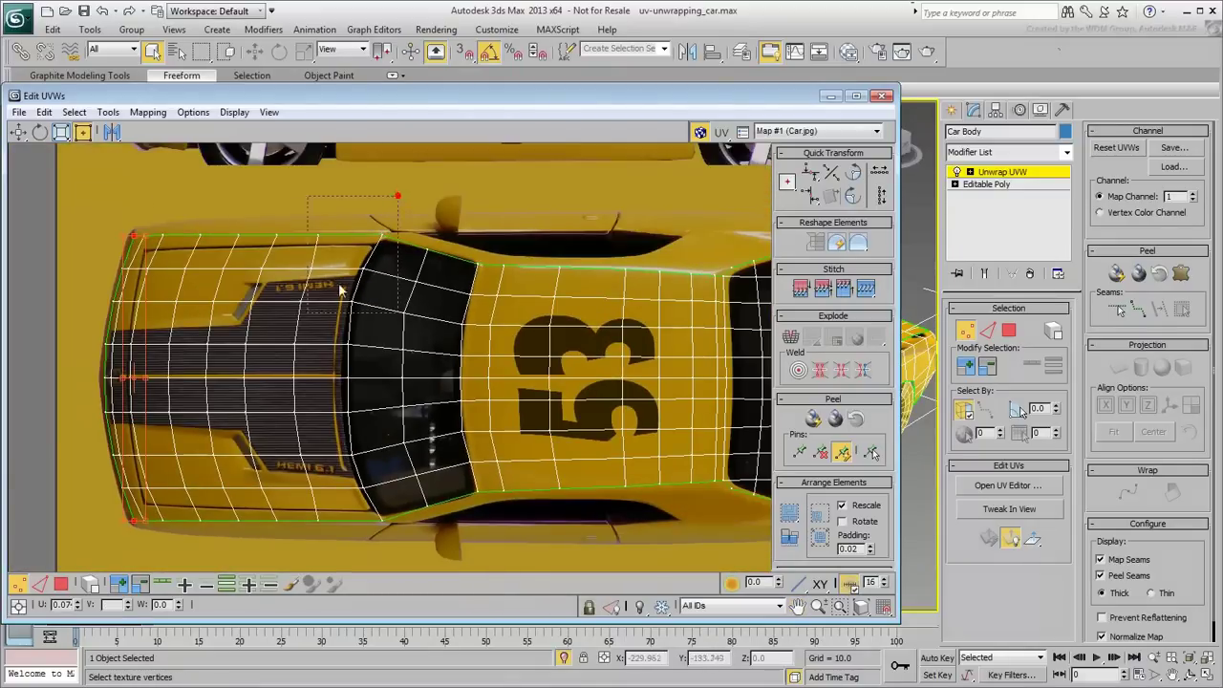
drag(59, 547, 59, 547)
drag(384, 523, 375, 520)
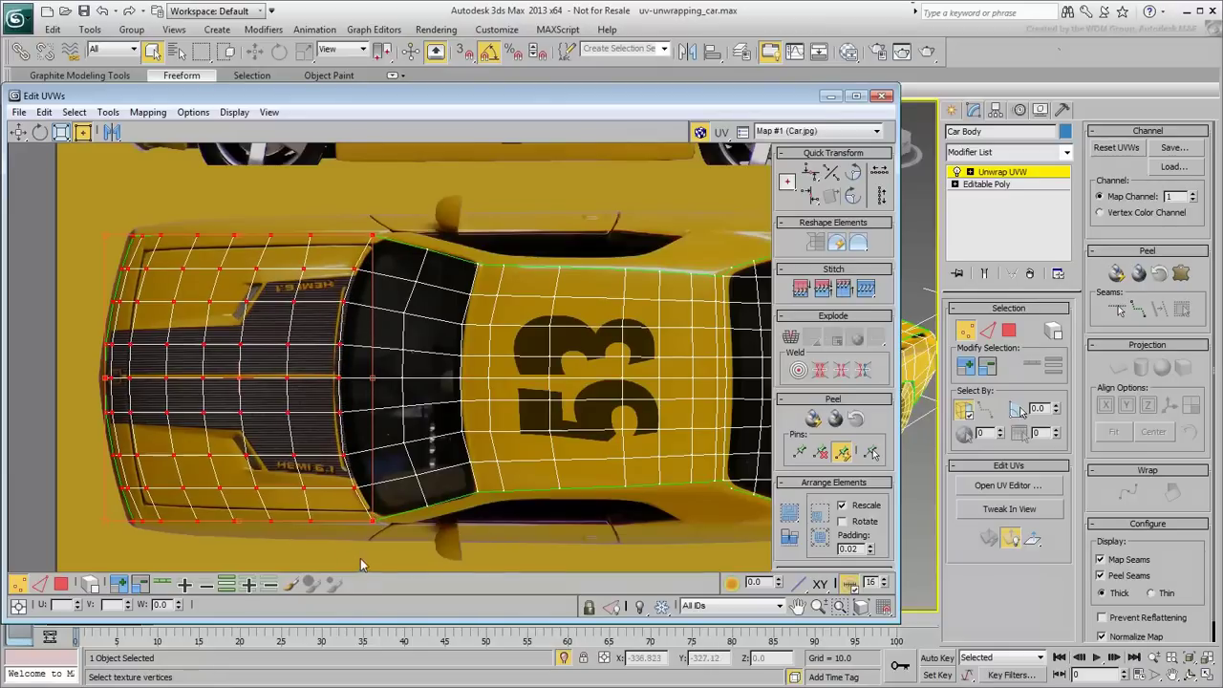
drag(328, 558, 488, 176)
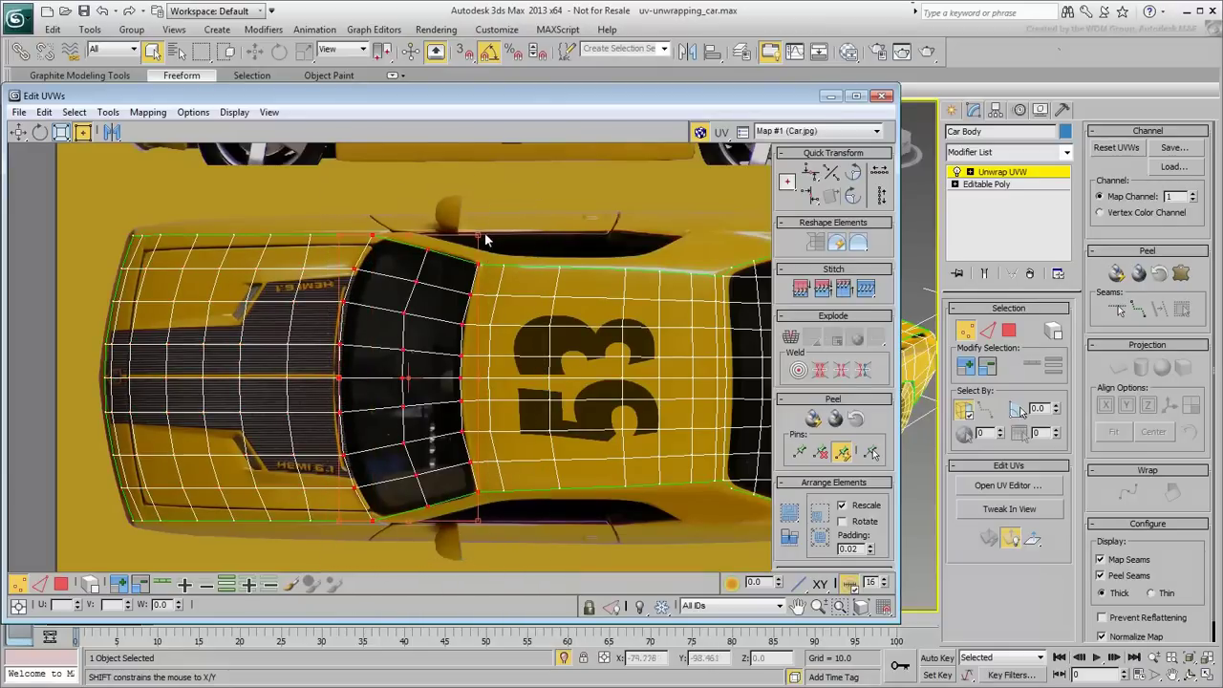
drag(486, 235, 486, 233)
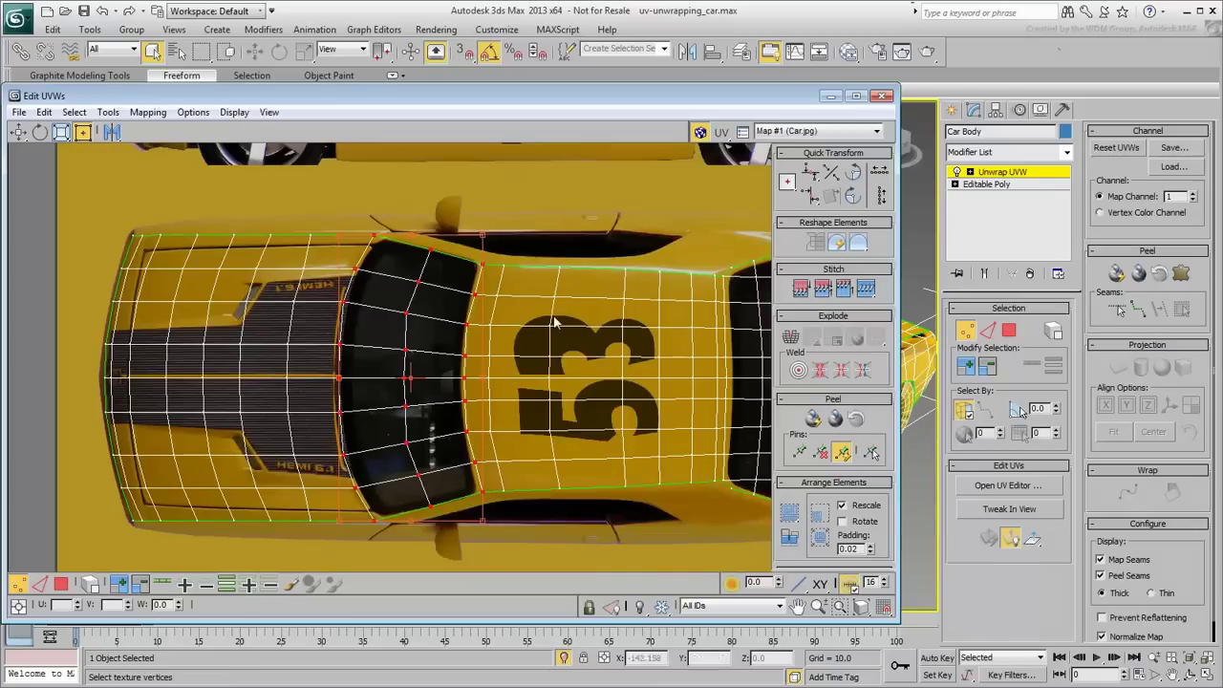
Fit the rear window vertices to the dark glass in the top-view image, and stretch the trunk vertices to the trunk outline.
middle_drag(554, 325, 439, 350)
drag(529, 439, 442, 218)
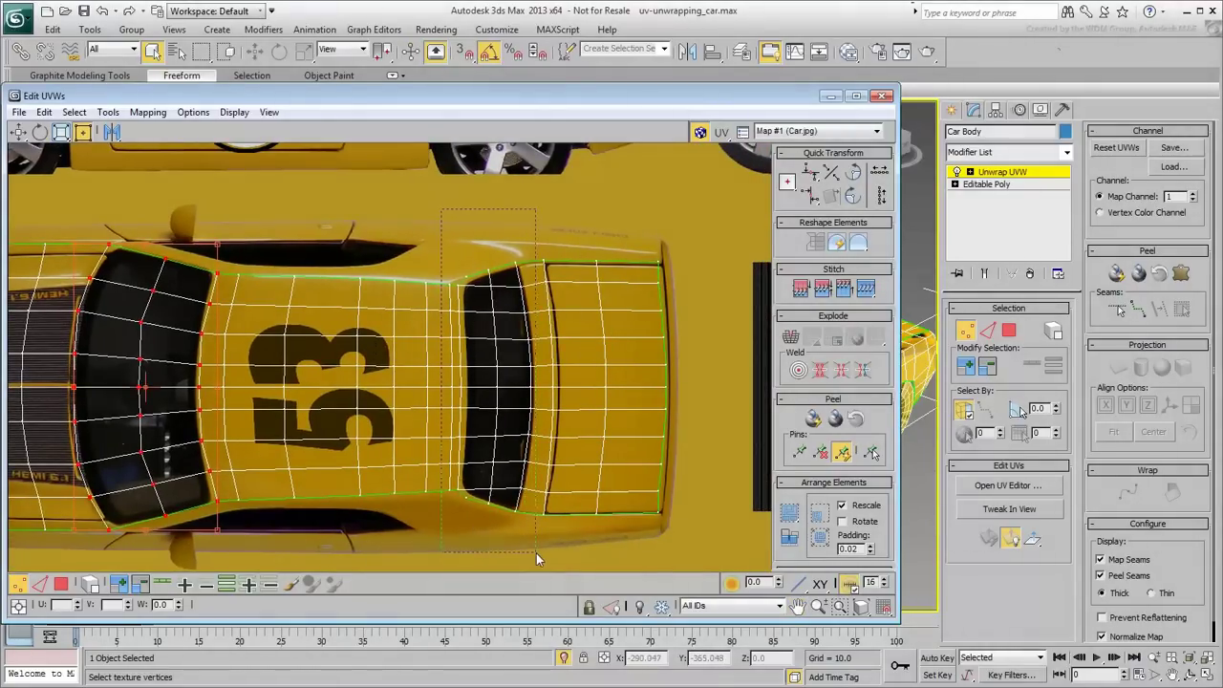
drag(536, 553, 537, 552)
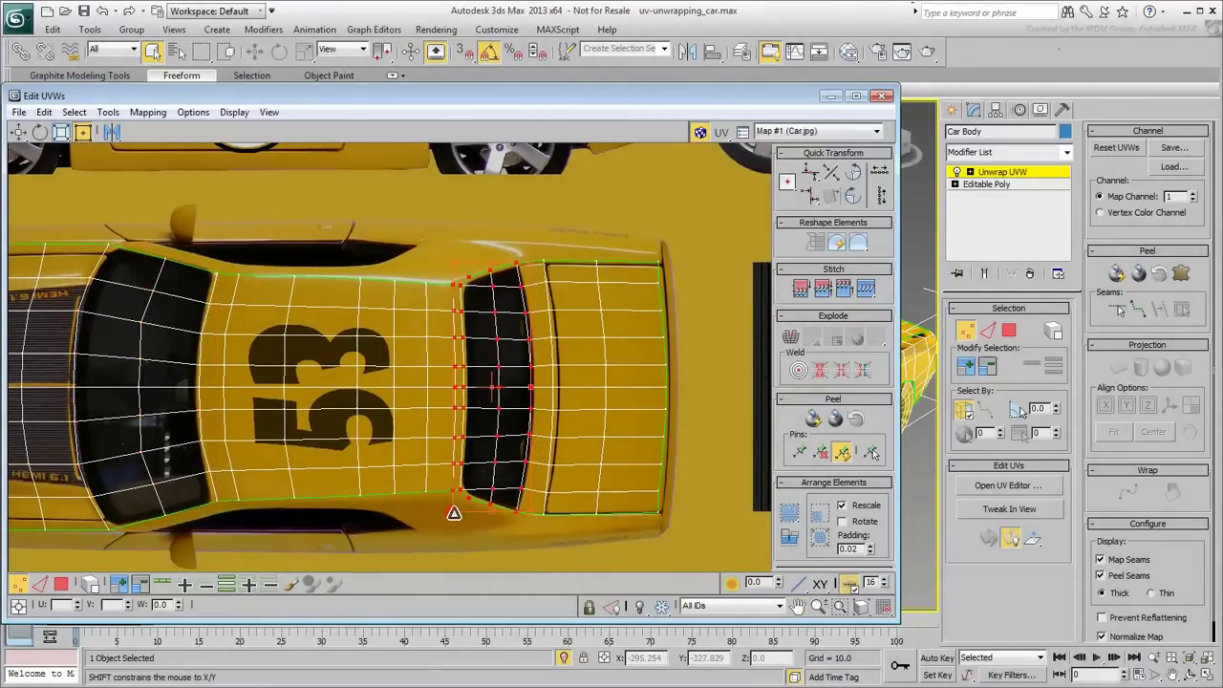
drag(507, 562, 508, 562)
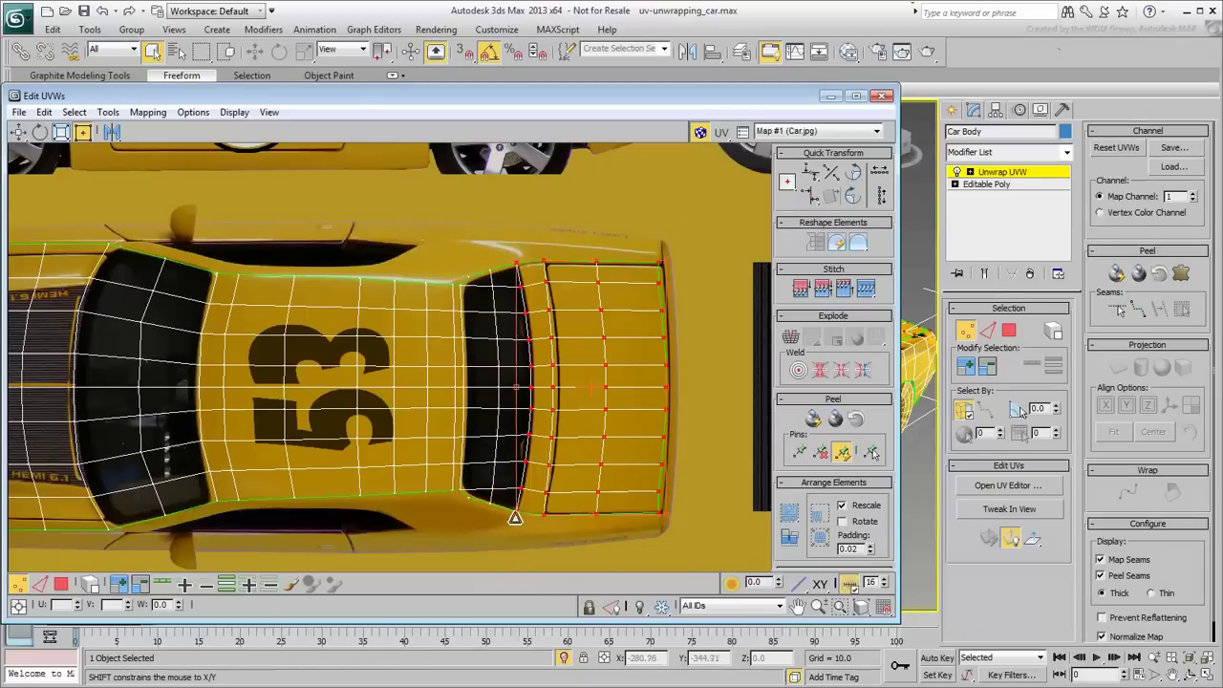
drag(515, 517, 519, 518)
middle_drag(392, 422, 409, 419)
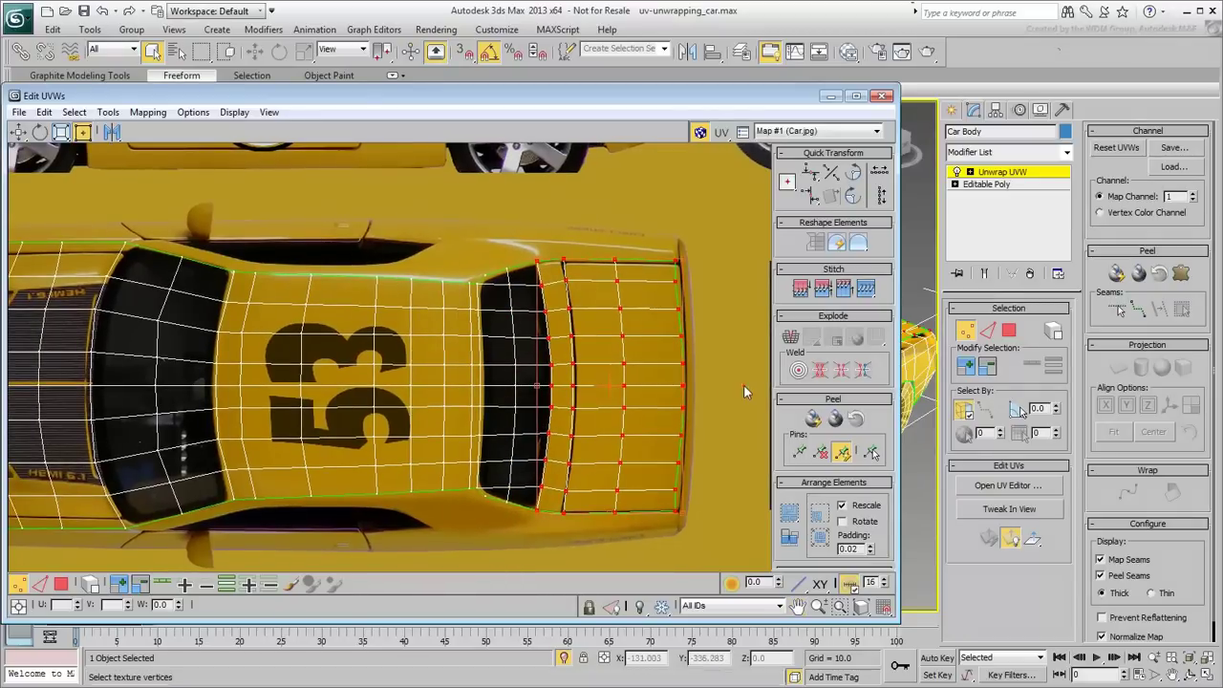
click(743, 385)
Fine-tune the vertices at the rear end of the trunk and the middle row of windshield vertices against the top-view image.
scroll(696, 406, up, 3)
scroll(695, 406, down, 3)
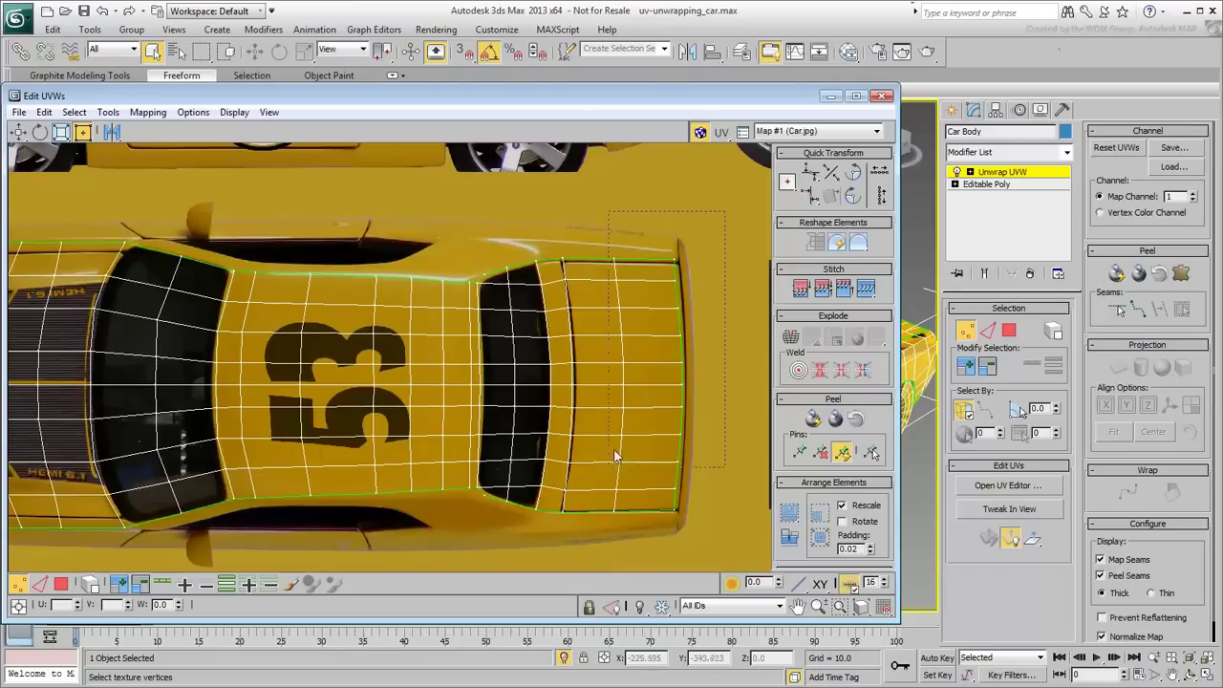
drag(617, 456, 619, 460)
middle_drag(311, 256, 378, 246)
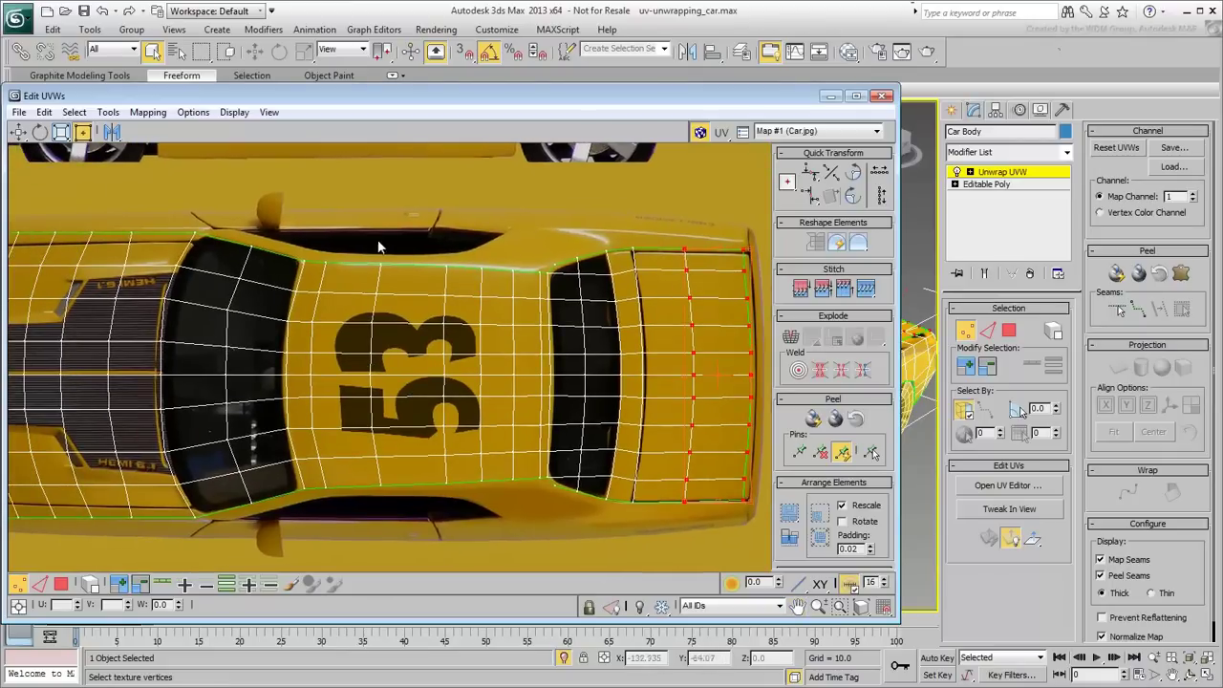
click(378, 218)
drag(284, 533, 251, 506)
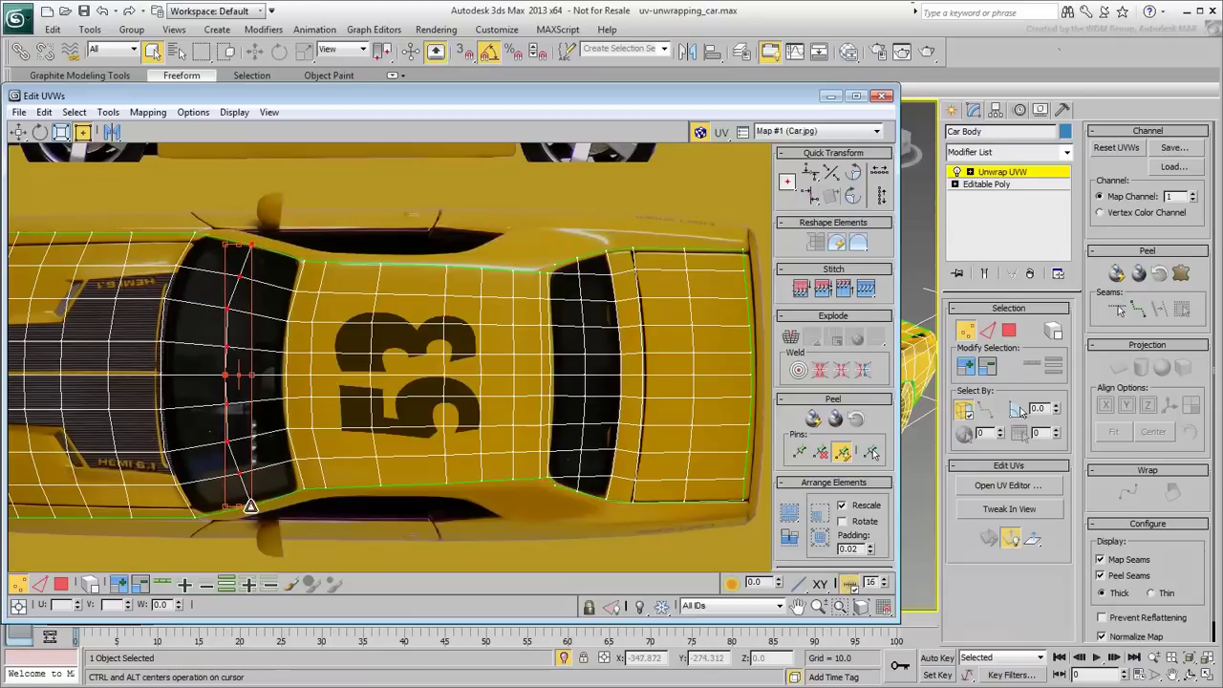
click(409, 529)
Narrow the Edit UVWs window and examine the top texture on the car model, toggling its edged-faces display off and on.
middle_drag(316, 455, 402, 446)
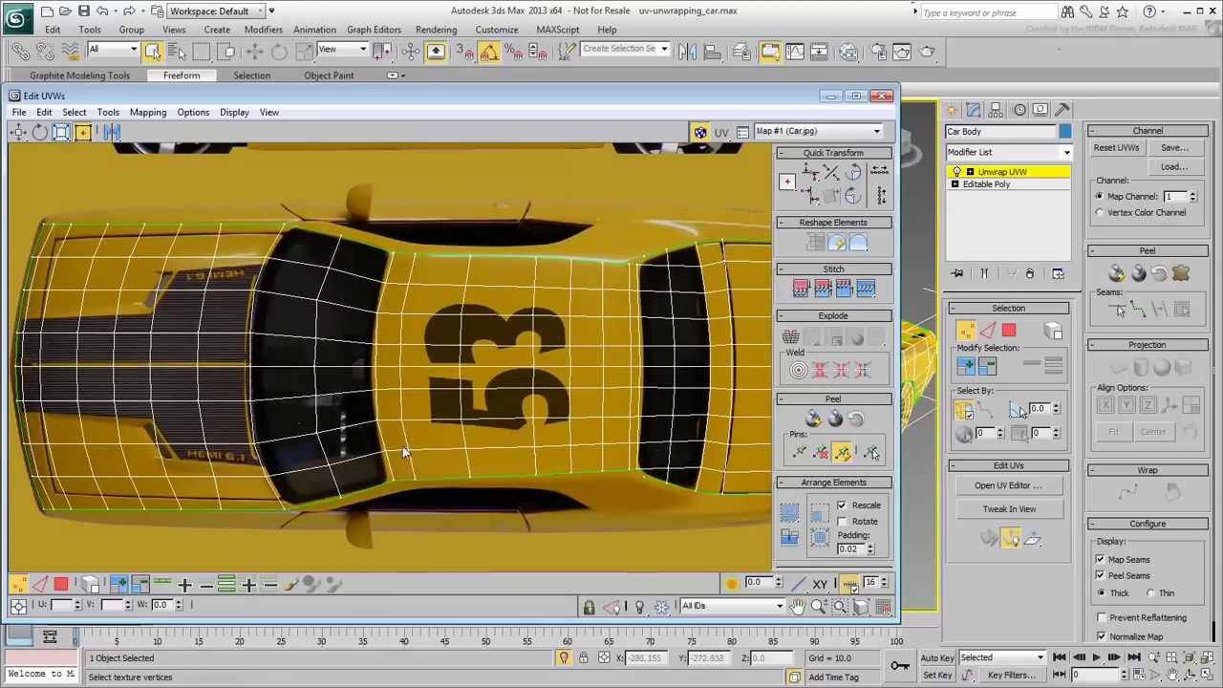
scroll(382, 443, down, 2)
scroll(310, 454, down, 5)
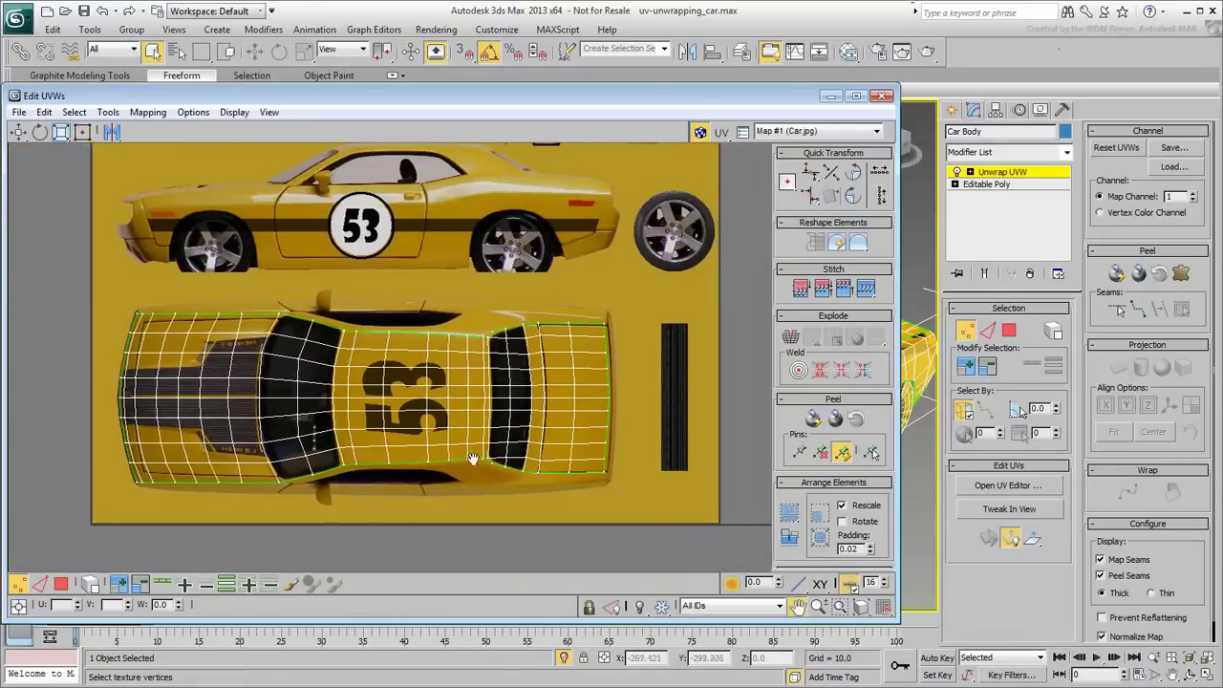
drag(900, 528, 500, 517)
middle_drag(793, 459, 758, 509)
key(F4)
key(F4)
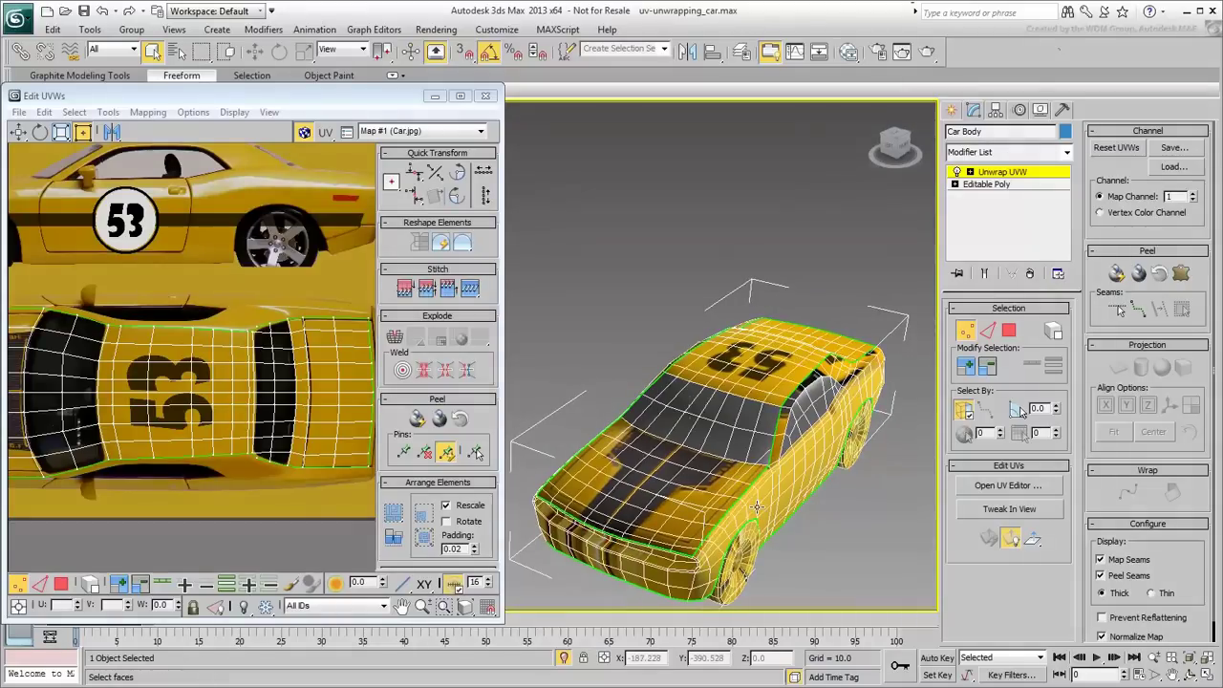
click(226, 429)
scroll(226, 430, down, 8)
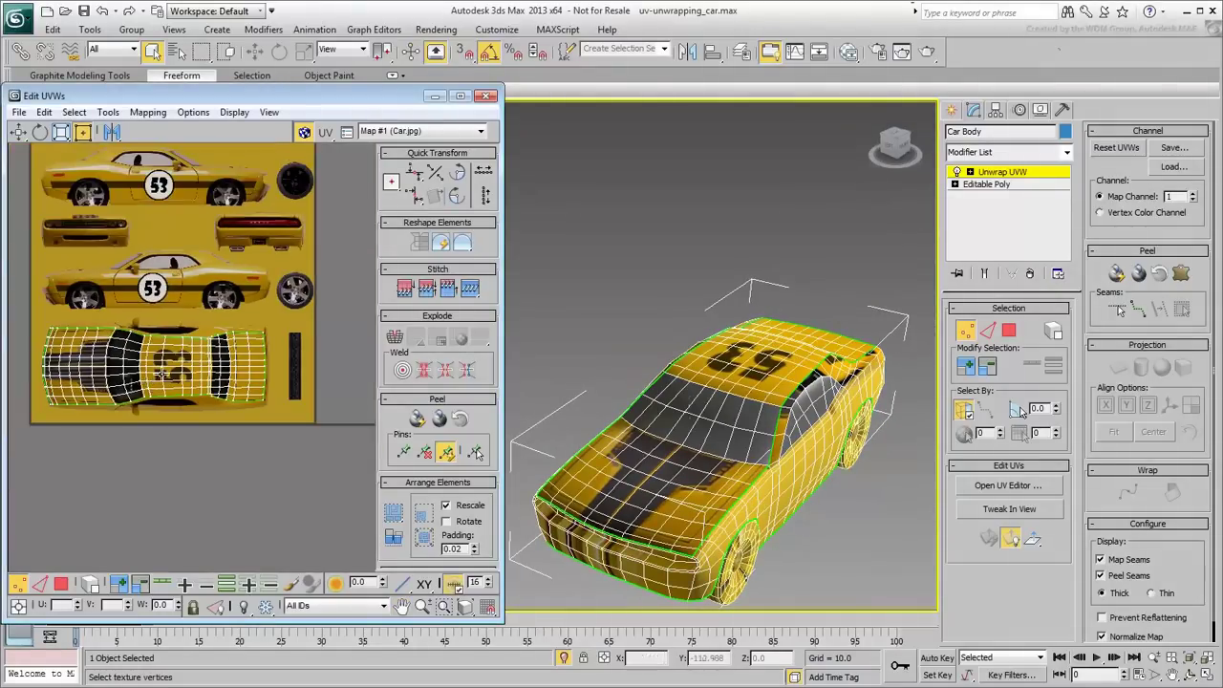